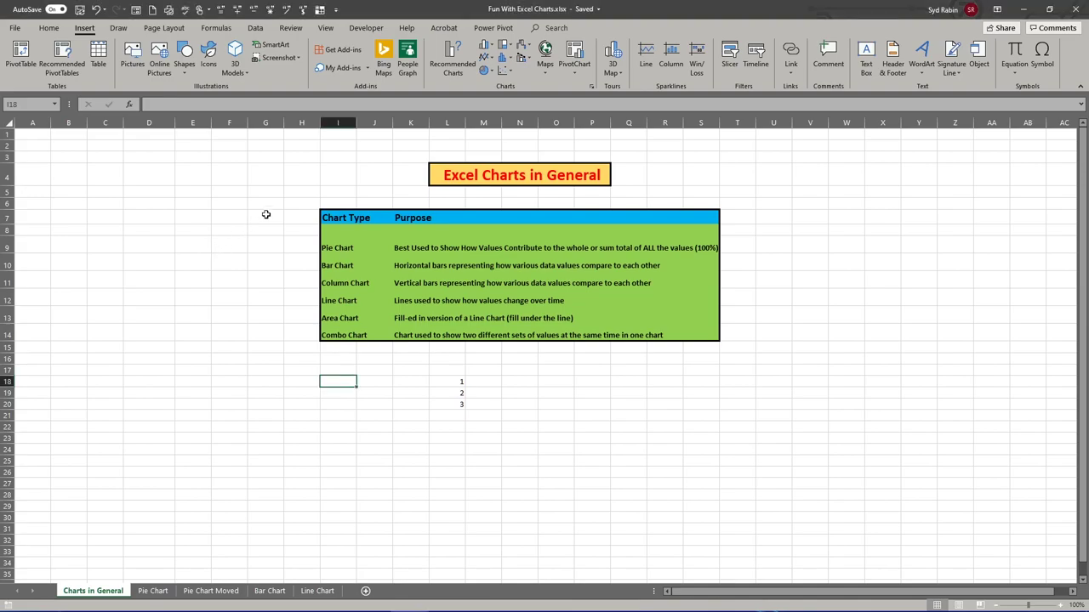
{"action": "left_click", "coordinate": [109, 283]}
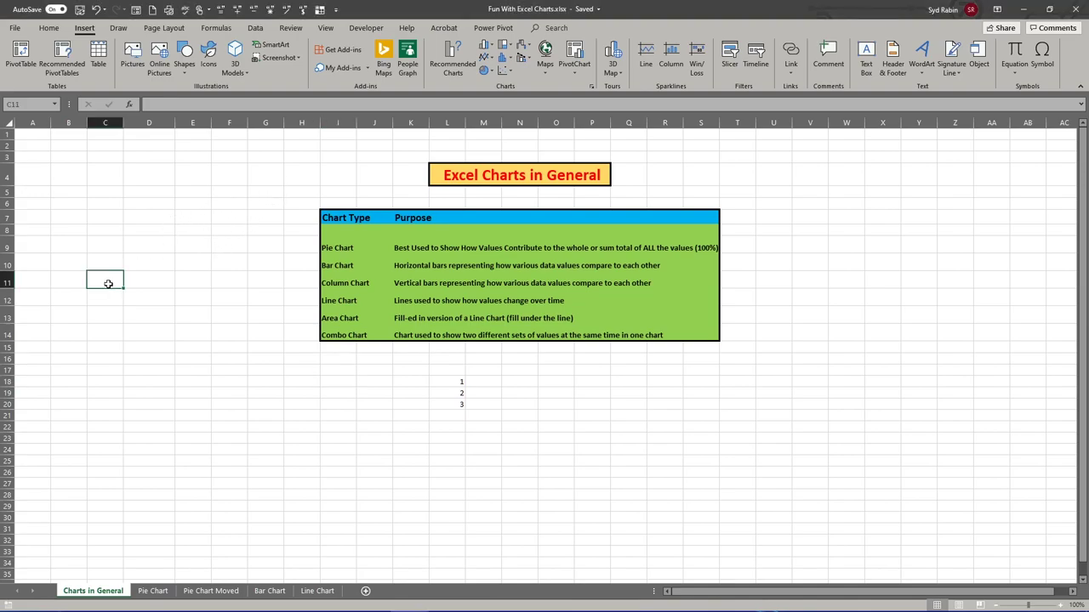
{"action": "left_click", "coordinate": [329, 247]}
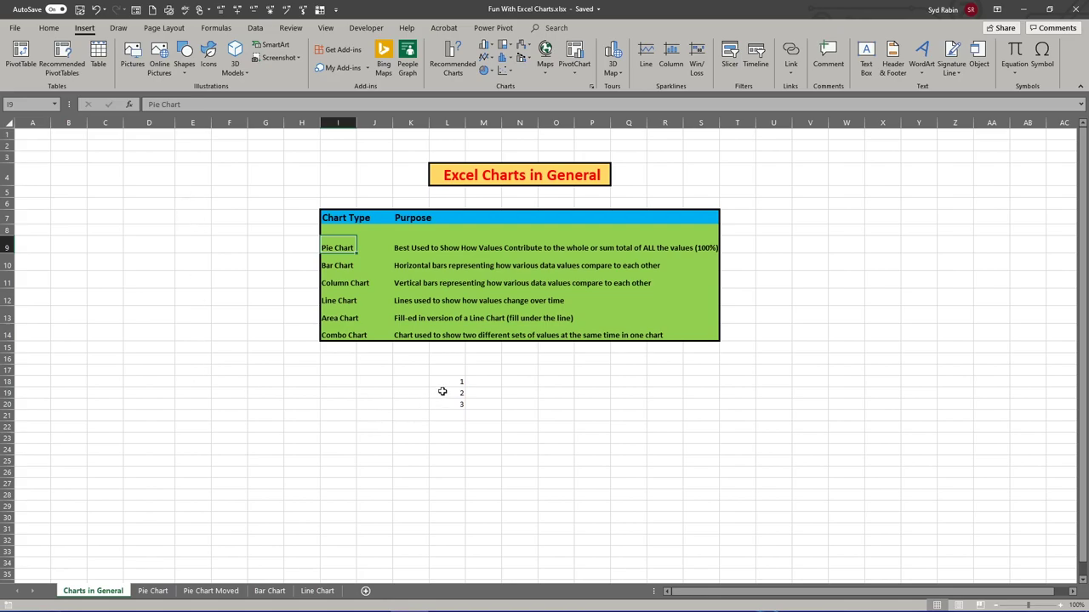
Select the numbers in L18:L20 and preview the column chart subtypes, from Clustered Column through 3-D Column, in the full chart list.
{"action": "left_click_drag", "start_coordinate": [450, 382], "coordinate": [445, 406]}
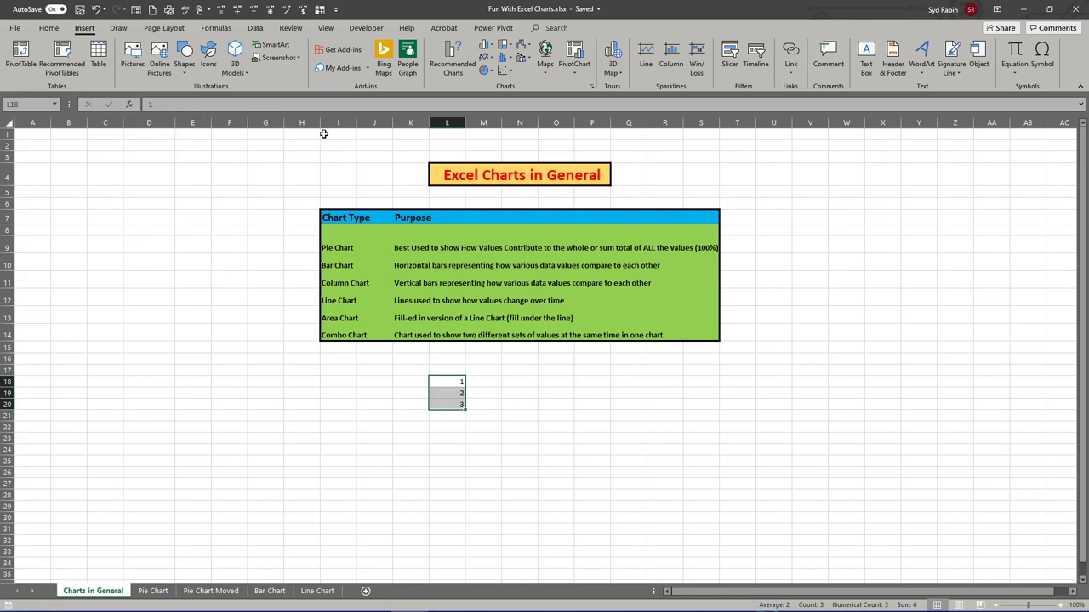
{"action": "left_click", "coordinate": [454, 56]}
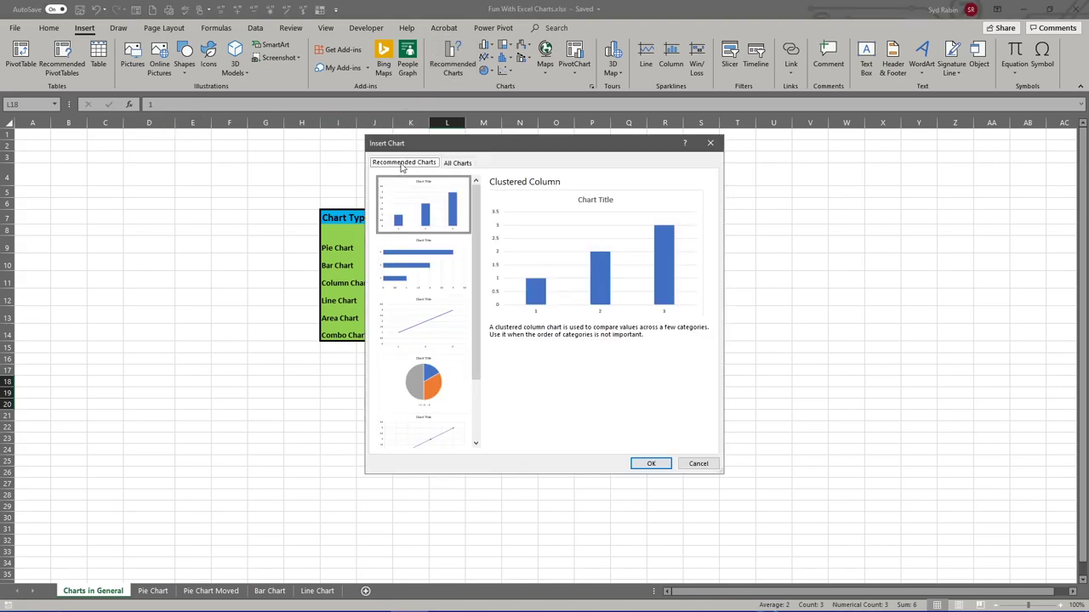
{"action": "left_click", "coordinate": [464, 167]}
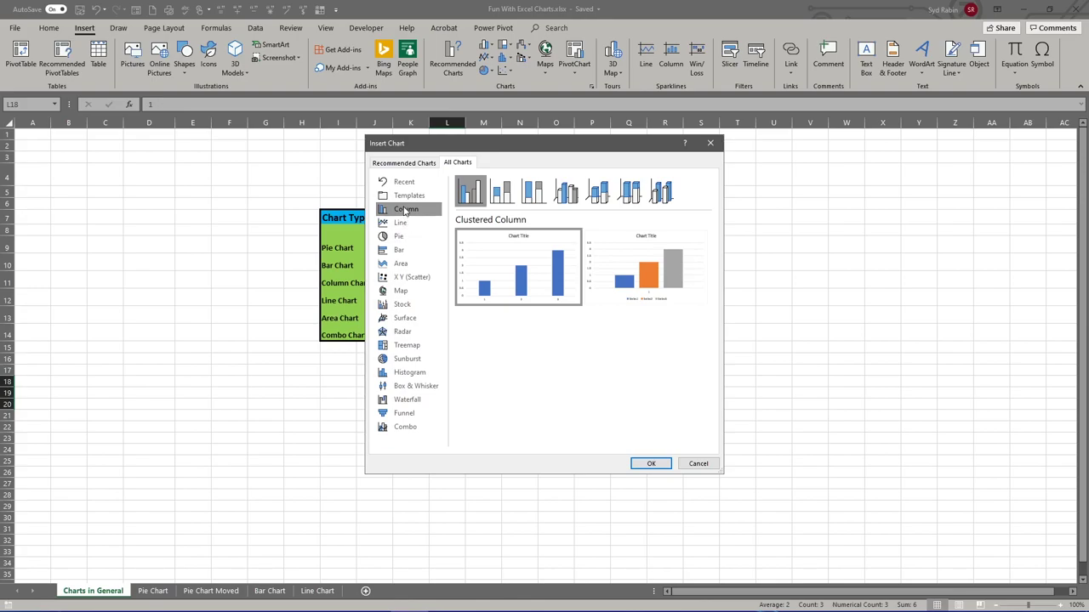
{"action": "left_click", "coordinate": [502, 195]}
{"action": "left_click", "coordinate": [482, 196]}
{"action": "left_click", "coordinate": [501, 195]}
{"action": "left_click", "coordinate": [536, 196]}
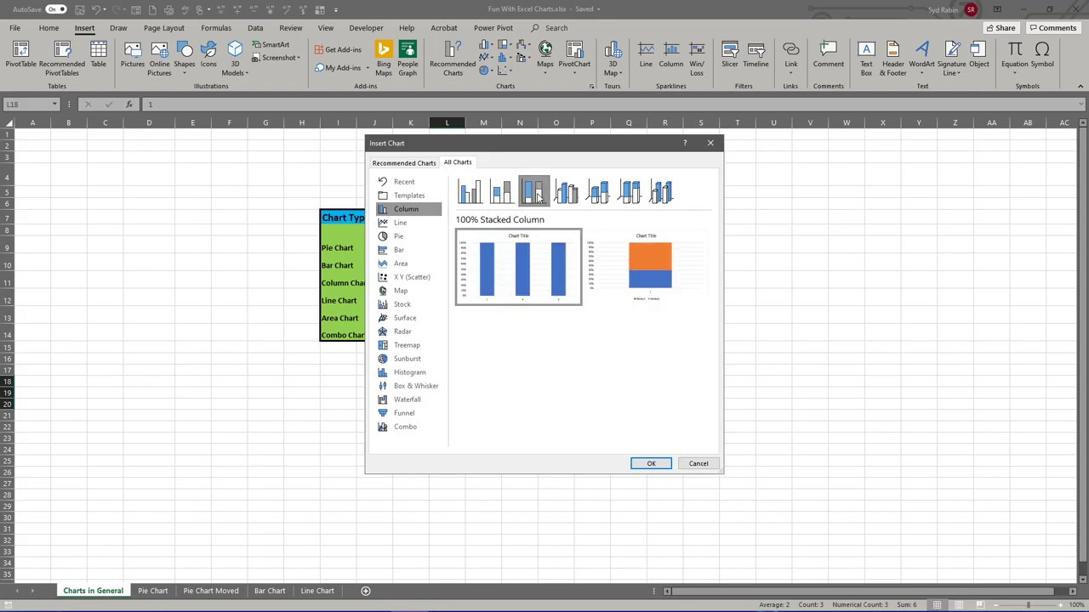
{"action": "left_click", "coordinate": [565, 196]}
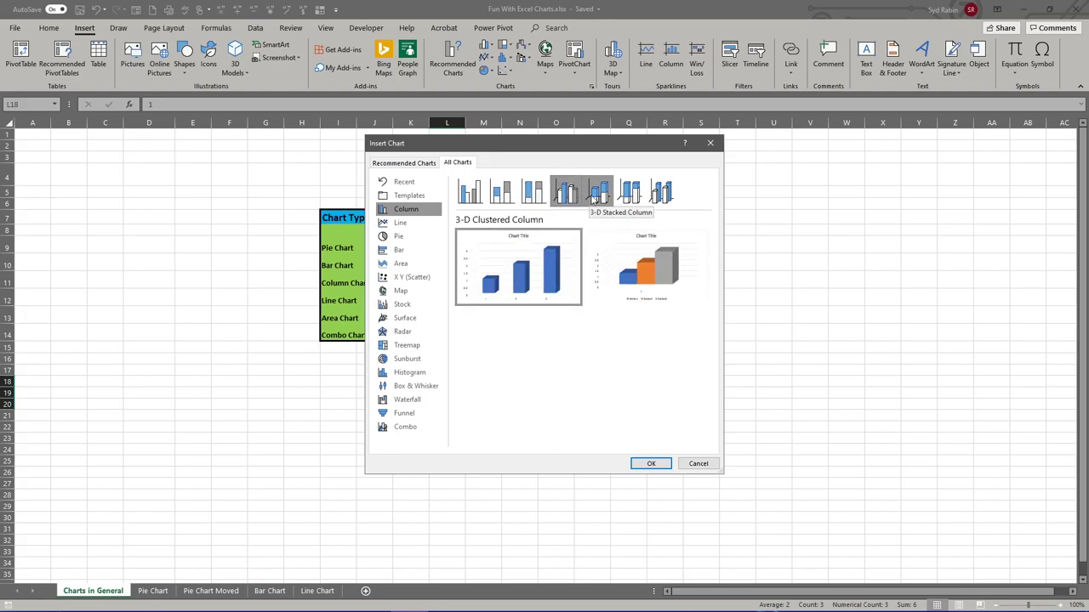
{"action": "left_click", "coordinate": [594, 198]}
{"action": "left_click", "coordinate": [629, 195]}
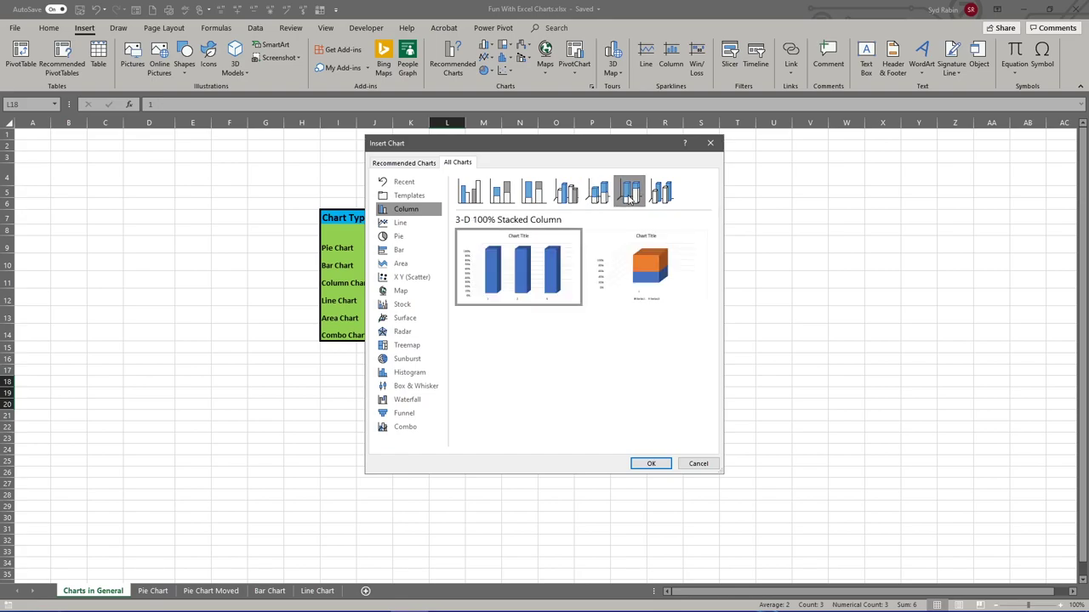
{"action": "left_click", "coordinate": [661, 196]}
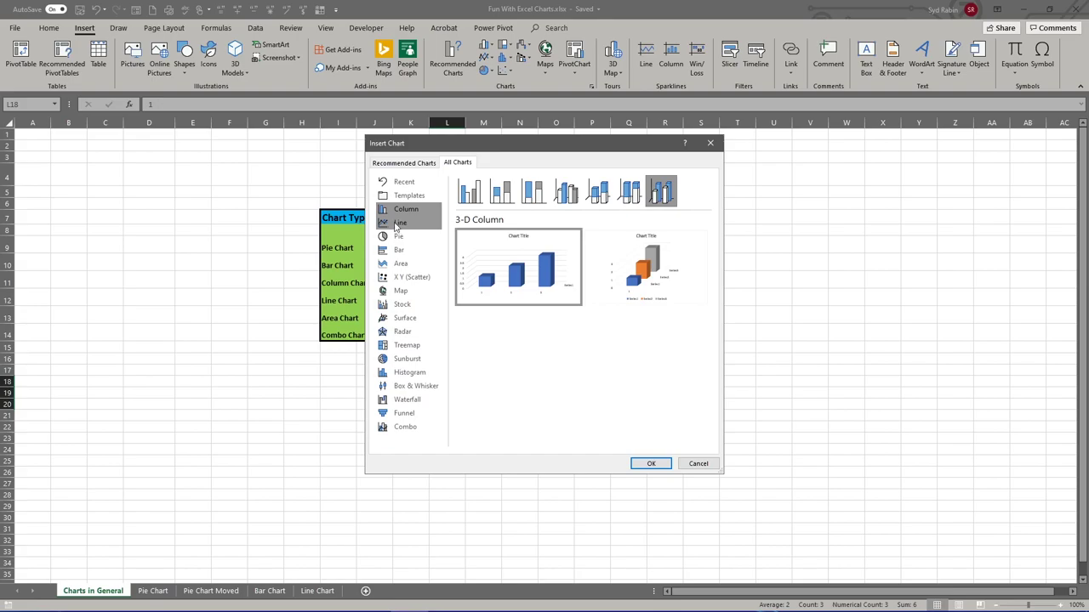
Preview the line chart subtypes for the selected numbers, including Stacked Line, 3-D Line and Line with Markers.
{"action": "left_click", "coordinate": [397, 222]}
{"action": "left_click", "coordinate": [504, 192]}
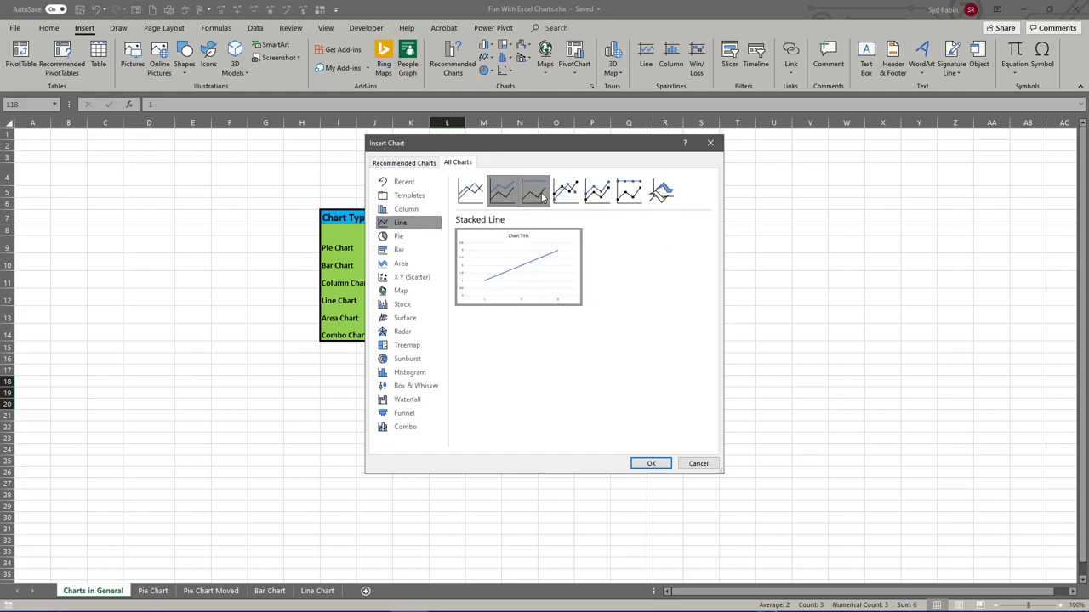
{"action": "left_click", "coordinate": [539, 194]}
{"action": "left_click", "coordinate": [600, 192]}
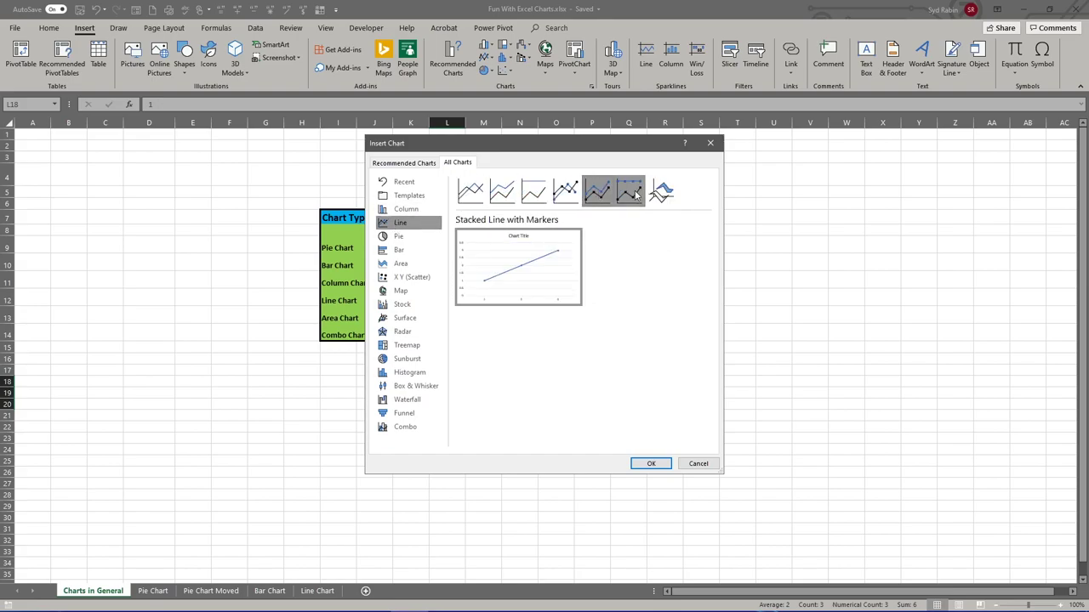
{"action": "left_click", "coordinate": [629, 192]}
{"action": "left_click", "coordinate": [662, 192]}
{"action": "left_click", "coordinate": [472, 191]}
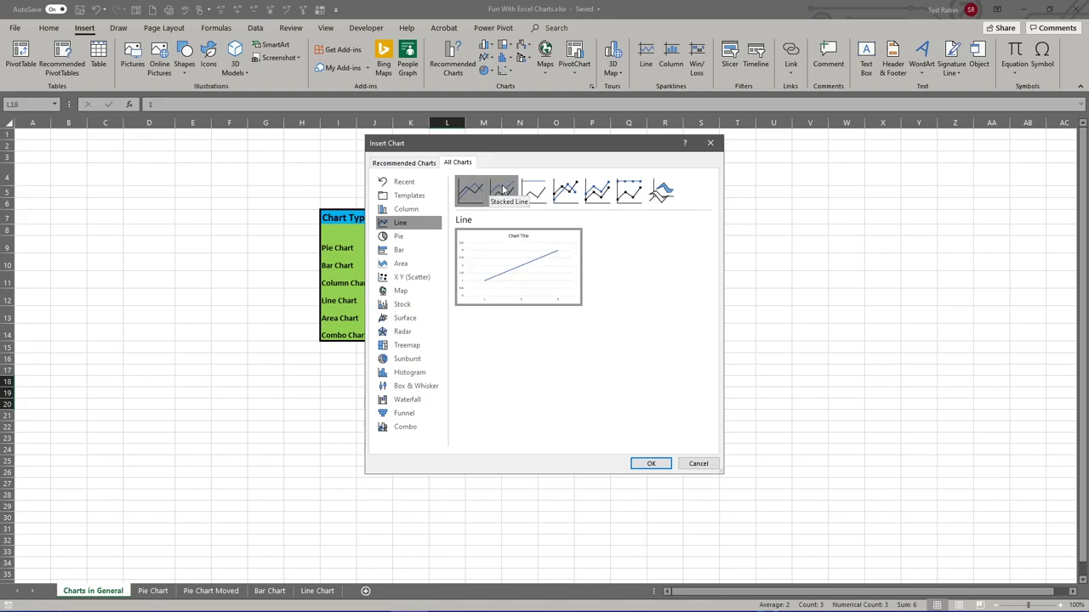
{"action": "left_click", "coordinate": [502, 191]}
{"action": "left_click", "coordinate": [534, 191]}
{"action": "left_click", "coordinate": [563, 192]}
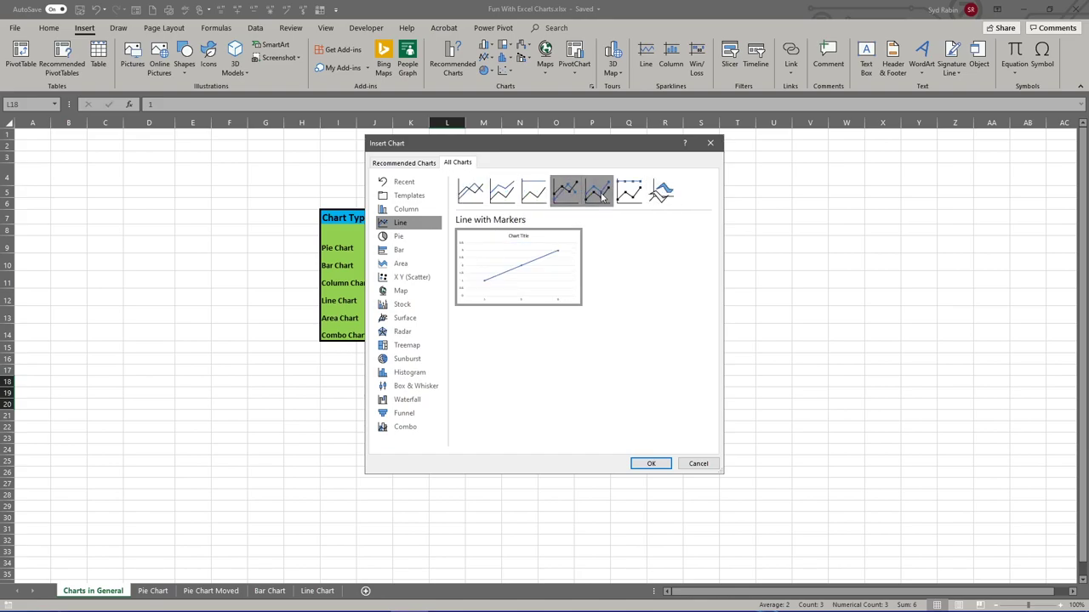
Preview the pie chart subtypes for the selected numbers, including 3-D Pie, Pie of Pie, Bar of Pie and Doughnut.
{"action": "left_click", "coordinate": [399, 237]}
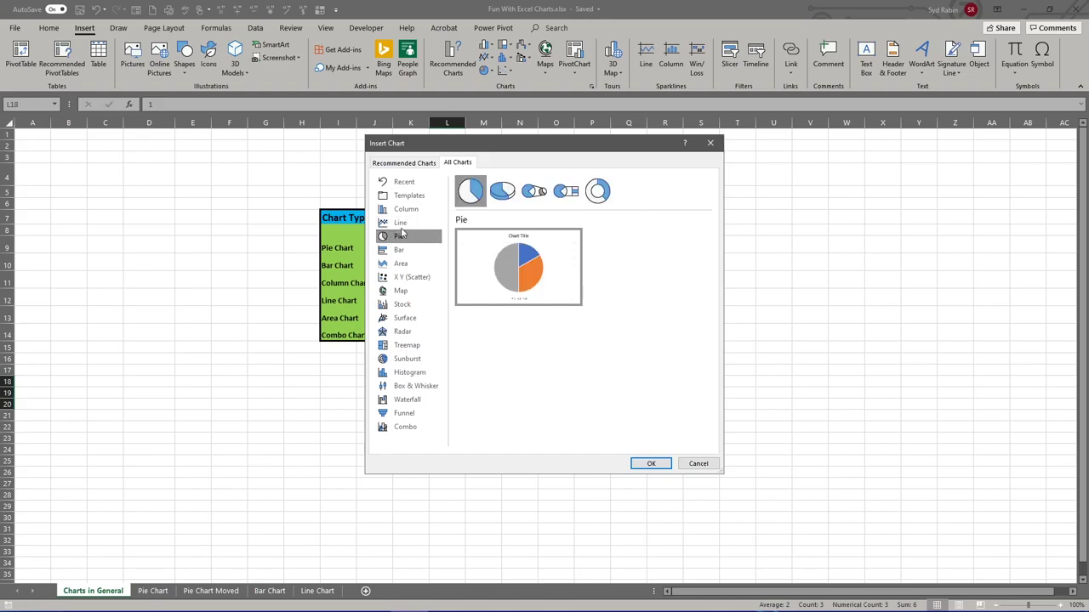
{"action": "left_click", "coordinate": [500, 194]}
{"action": "left_click", "coordinate": [530, 194]}
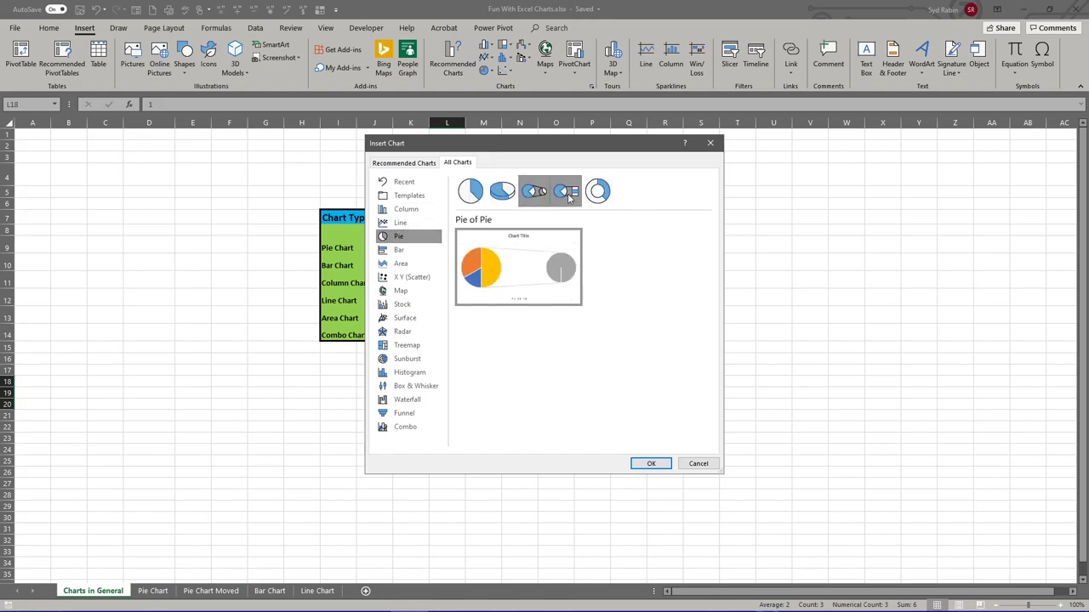
{"action": "left_click", "coordinate": [569, 195]}
{"action": "left_click", "coordinate": [595, 198]}
View the Combo chart options and the line variants up to 3-D Line, and close the chart list without inserting anything.
{"action": "left_click", "coordinate": [405, 426]}
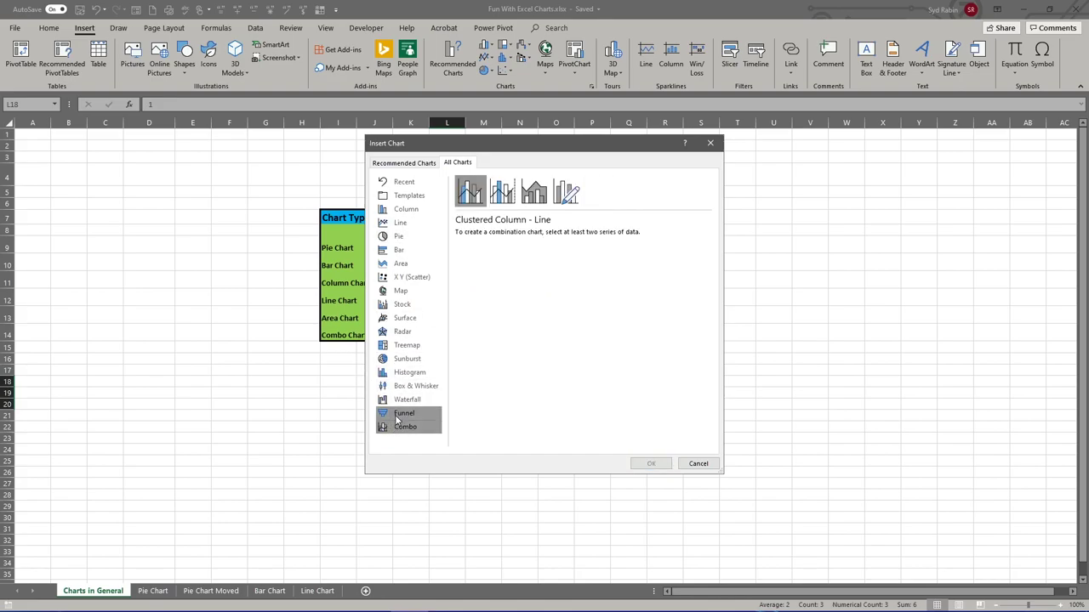
{"action": "left_click", "coordinate": [402, 224]}
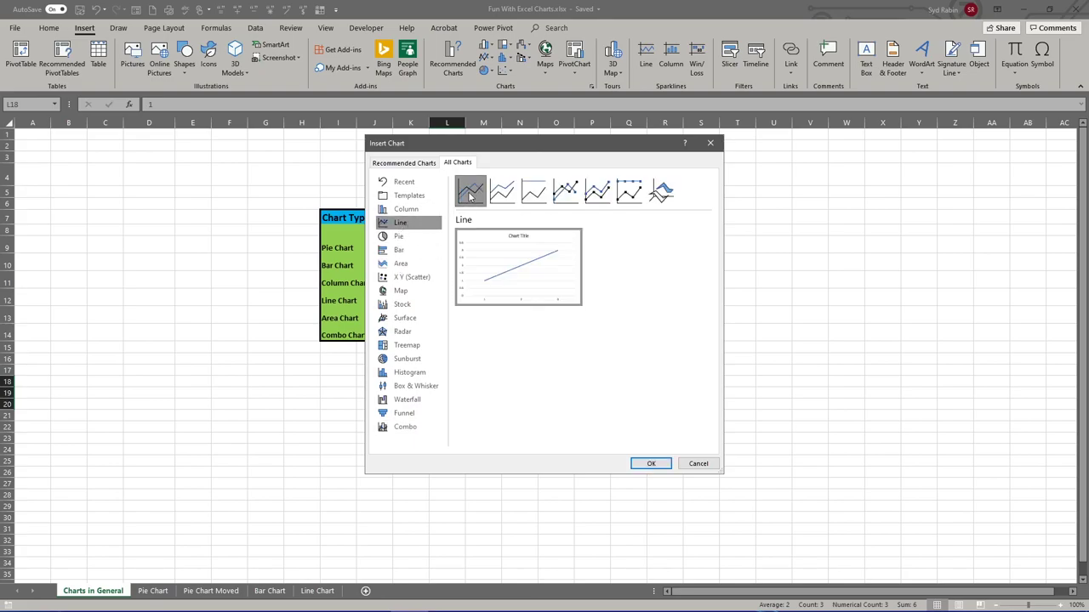
{"action": "key", "text": "Escape"}
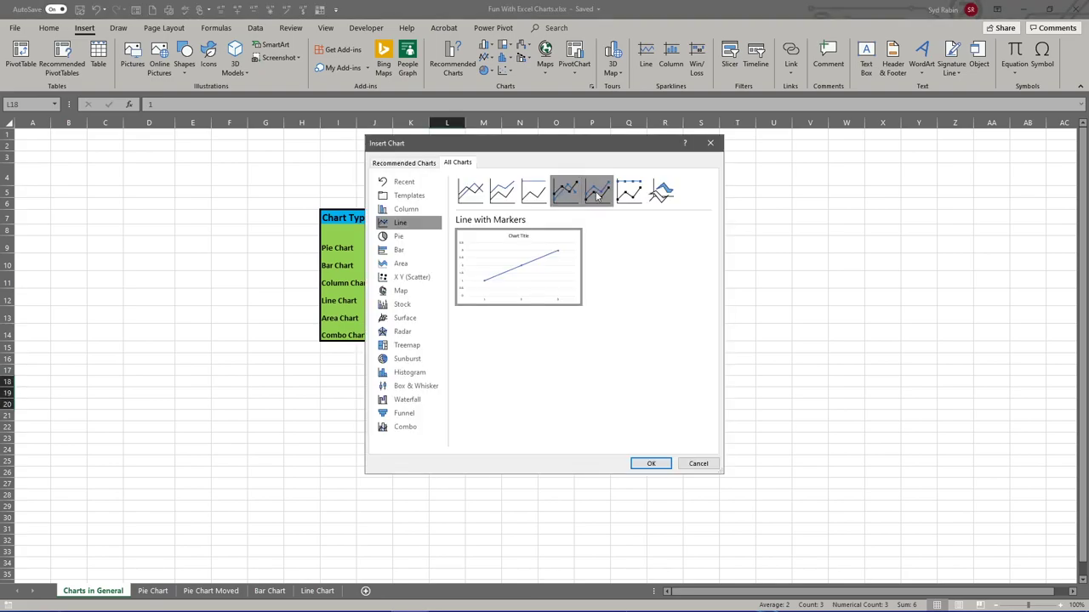
{"action": "left_click", "coordinate": [629, 192]}
{"action": "left_click", "coordinate": [672, 198]}
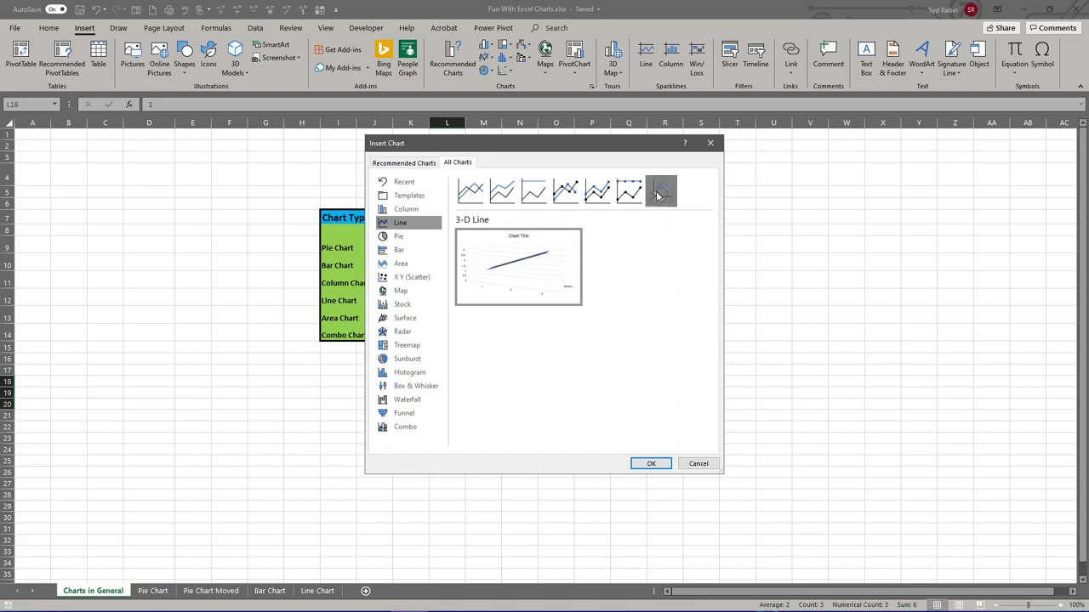
{"action": "left_click", "coordinate": [694, 464]}
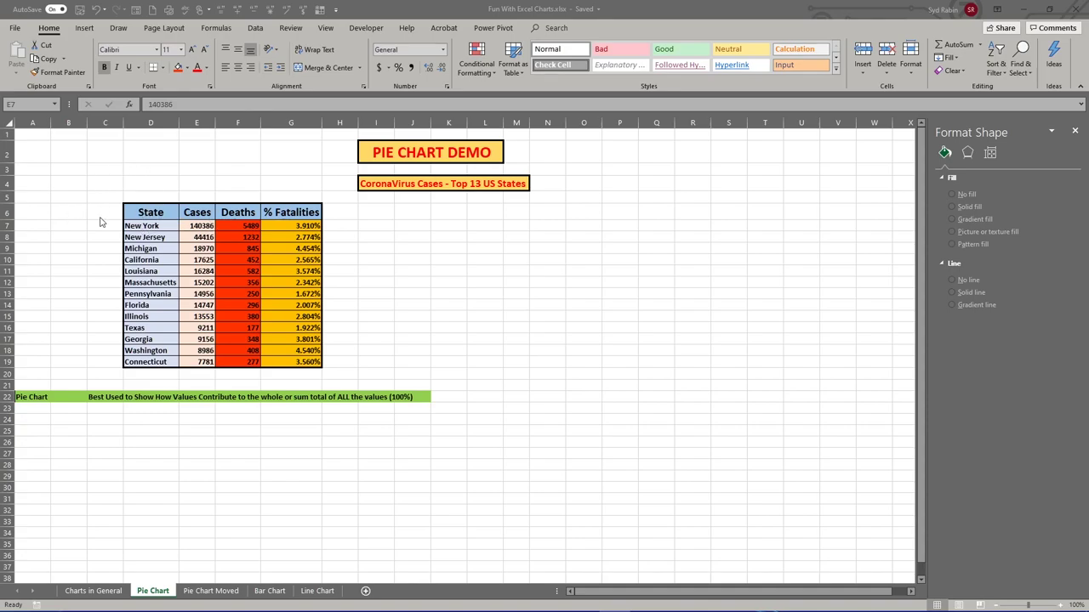
Select the State and Cases columns with their headers (D6:E19) on the Pie Chart sheet and look over the pie chart types.
{"action": "left_click_drag", "start_coordinate": [141, 212], "coordinate": [196, 358]}
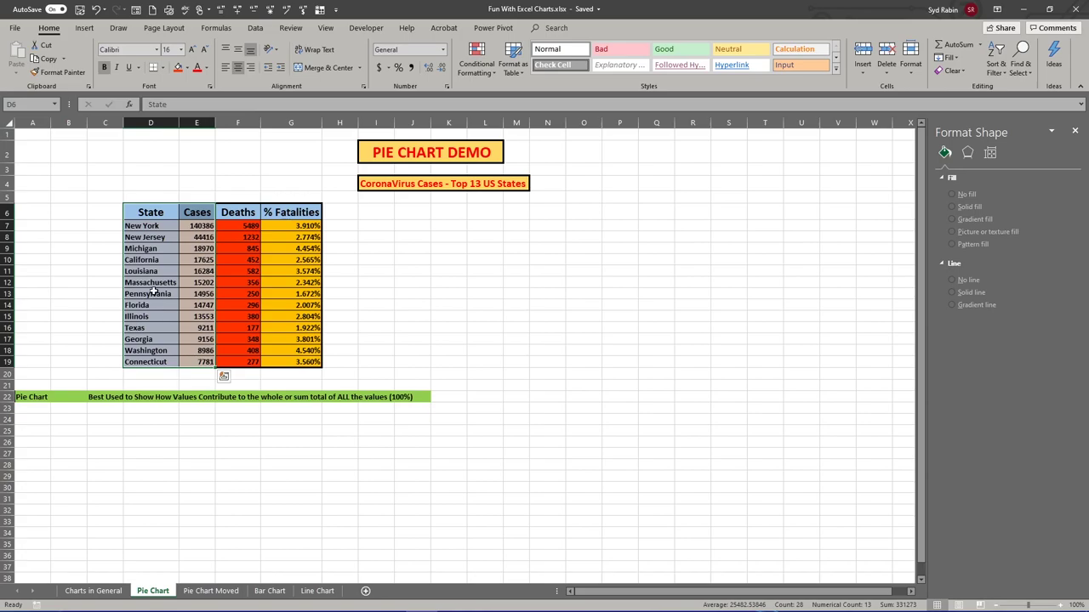
{"action": "left_click", "coordinate": [84, 28]}
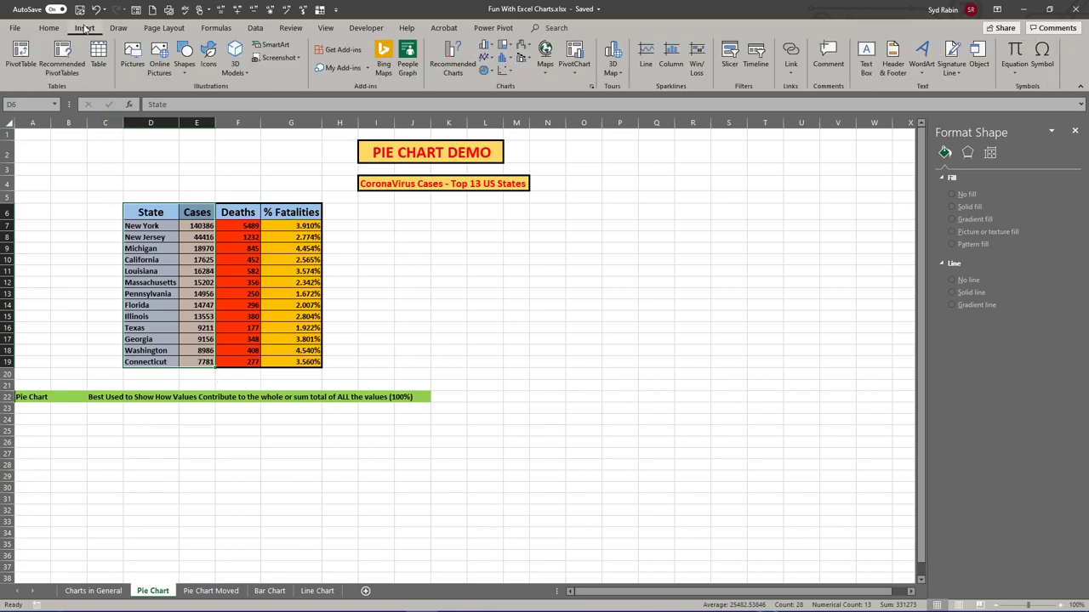
{"action": "left_click", "coordinate": [490, 72]}
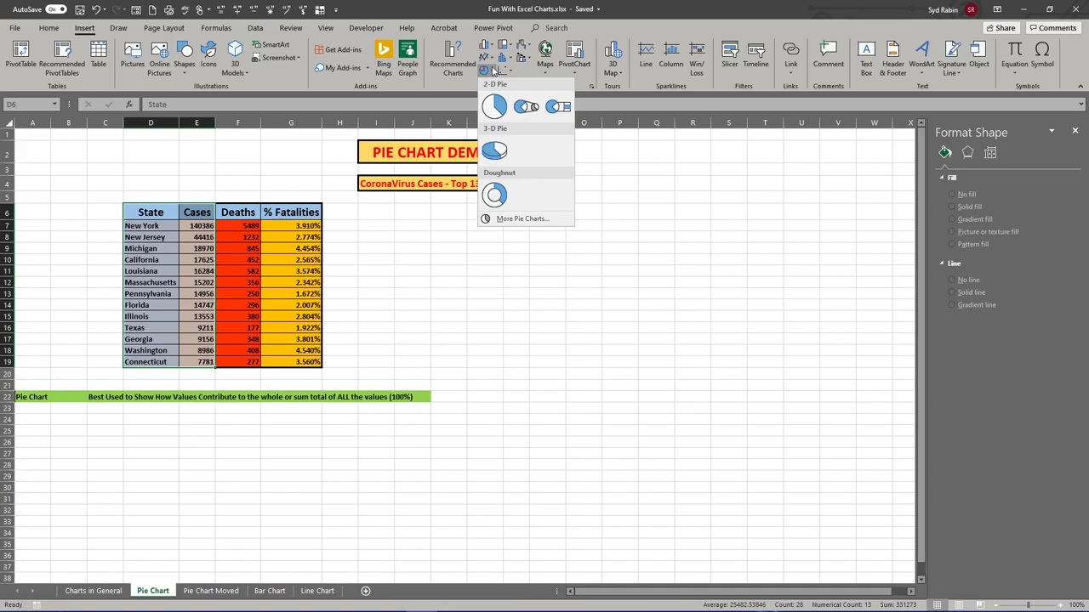
{"action": "left_click", "coordinate": [443, 85]}
Preview the recommended Pie chart for the selected state cases and close the recommendations without inserting it.
{"action": "left_click", "coordinate": [448, 53]}
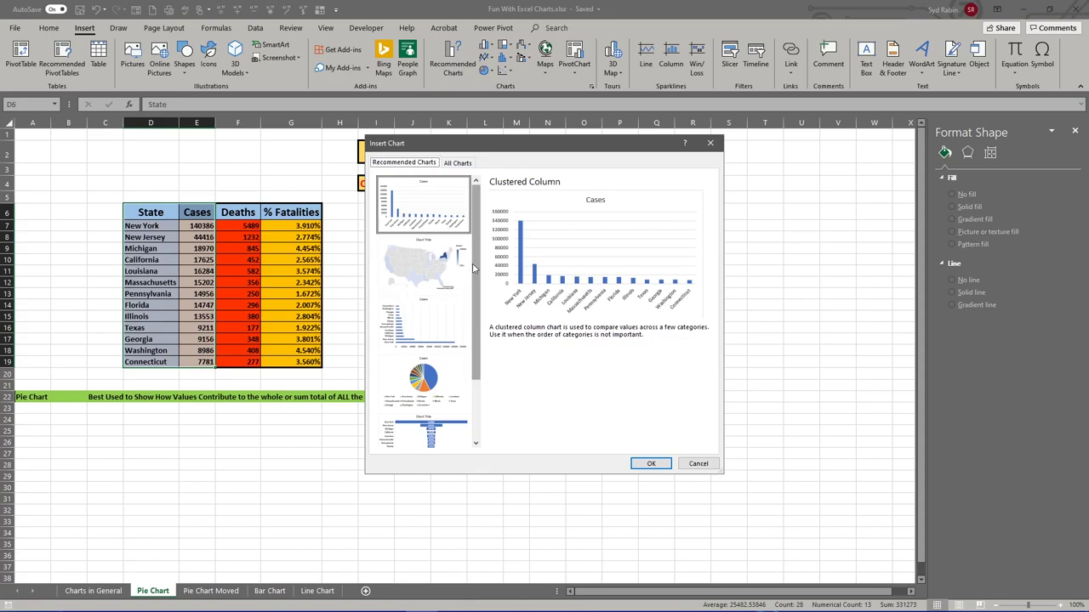
{"action": "scroll", "coordinate": [474, 269], "scroll_direction": "down", "scroll_amount": 2}
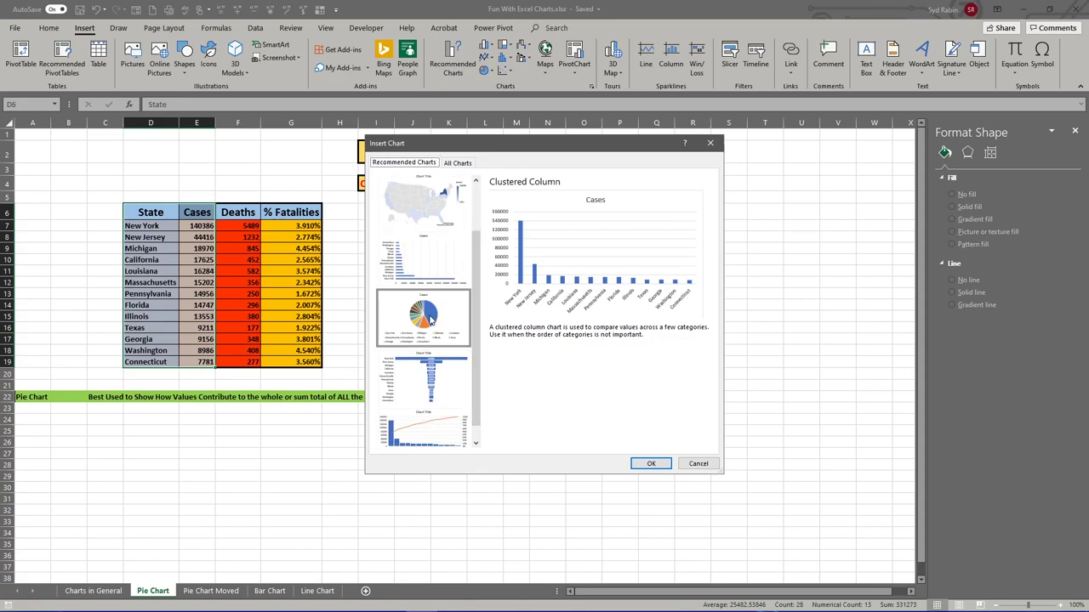
{"action": "left_click", "coordinate": [431, 319]}
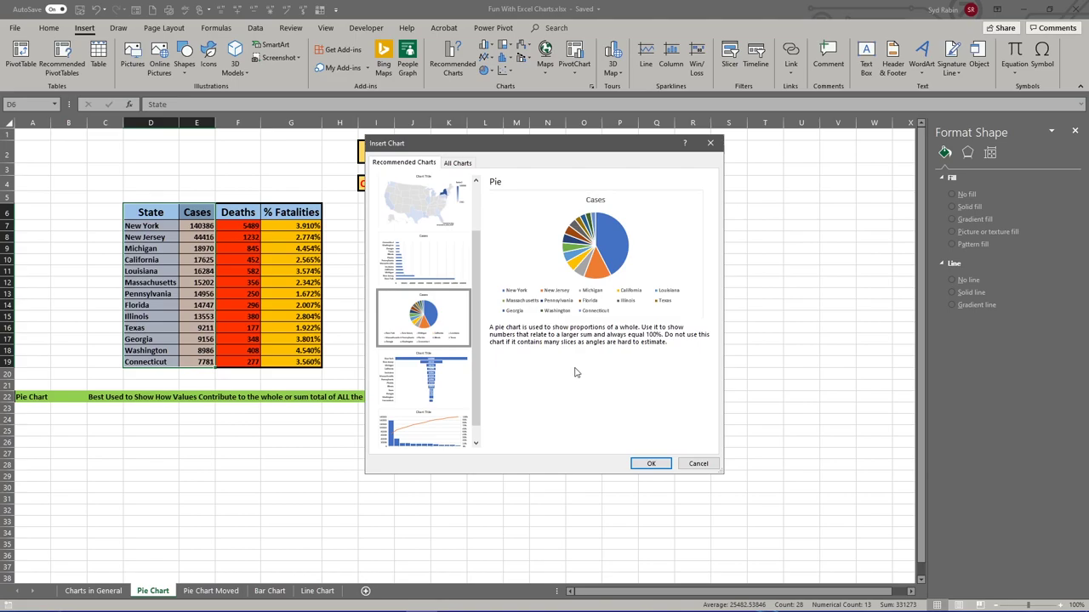
{"action": "left_click", "coordinate": [699, 463]}
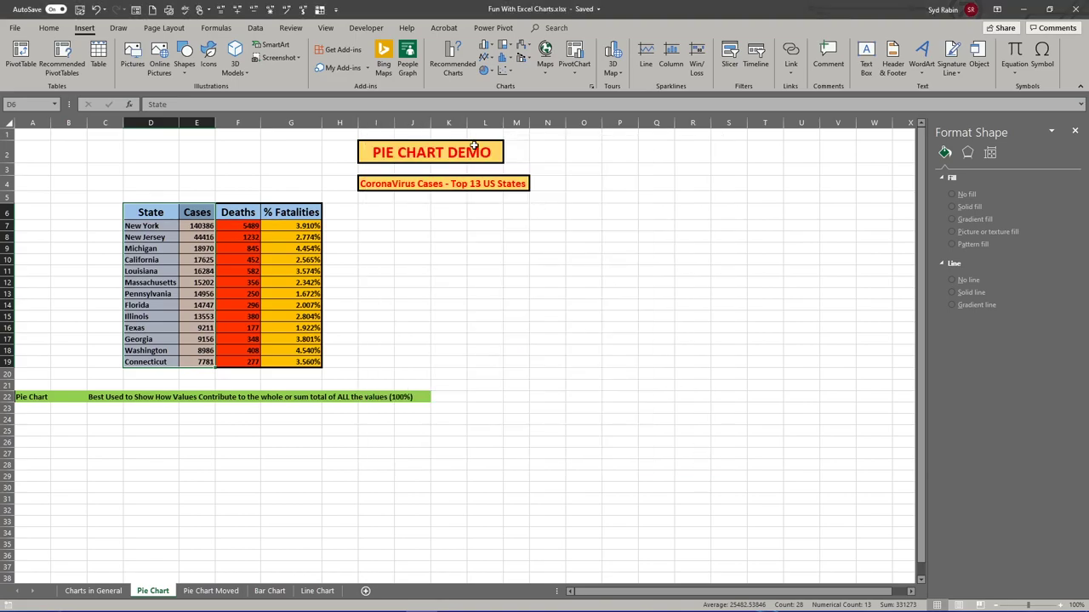
Insert a 3-D pie chart of cases by state and move it to the right of the data table, below the titles.
{"action": "left_click", "coordinate": [486, 70]}
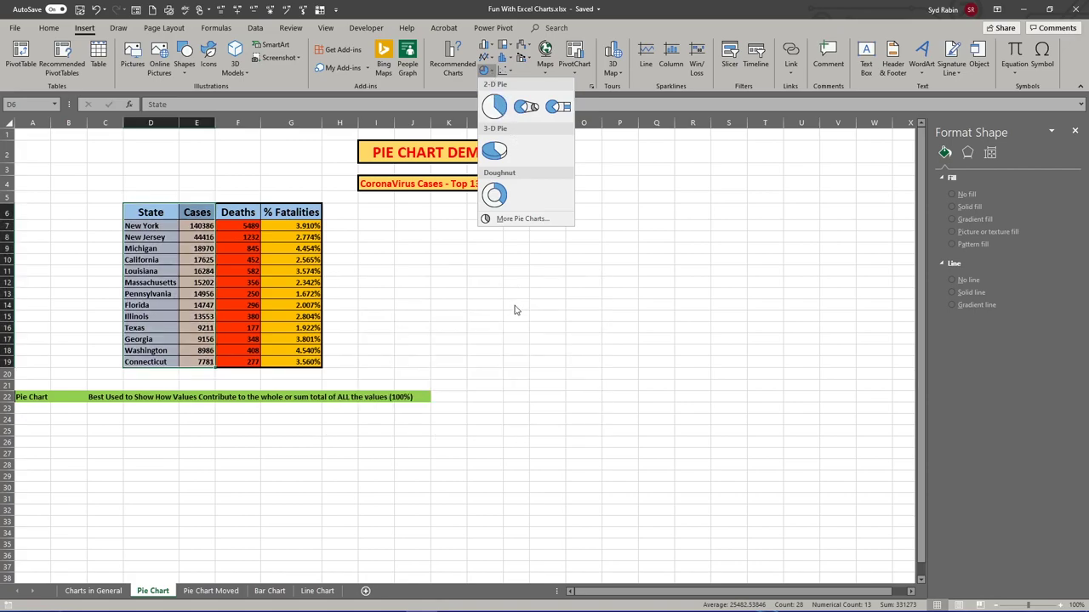
{"action": "left_click", "coordinate": [496, 151]}
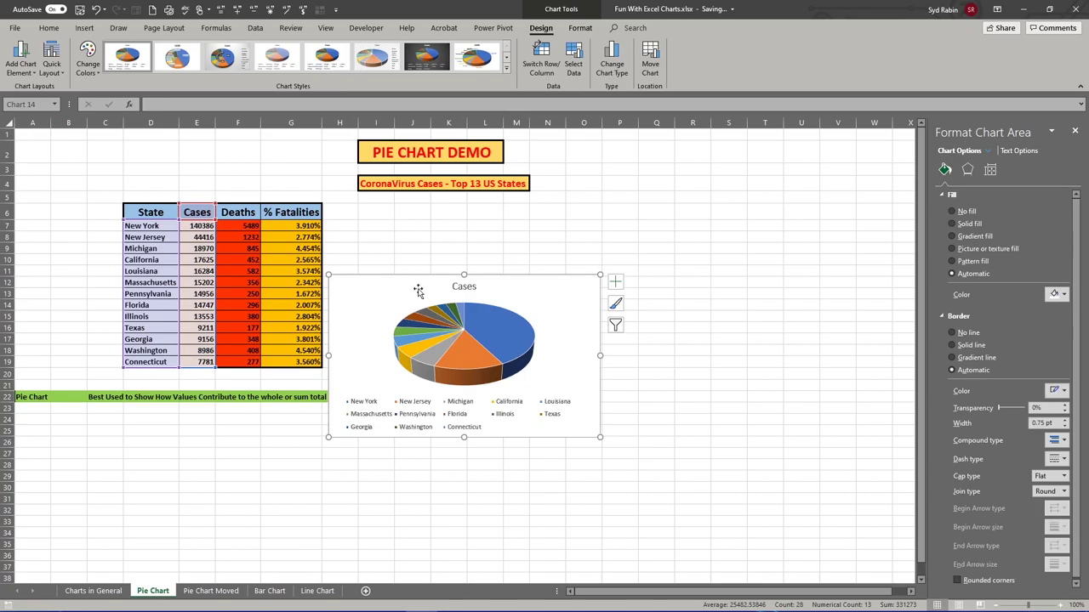
{"action": "left_click_drag", "start_coordinate": [420, 291], "coordinate": [543, 219]}
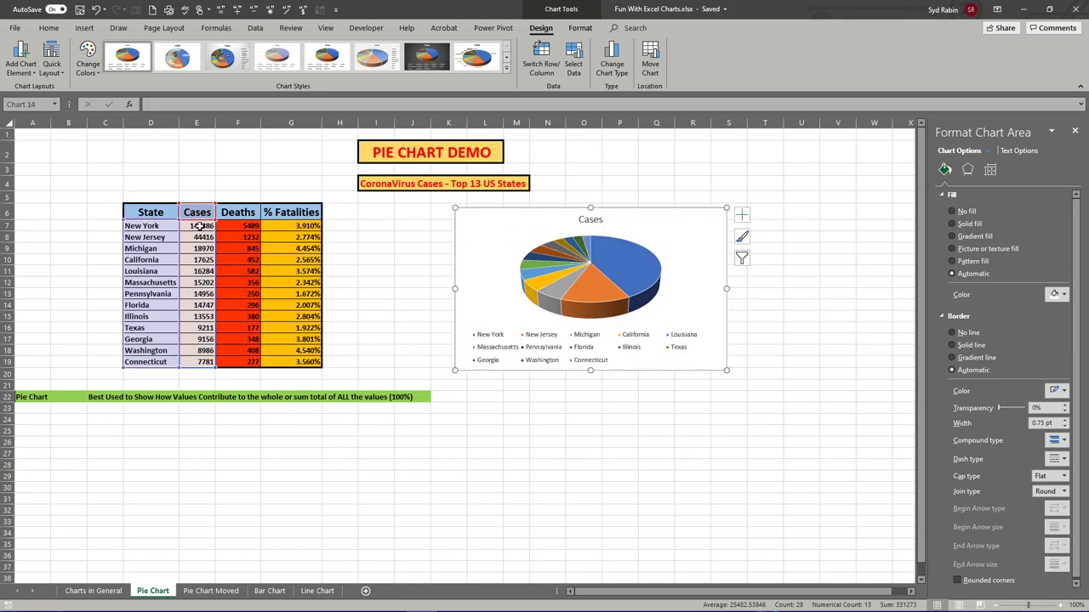
Set New York's case count in E7 to 70.
{"action": "left_click", "coordinate": [198, 225]}
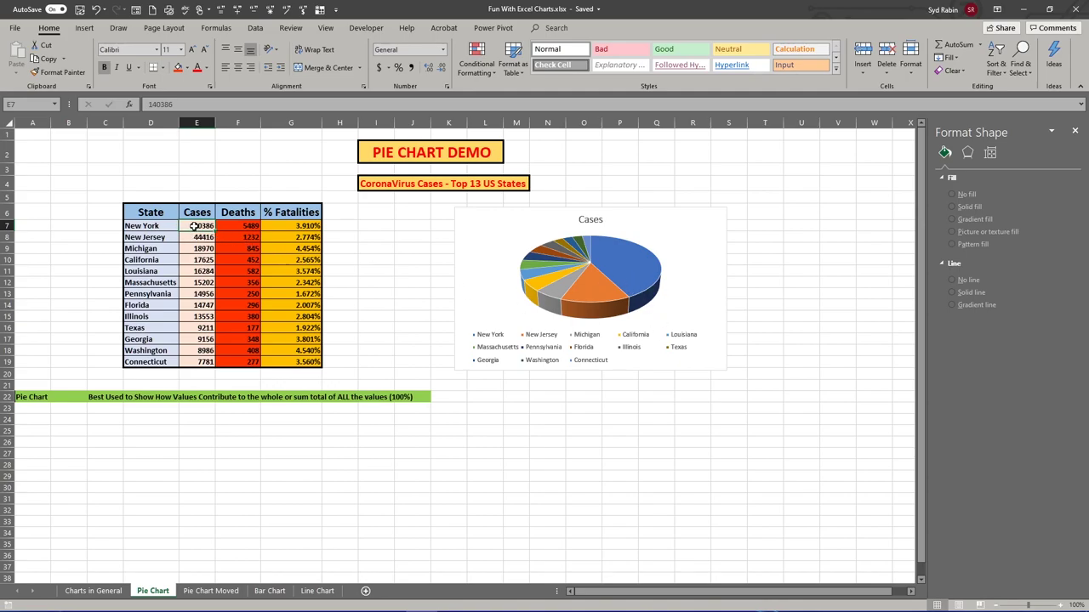
{"action": "type", "text": "70"}
{"action": "key", "text": "Return"}
{"action": "key", "text": "Return"}
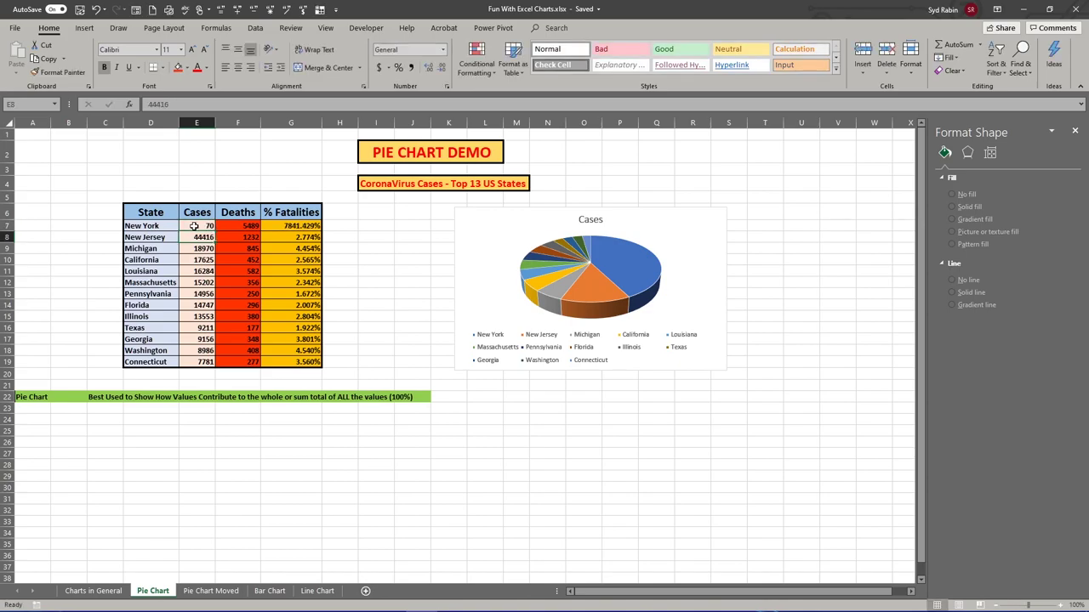
Set New York's case count in E7 to 70000 and check the New York slice in the pie chart.
{"action": "left_click", "coordinate": [196, 227]}
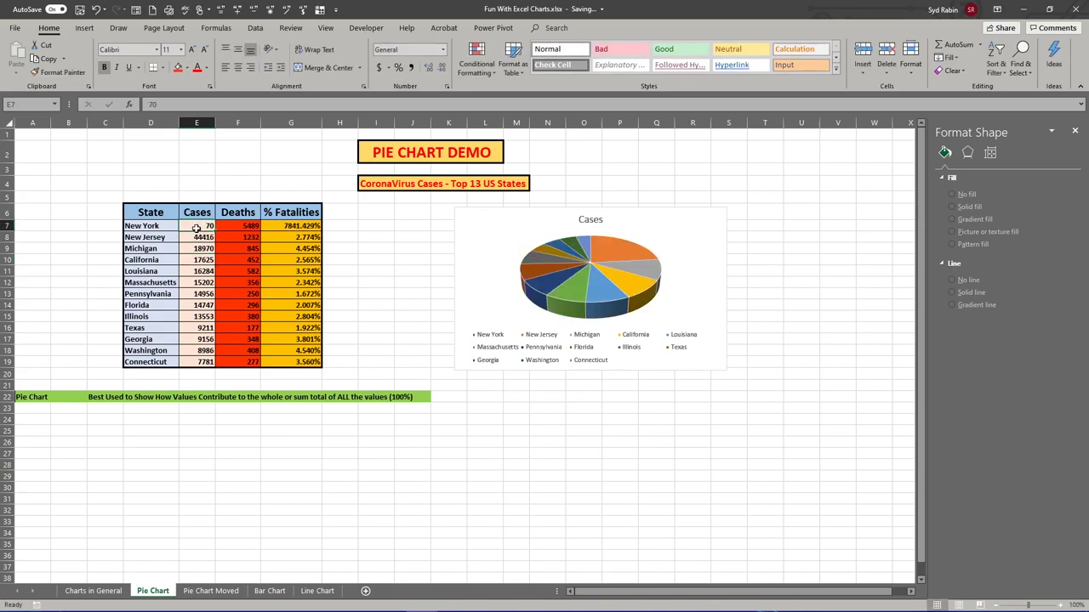
{"action": "type", "text": "7"}
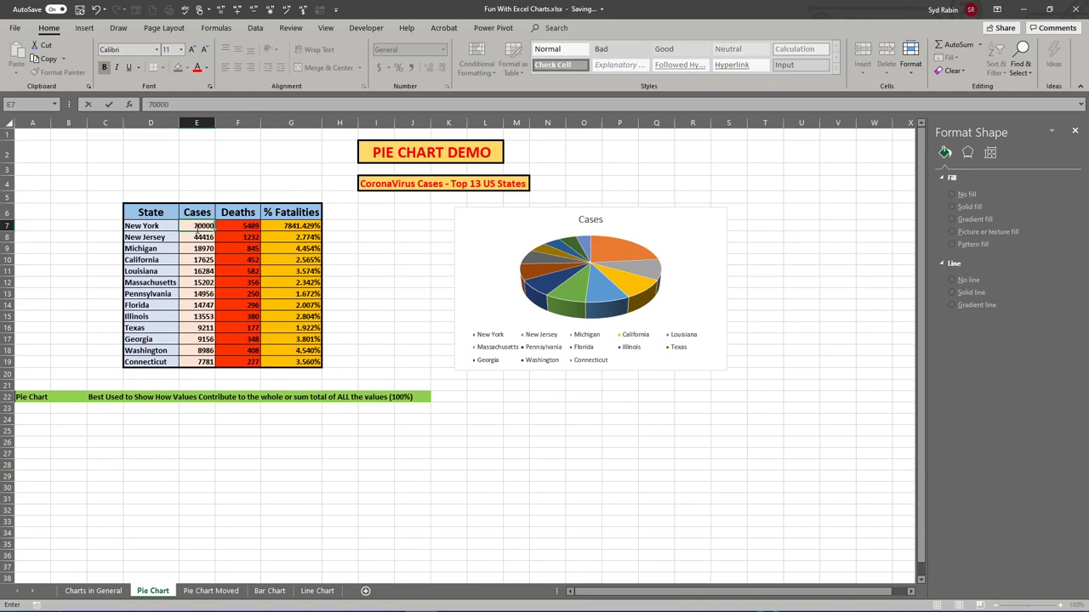
{"action": "type", "text": "0000"}
{"action": "key", "text": "Return"}
{"action": "mouse_move", "coordinate": [610, 257]}
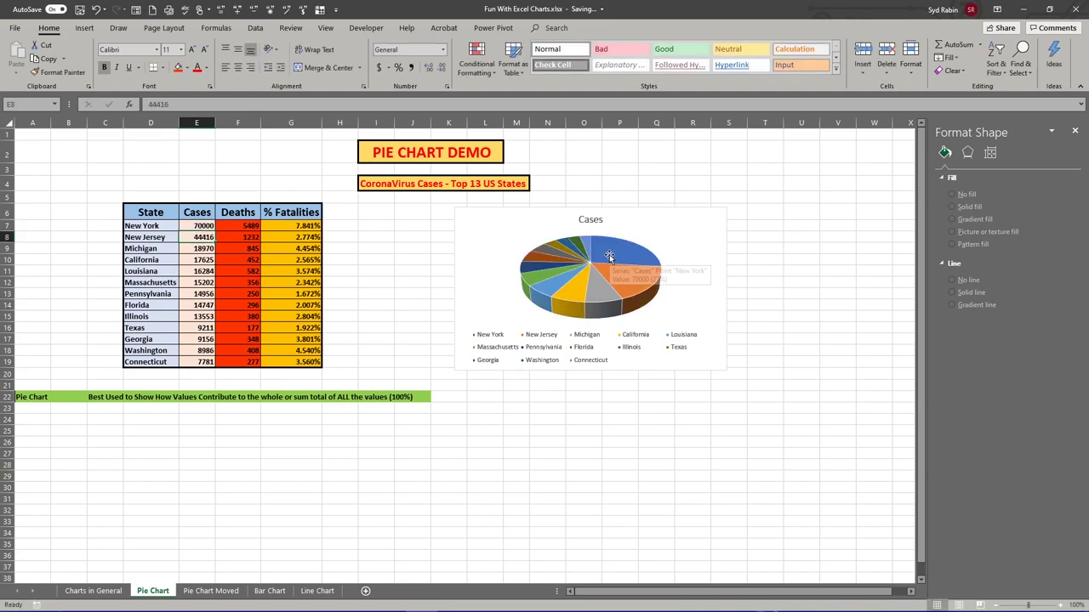
Set New York's case count in E7 to 140386.
{"action": "left_click", "coordinate": [201, 226]}
{"action": "type", "text": "14"}
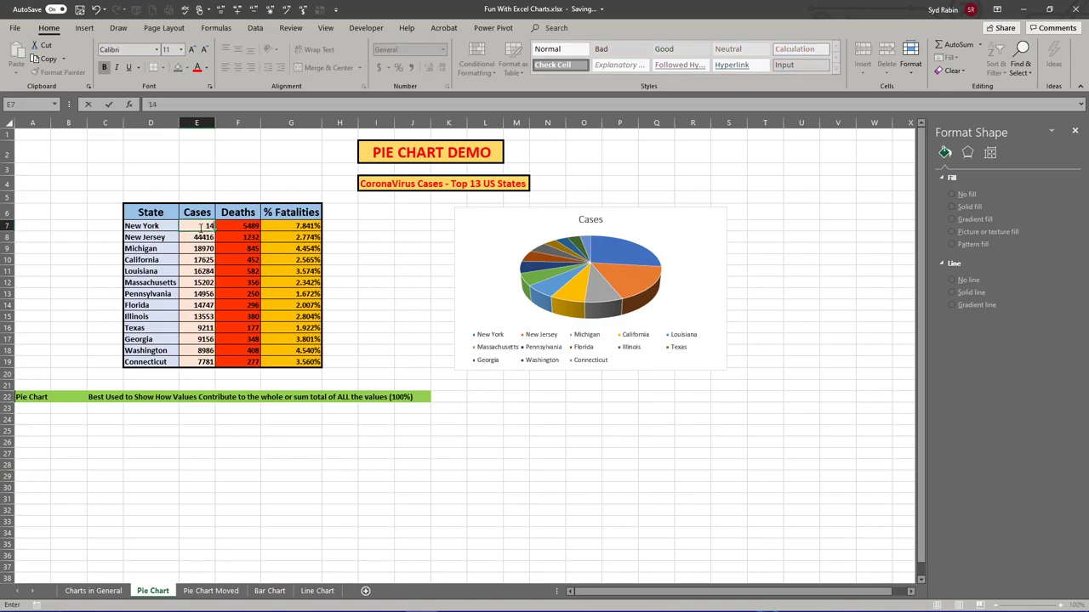
{"action": "type", "text": "0386"}
{"action": "key", "text": "Return"}
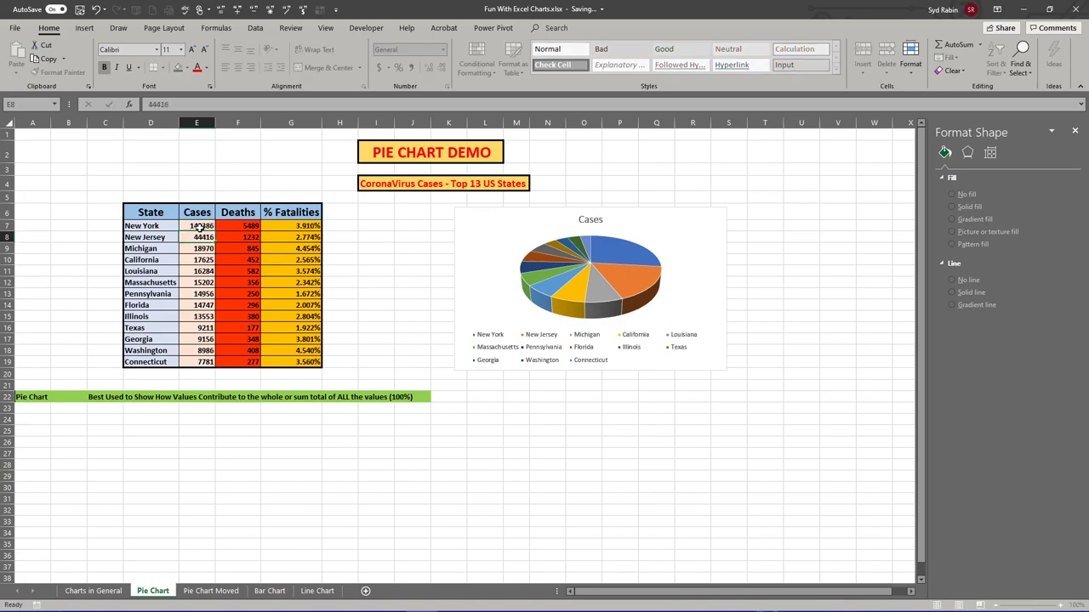
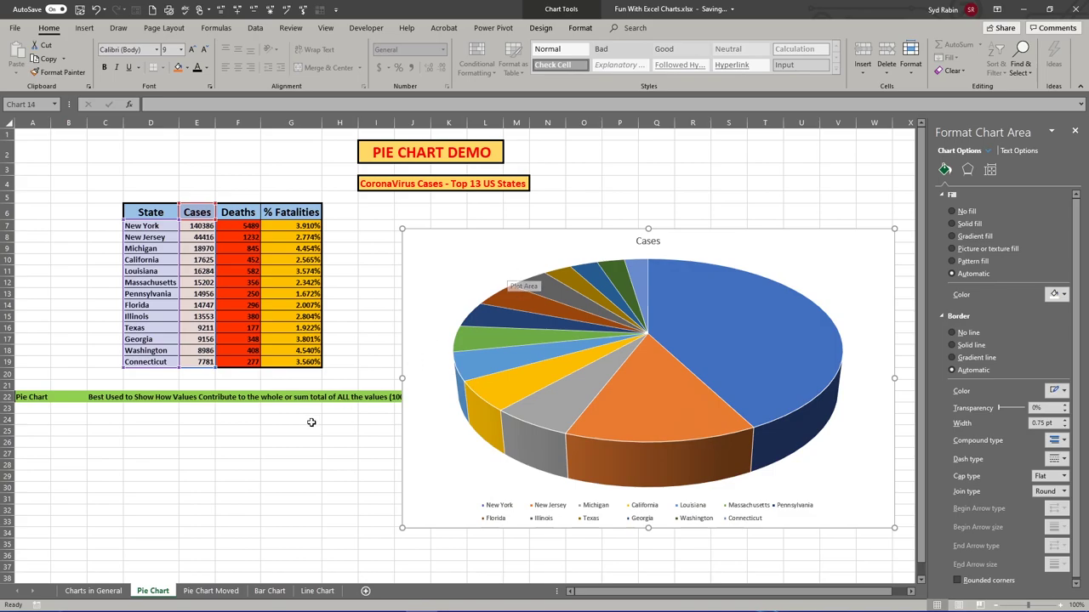
Look at the Pie Chart Moved sheet, return to the Pie Chart sheet and select the whole pie chart.
{"action": "left_click", "coordinate": [227, 594]}
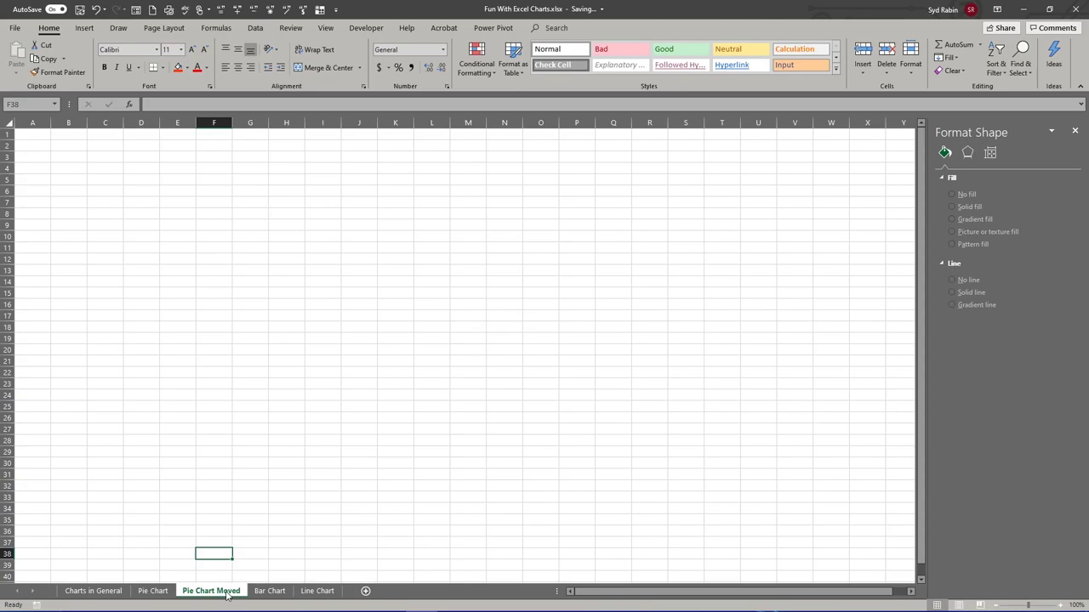
{"action": "left_click", "coordinate": [154, 593]}
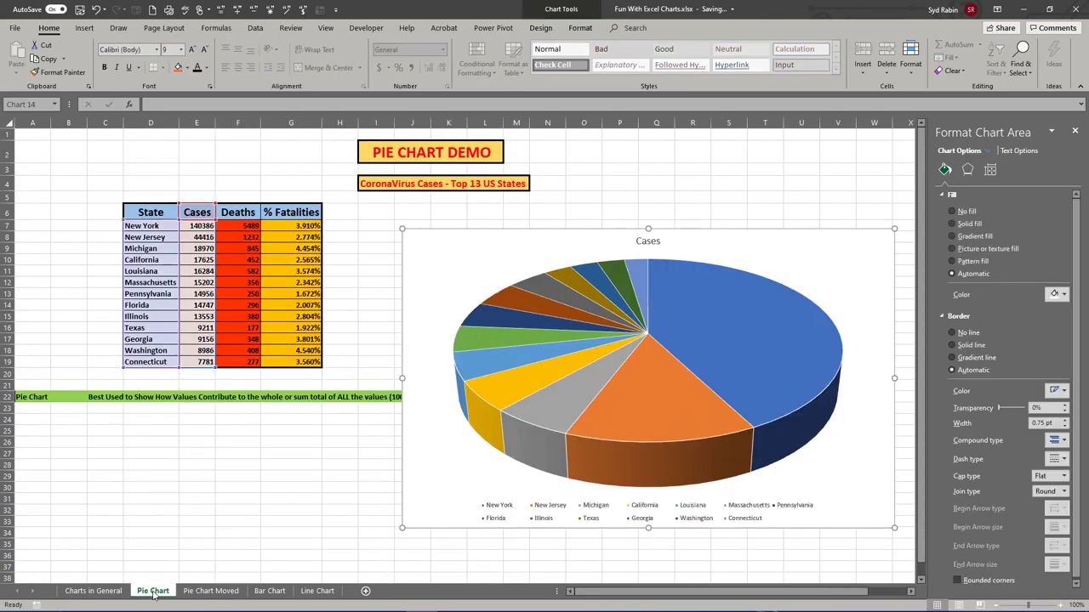
{"action": "left_click", "coordinate": [491, 256]}
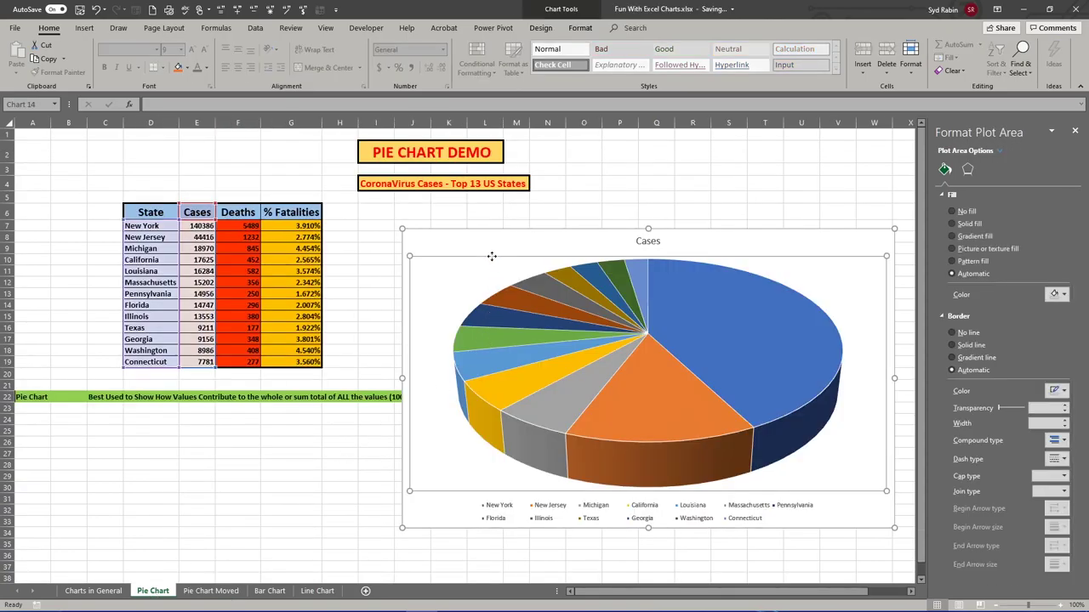
{"action": "left_click", "coordinate": [499, 240]}
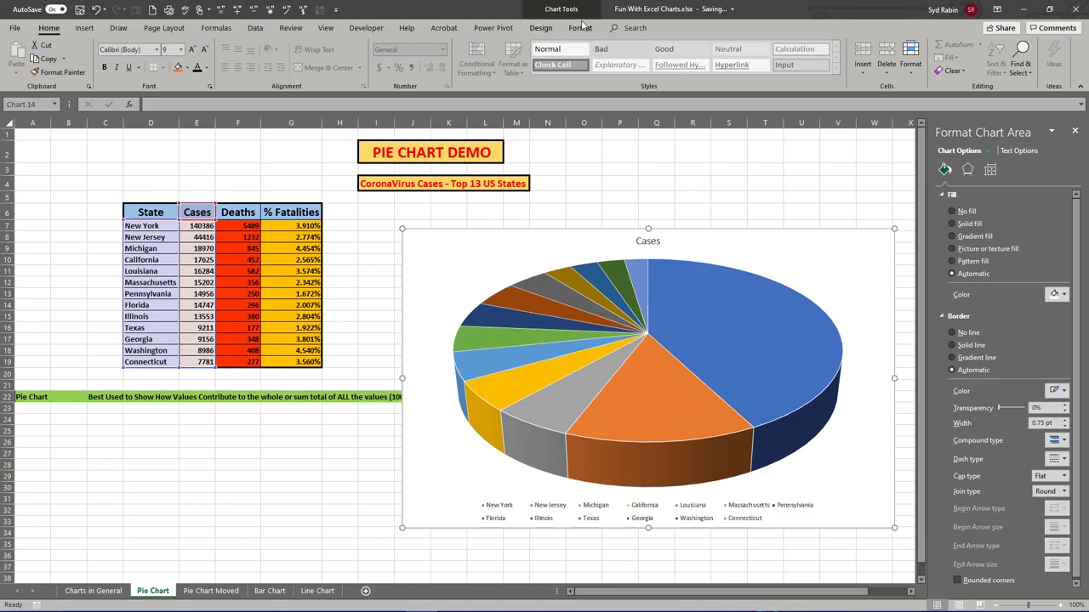
Compare the design and formatting tools available for the selected pie chart.
{"action": "left_click", "coordinate": [541, 30]}
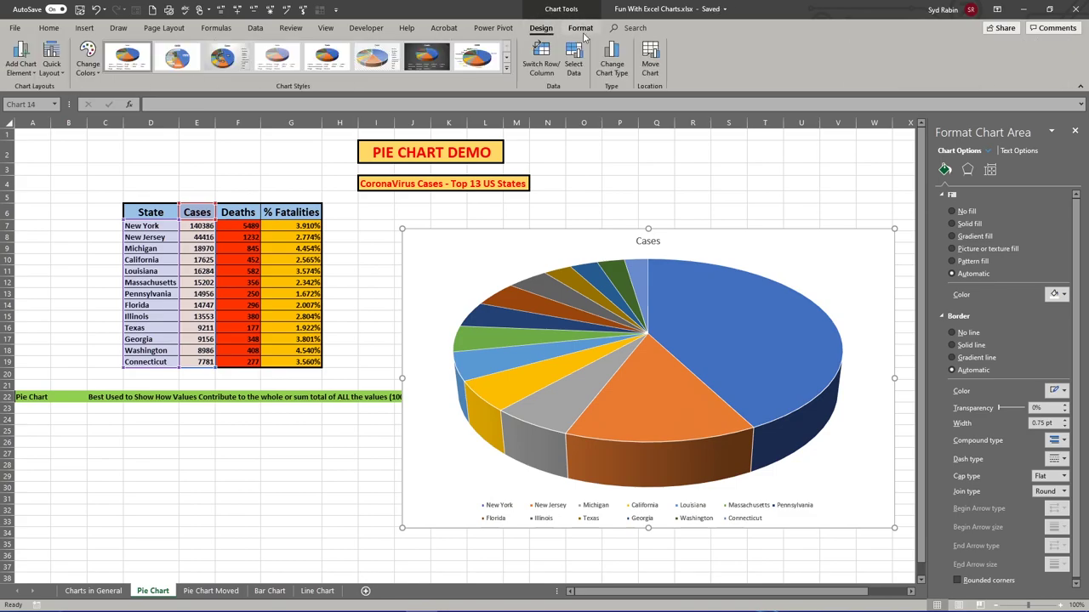
{"action": "left_click", "coordinate": [582, 29]}
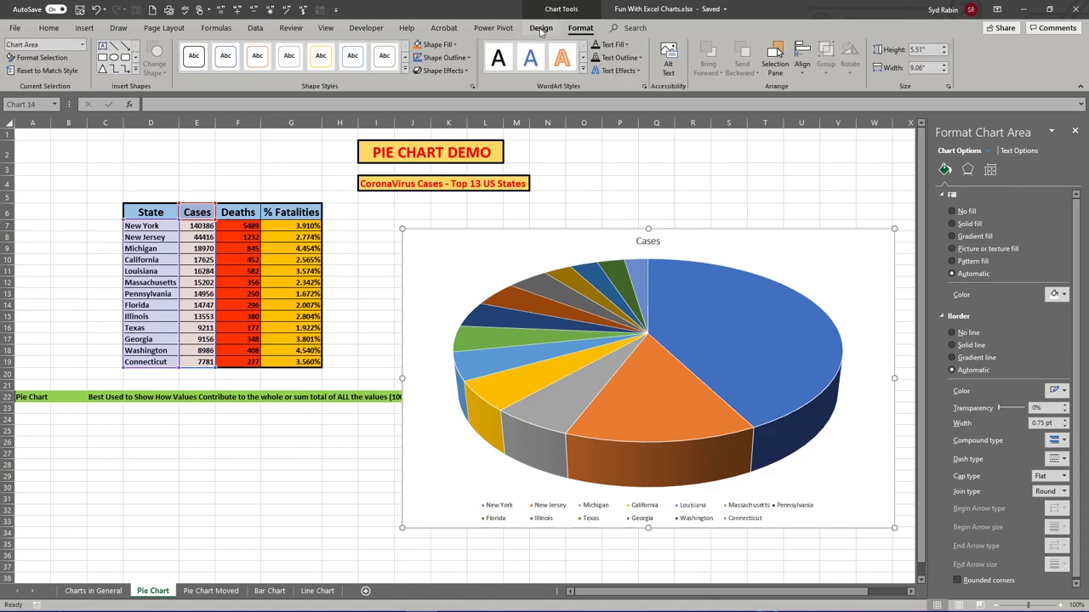
{"action": "left_click", "coordinate": [539, 31]}
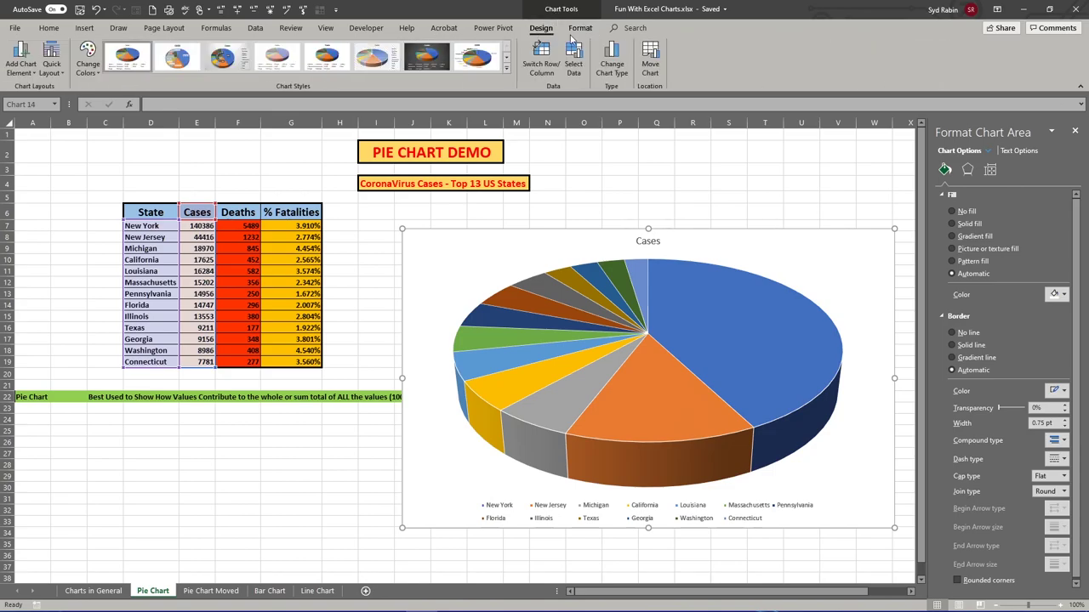
{"action": "left_click", "coordinate": [582, 29]}
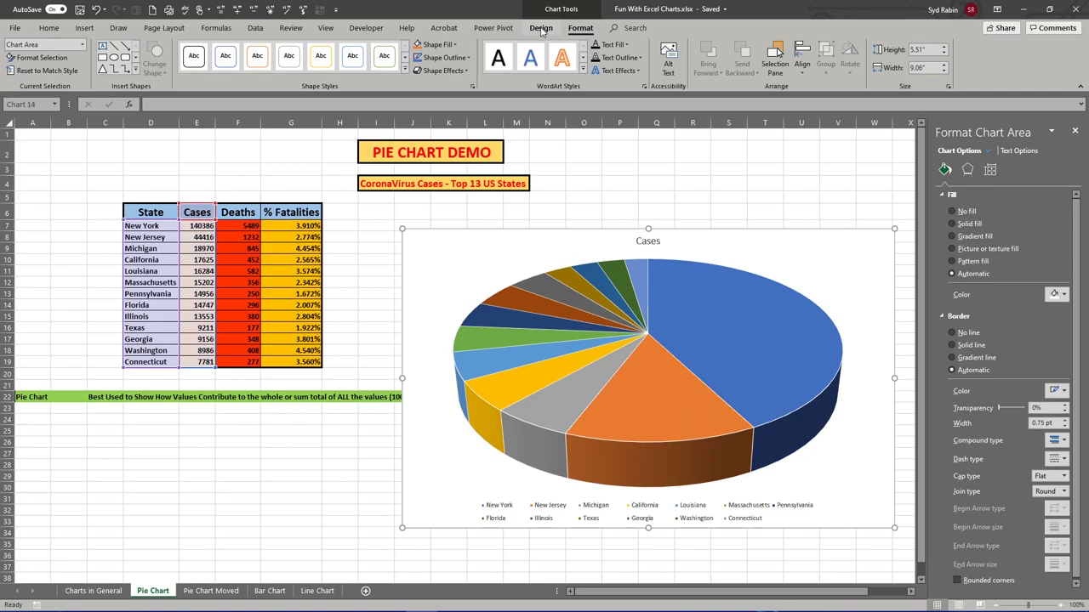
{"action": "left_click", "coordinate": [541, 28]}
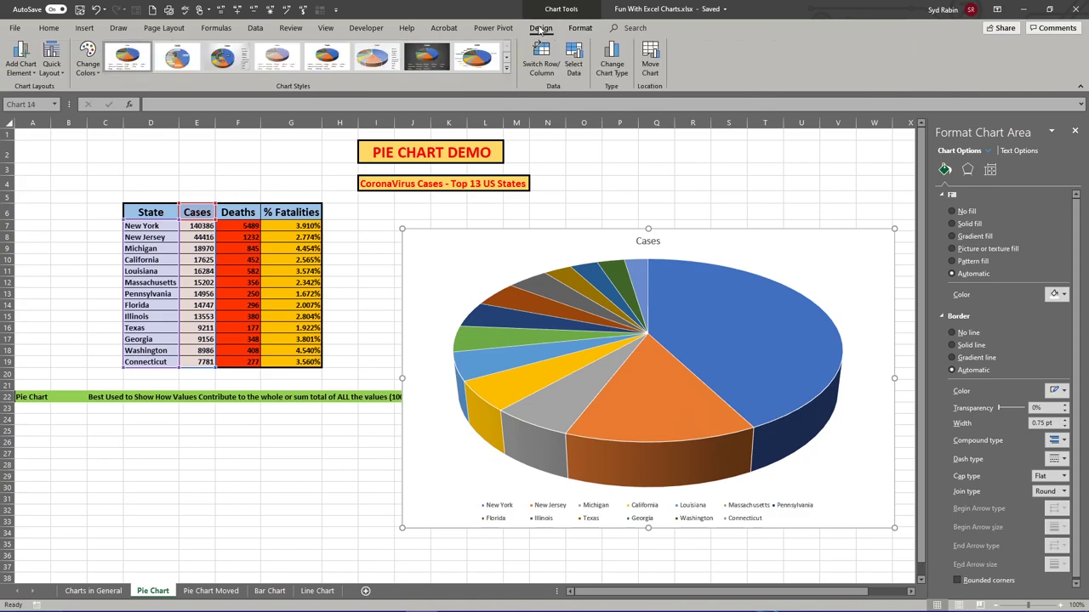
Move the pie chart to the Pie Chart Moved sheet as an object and reposition it nearer the sheet's upper-left area.
{"action": "left_click", "coordinate": [651, 70]}
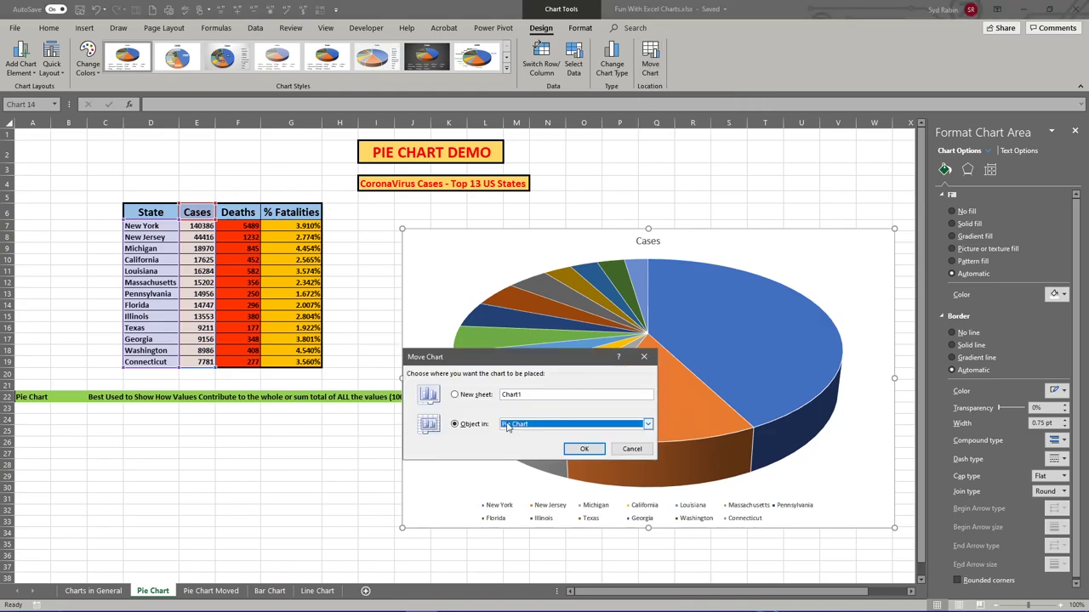
{"action": "left_click", "coordinate": [455, 396]}
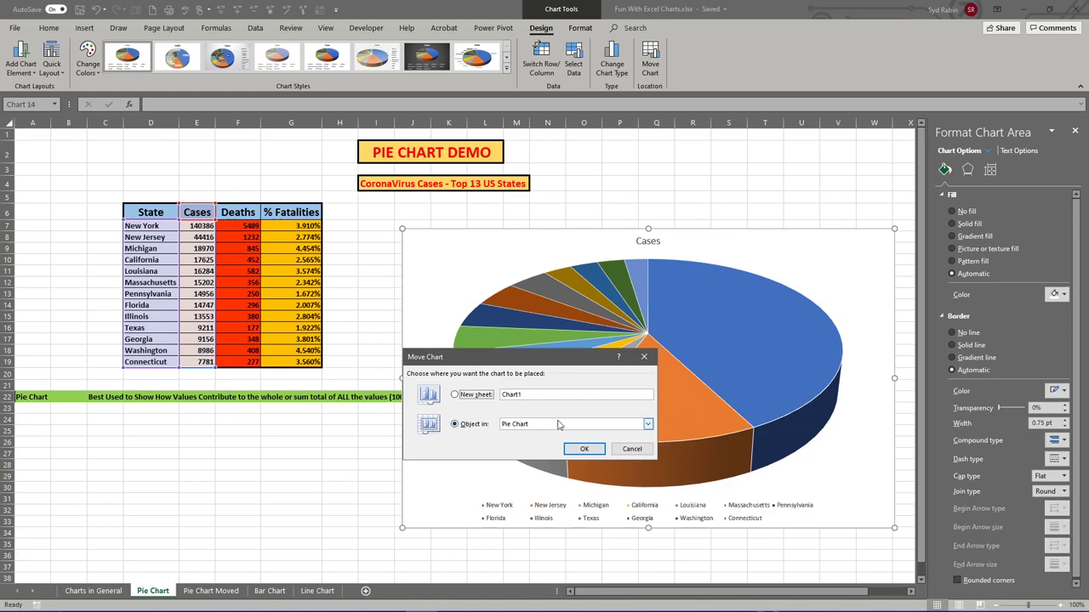
{"action": "left_click", "coordinate": [648, 424]}
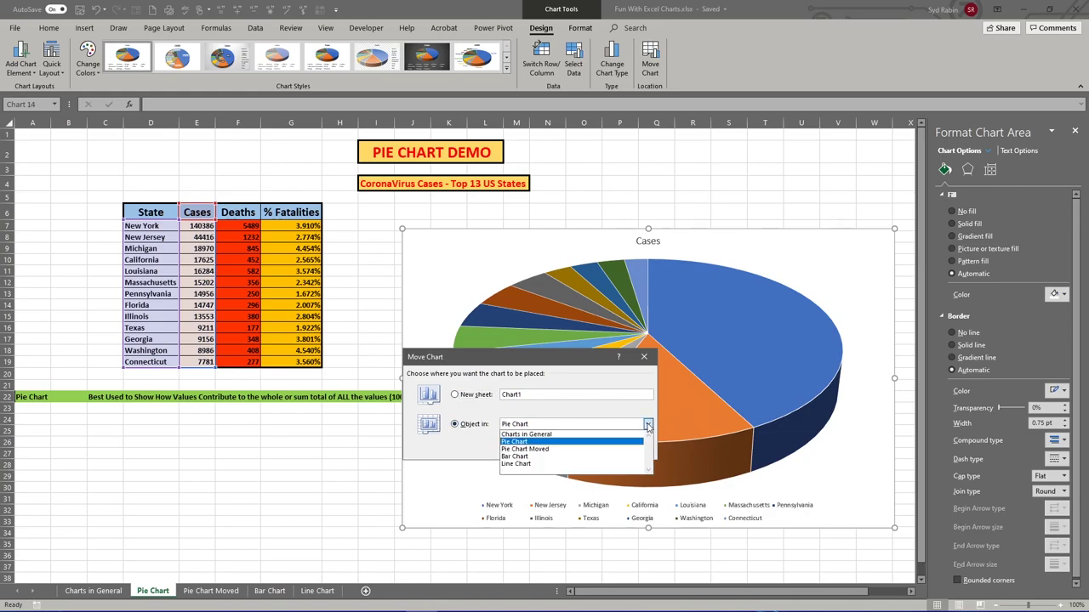
{"action": "left_click", "coordinate": [569, 449]}
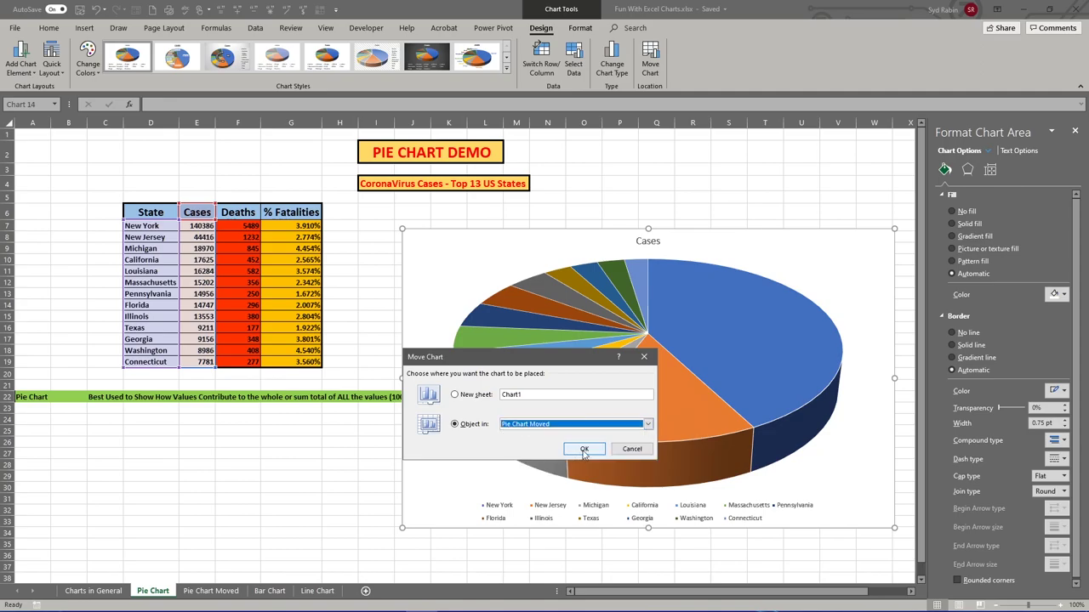
{"action": "left_click", "coordinate": [582, 451]}
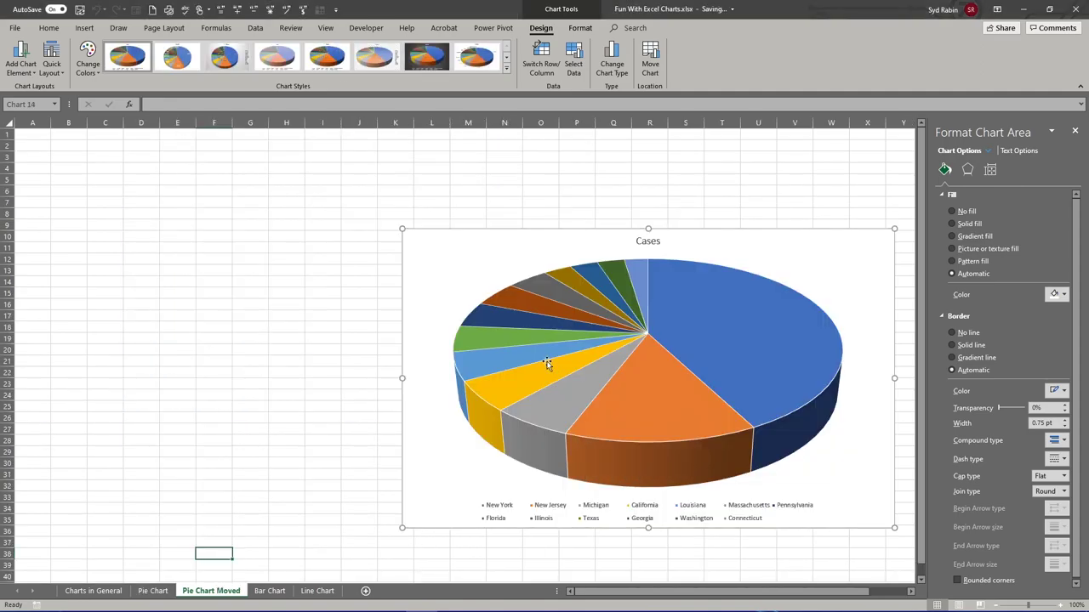
{"action": "left_click", "coordinate": [466, 266]}
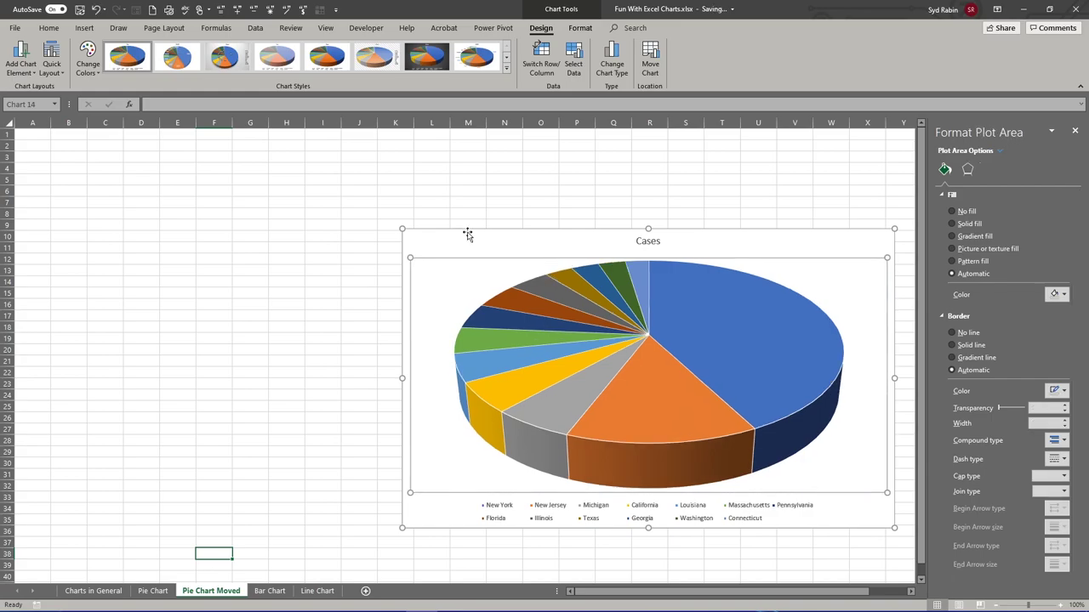
{"action": "left_click_drag", "start_coordinate": [468, 232], "coordinate": [376, 205]}
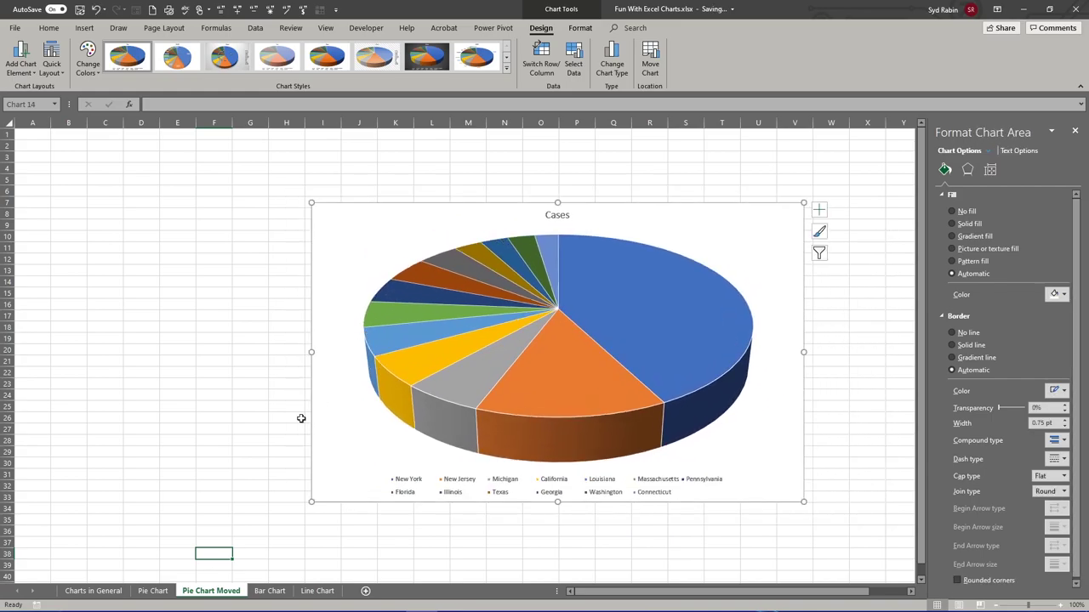
Check the Pie Chart sheet for the relocated chart, then delete the chart from the Pie Chart Moved sheet.
{"action": "left_click", "coordinate": [152, 591]}
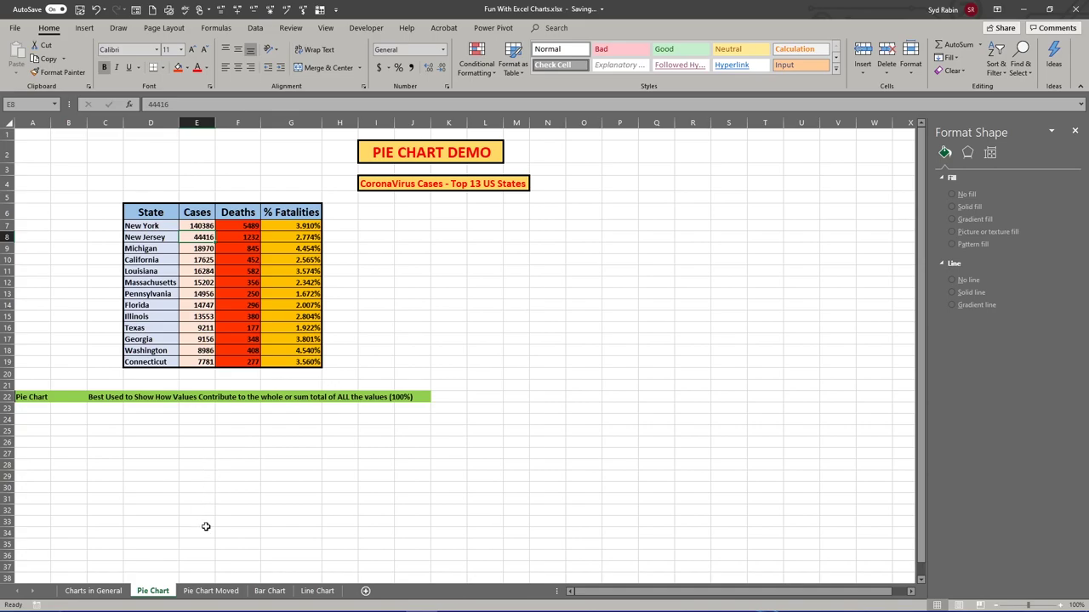
{"action": "left_click", "coordinate": [213, 593]}
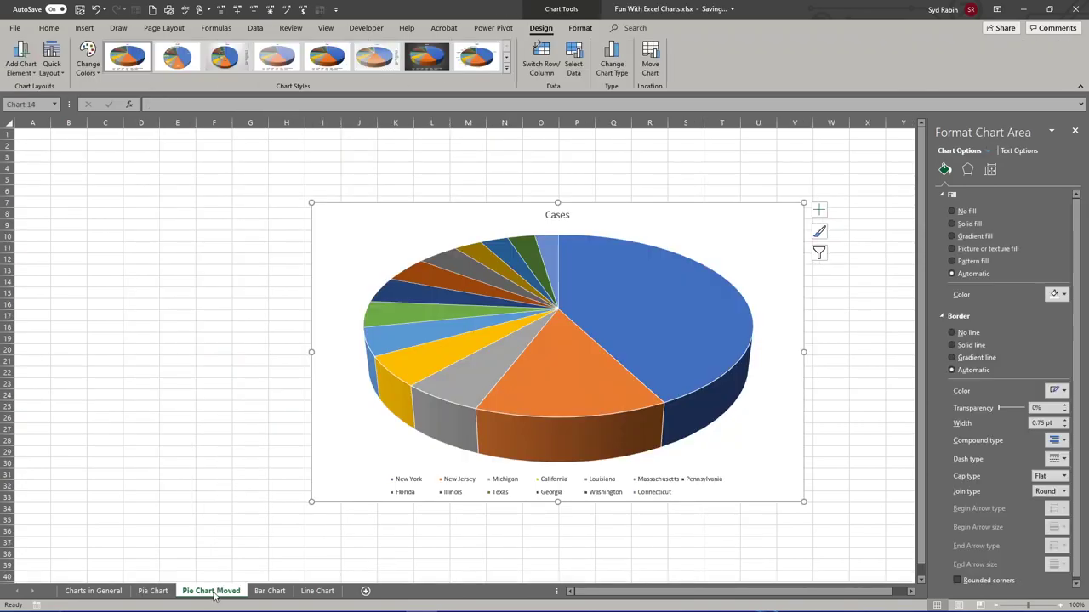
{"action": "key", "text": "Delete"}
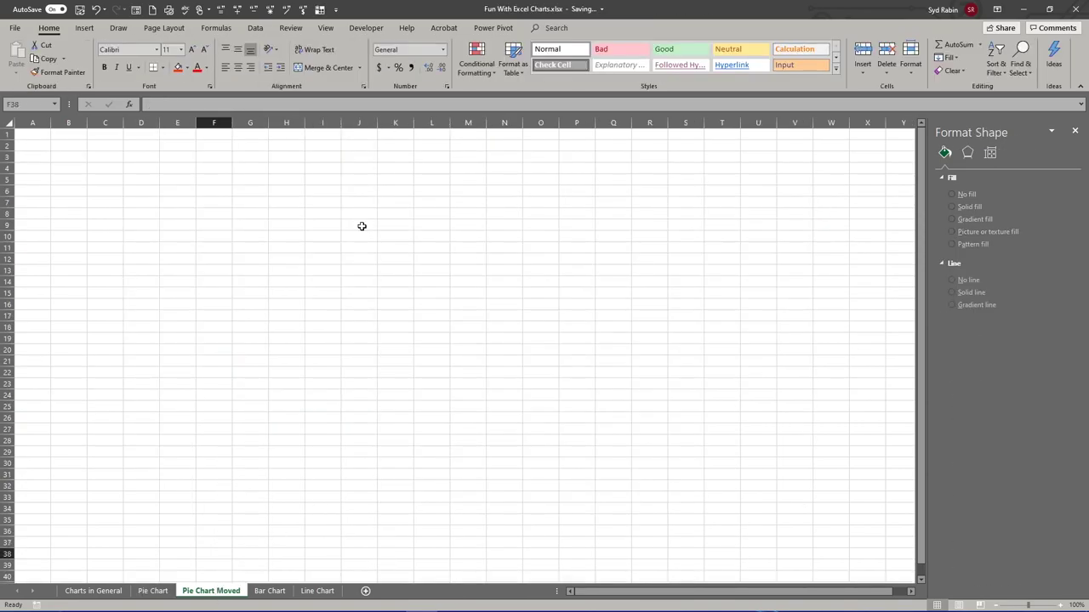
Insert a new 3-D pie chart of cases by state from D6:E19 on the Pie Chart sheet.
{"action": "left_click", "coordinate": [149, 592]}
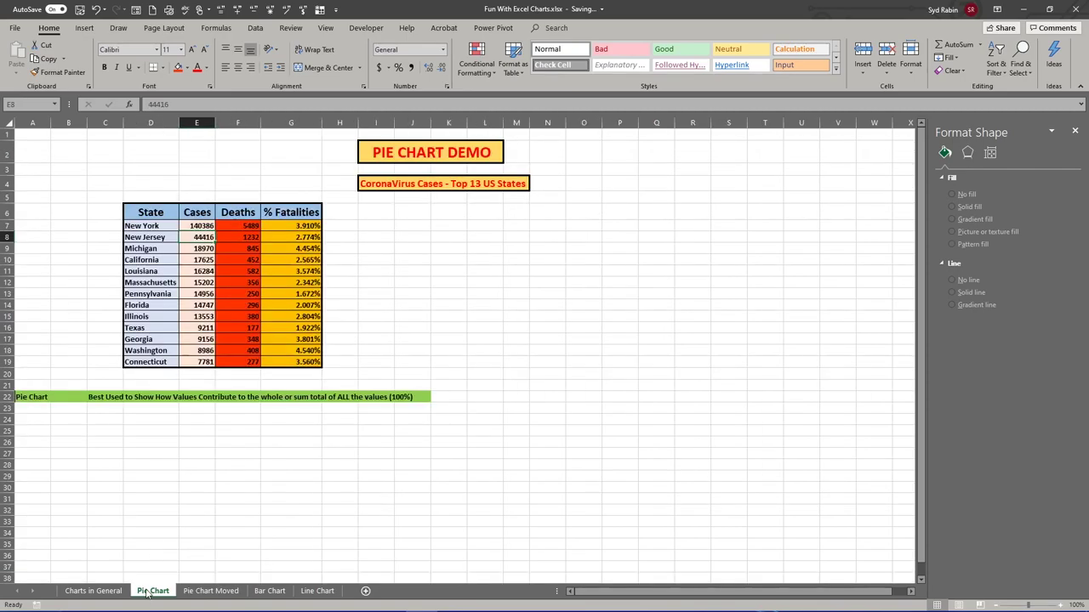
{"action": "left_click_drag", "start_coordinate": [150, 212], "coordinate": [191, 361]}
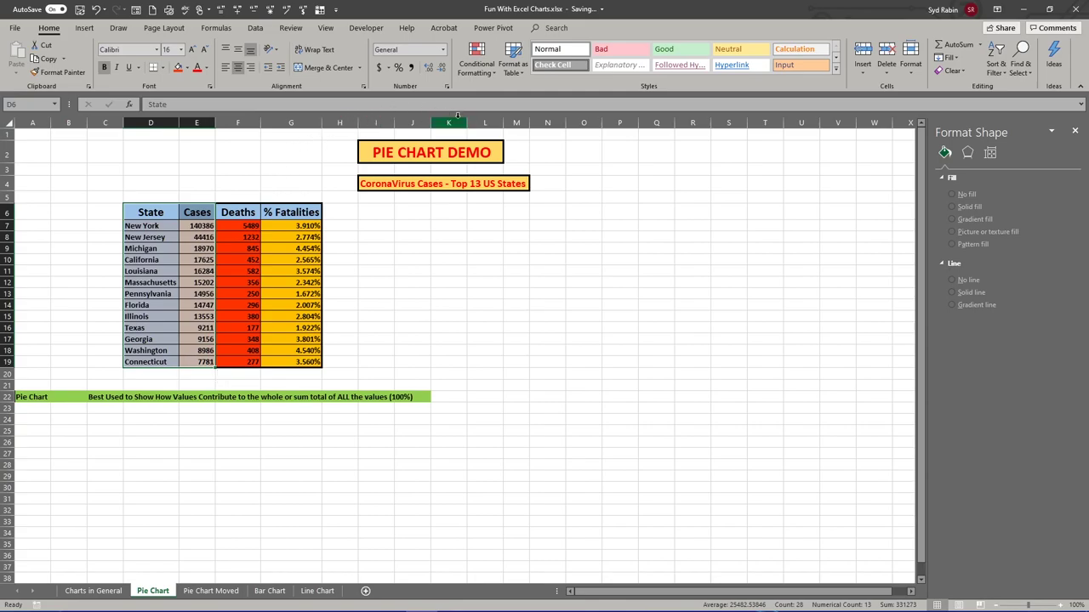
{"action": "left_click", "coordinate": [84, 28]}
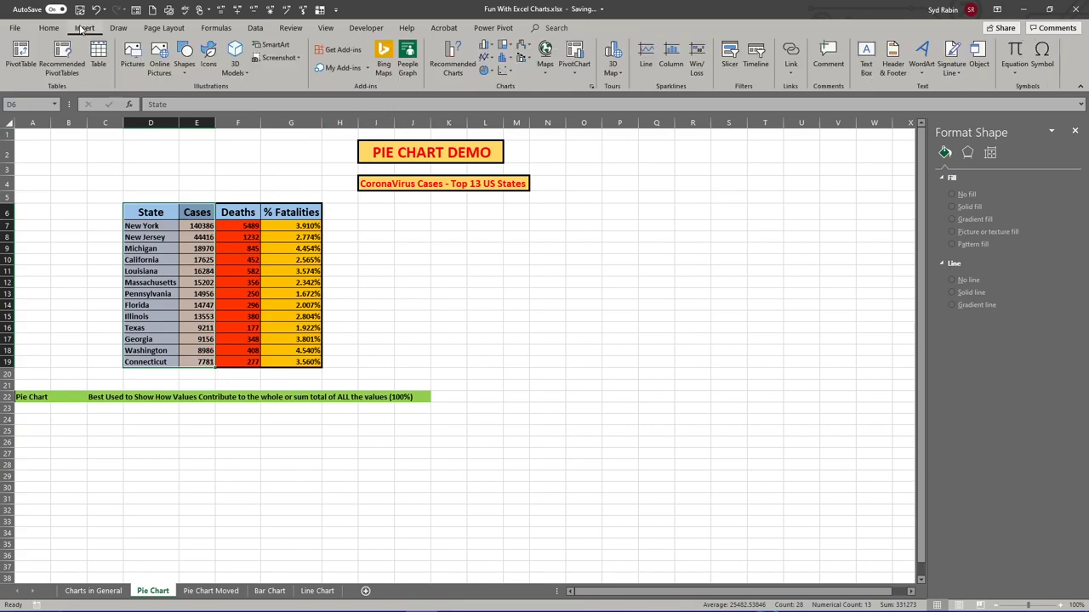
{"action": "left_click", "coordinate": [491, 73]}
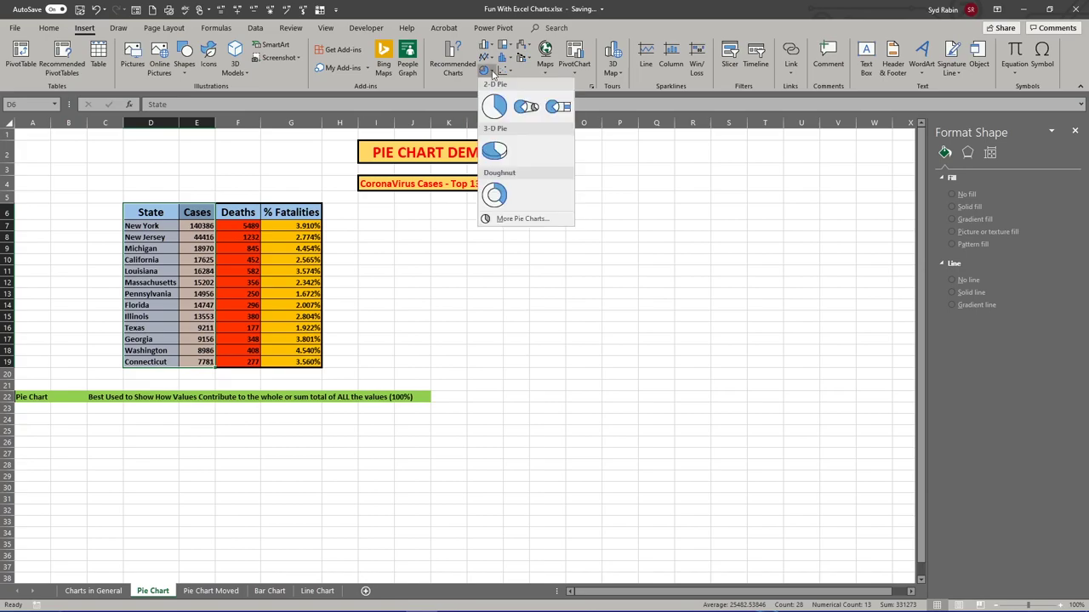
{"action": "left_click", "coordinate": [494, 150]}
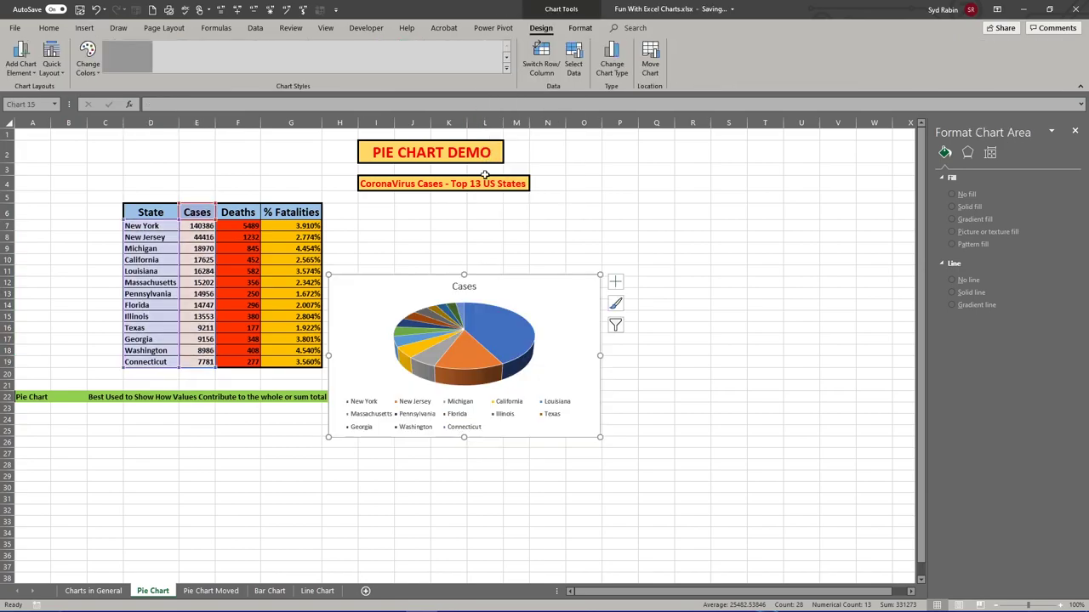
Place the new pie chart to the right of the data table below the titles and enlarge it.
{"action": "left_click_drag", "start_coordinate": [399, 290], "coordinate": [626, 229]}
{"action": "left_click_drag", "start_coordinate": [555, 377], "coordinate": [465, 439]}
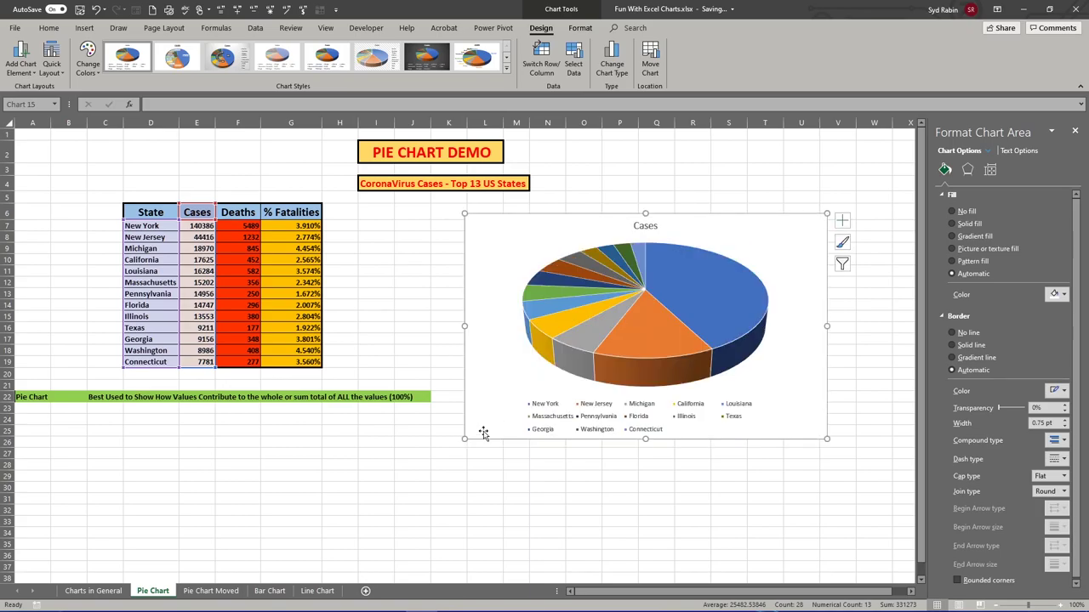
{"action": "left_click_drag", "start_coordinate": [590, 228], "coordinate": [592, 215]}
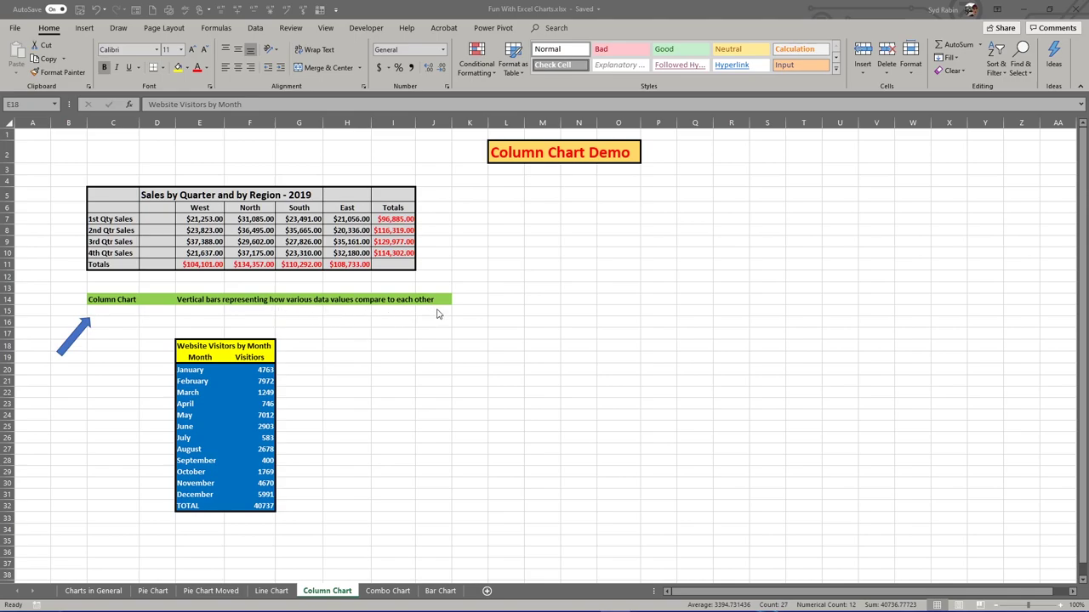
Compare the website visitors tables on the Bar Chart and Column Chart sheets, highlighting the Column Chart table's title in E18:F18.
{"action": "left_click", "coordinate": [441, 590]}
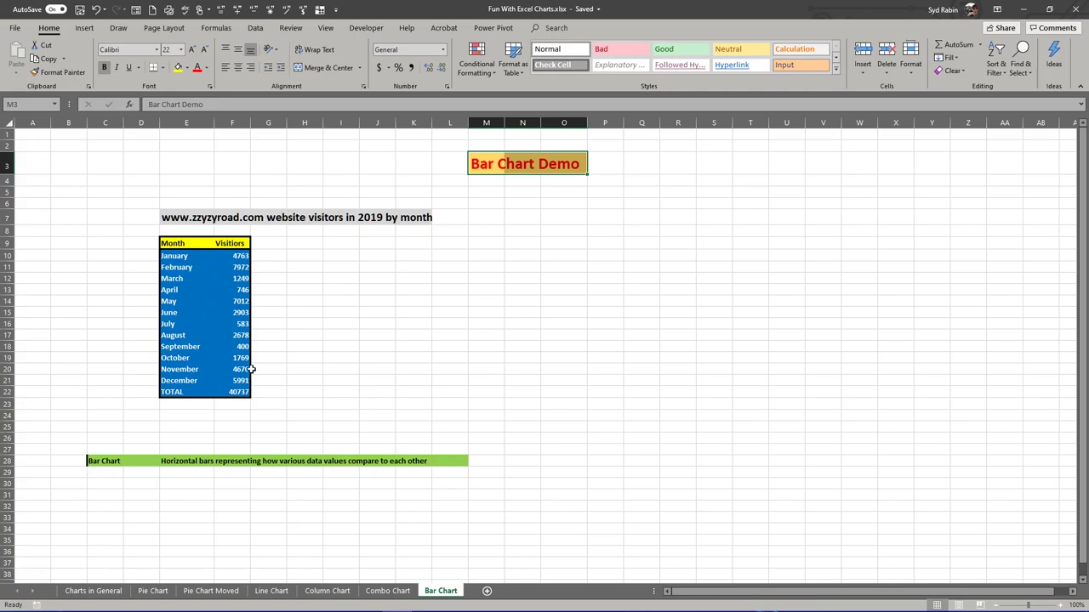
{"action": "left_click", "coordinate": [327, 592]}
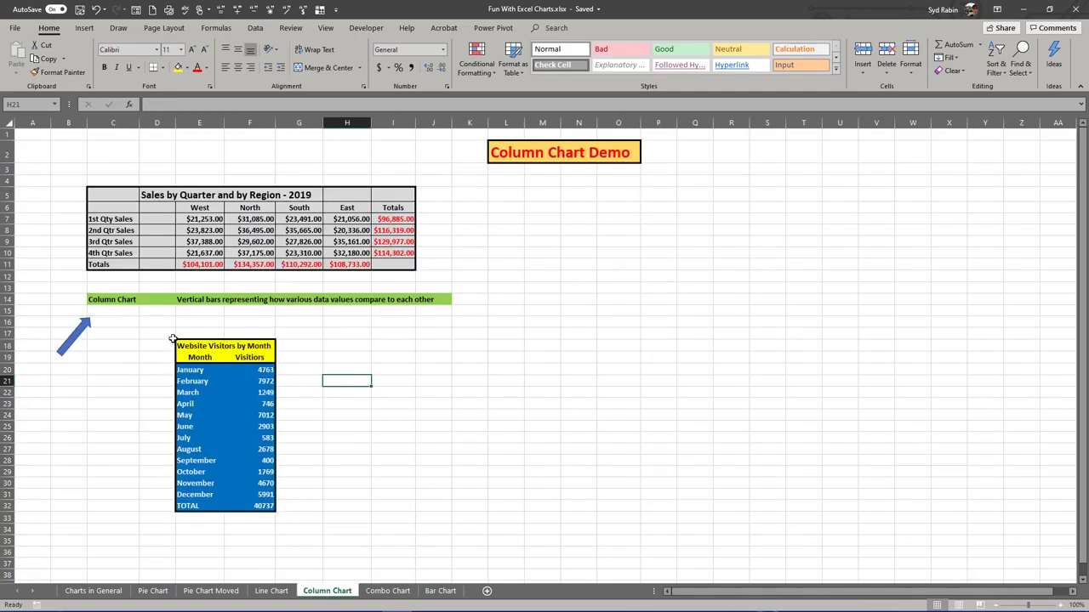
{"action": "left_click_drag", "start_coordinate": [179, 344], "coordinate": [243, 347]}
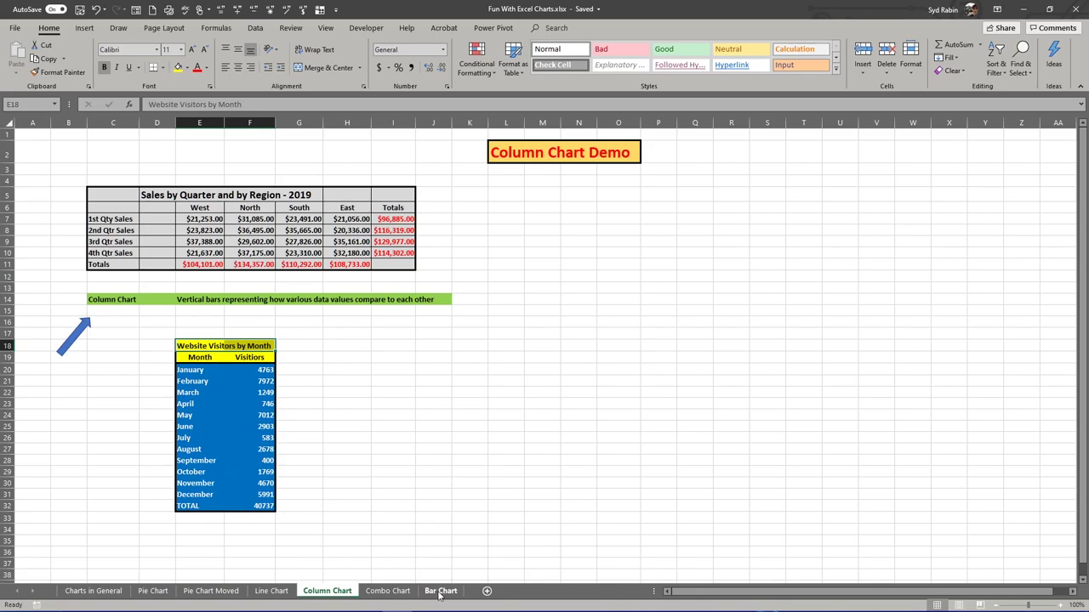
{"action": "left_click", "coordinate": [305, 355]}
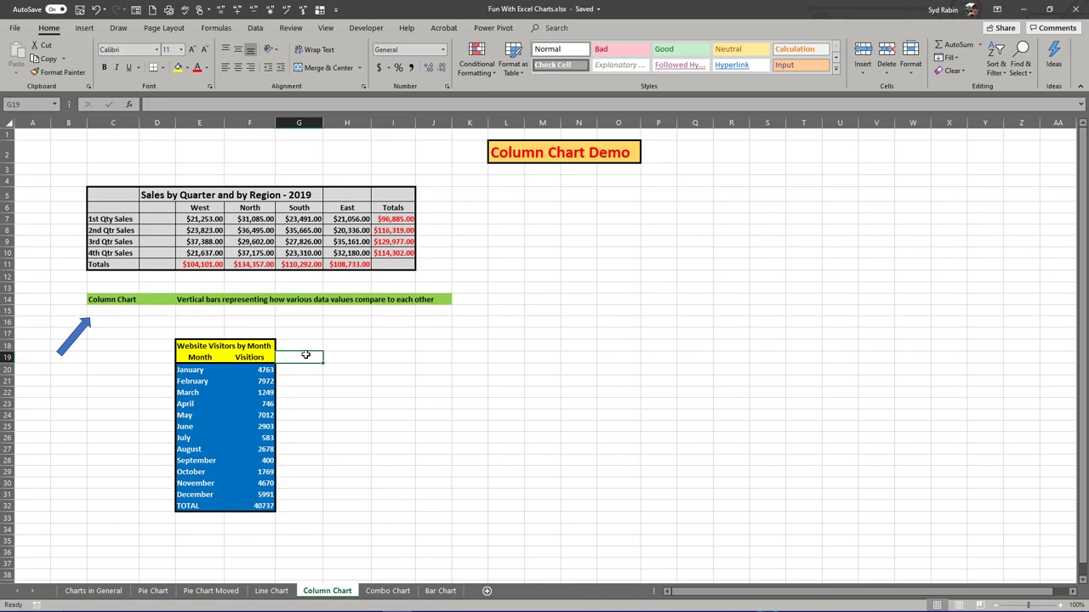
Highlight the TOTAL row in E32:F32 of the website visitors table on the Column Chart sheet.
{"action": "left_click", "coordinate": [312, 414]}
{"action": "left_click", "coordinate": [222, 508]}
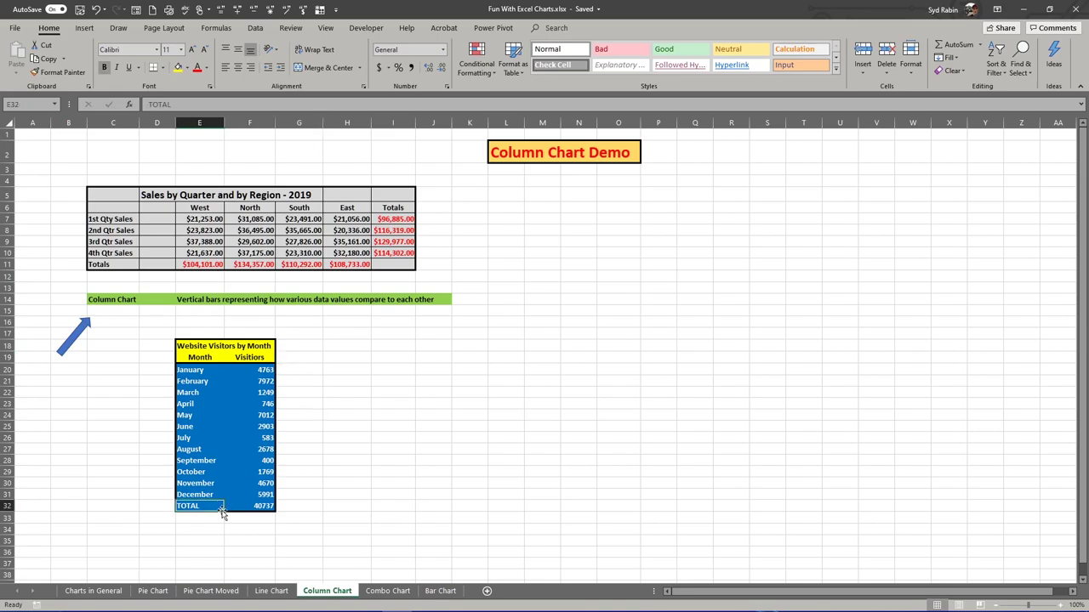
{"action": "left_click_drag", "start_coordinate": [255, 507], "coordinate": [223, 508]}
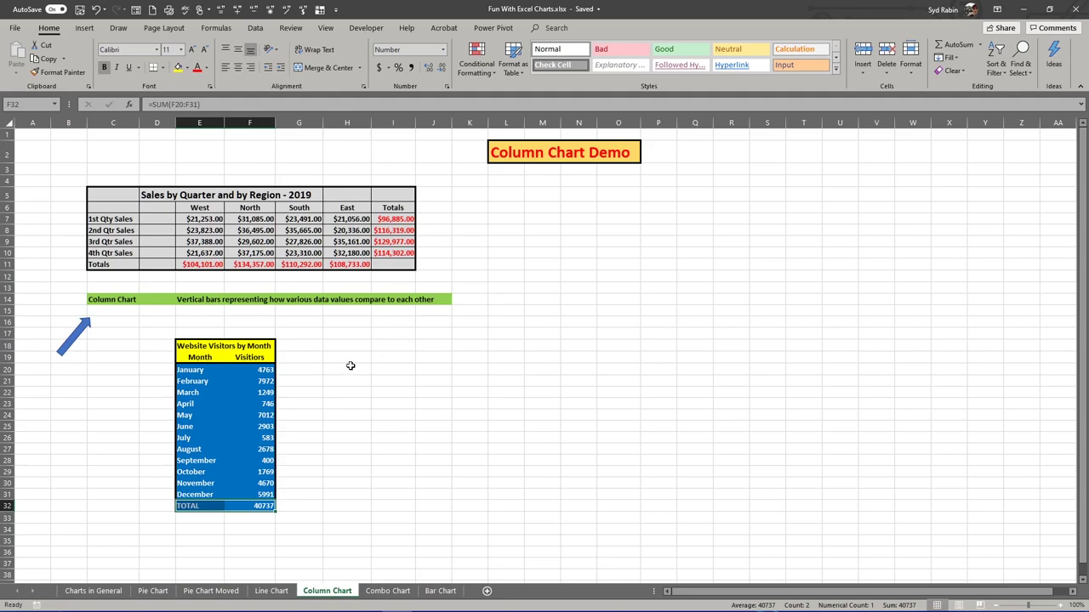
Insert a 3-D clustered column chart from E18:F32, including the TOTAL row, and place it beside the website visitors table.
{"action": "left_click_drag", "start_coordinate": [188, 346], "coordinate": [262, 505]}
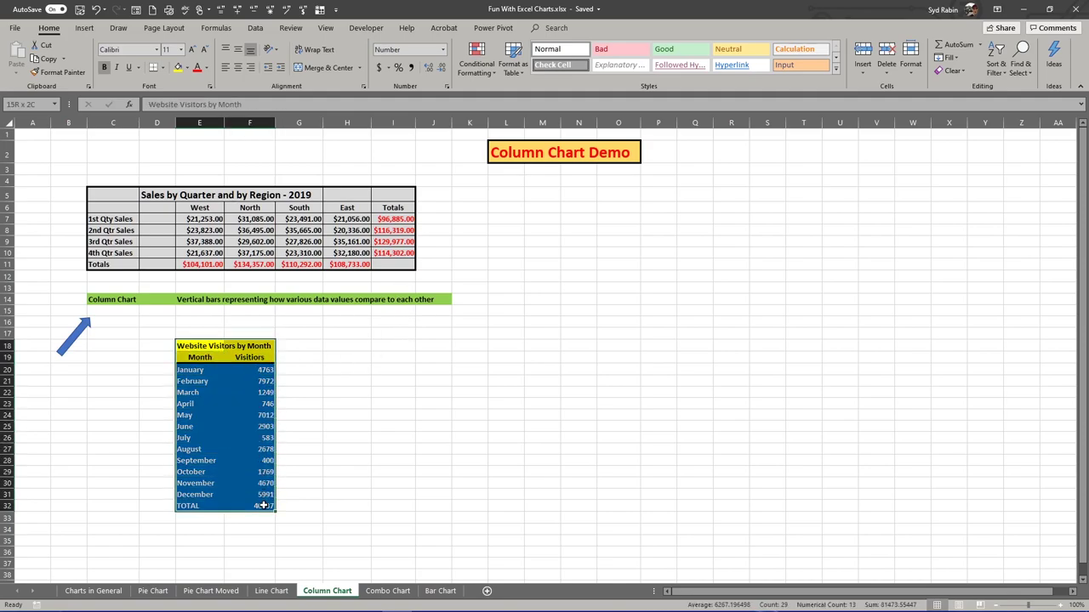
{"action": "left_click", "coordinate": [84, 28]}
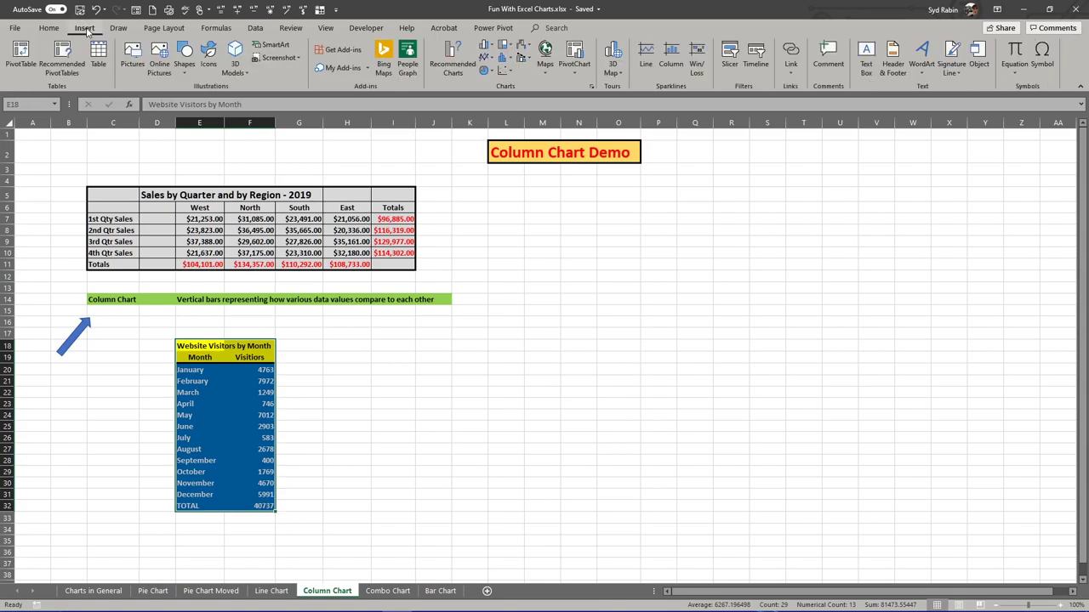
{"action": "left_click", "coordinate": [491, 47]}
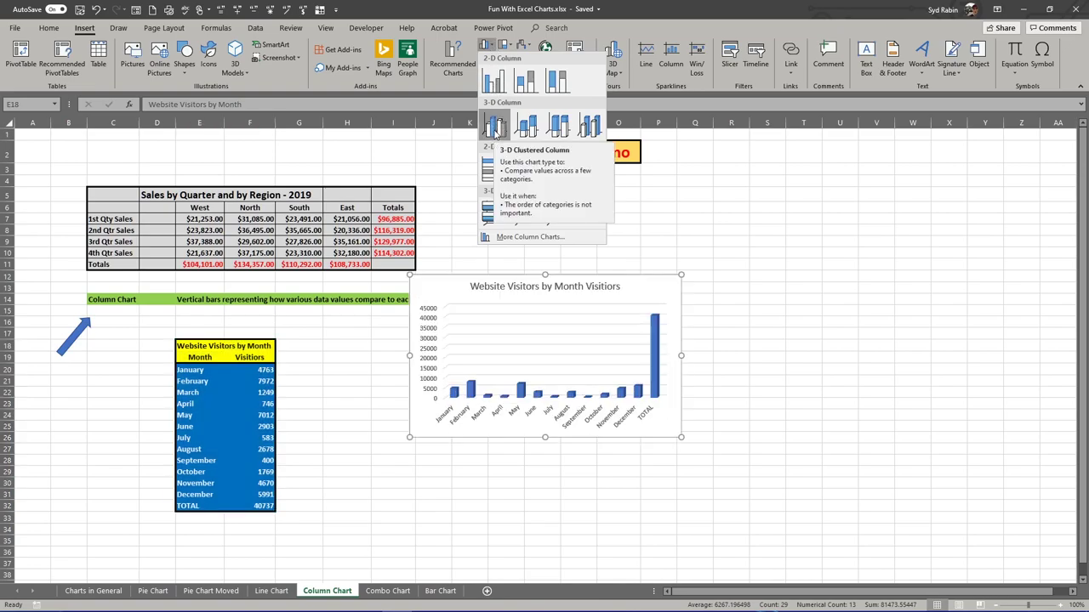
{"action": "left_click", "coordinate": [494, 128]}
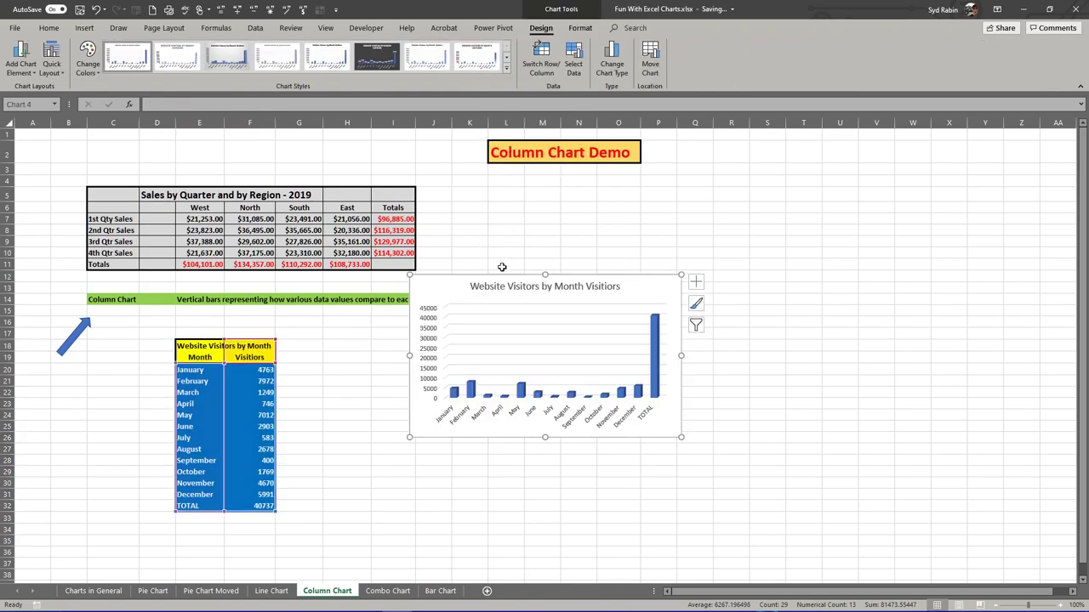
{"action": "left_click_drag", "start_coordinate": [466, 291], "coordinate": [462, 355]}
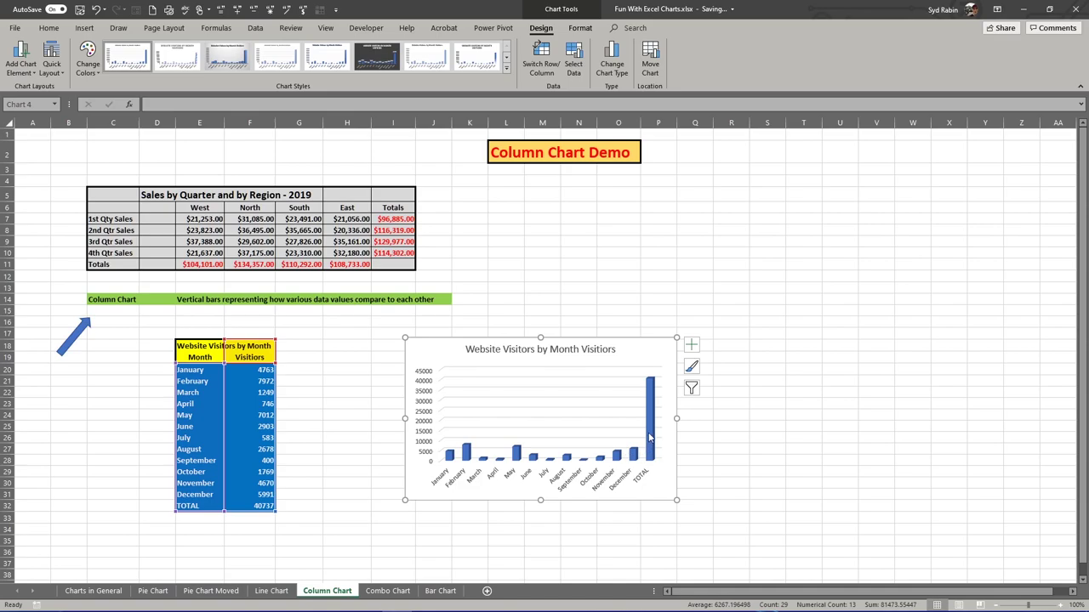
{"action": "mouse_move", "coordinate": [649, 437]}
{"action": "mouse_move", "coordinate": [650, 415]}
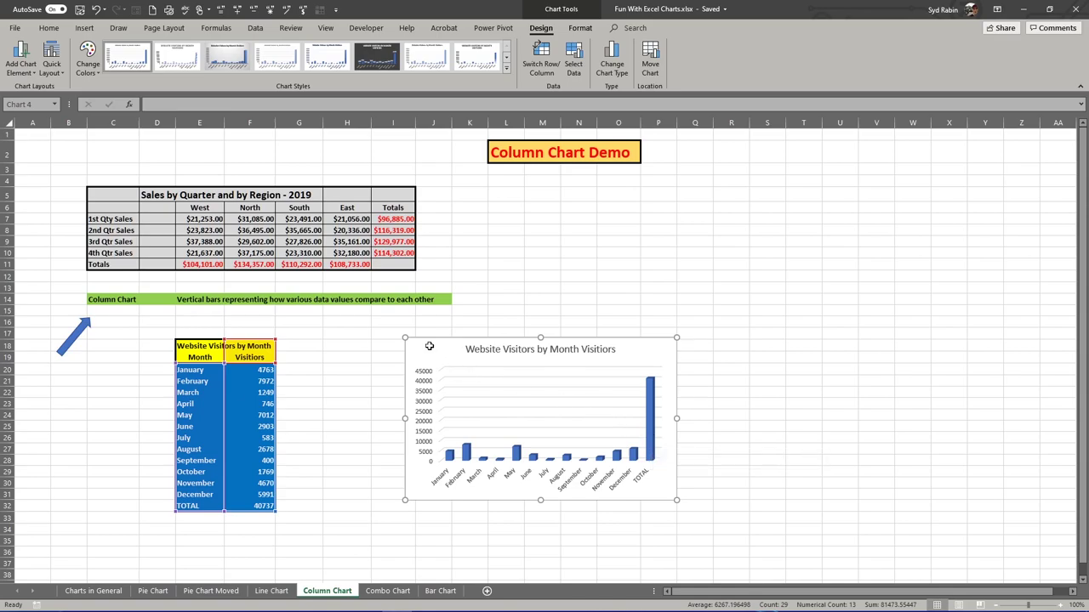
Replace the chart with a 3-D clustered column chart from E18:F31, leaving out the TOTAL row, and enlarge it.
{"action": "key", "text": "Delete"}
{"action": "left_click_drag", "start_coordinate": [188, 346], "coordinate": [251, 492]}
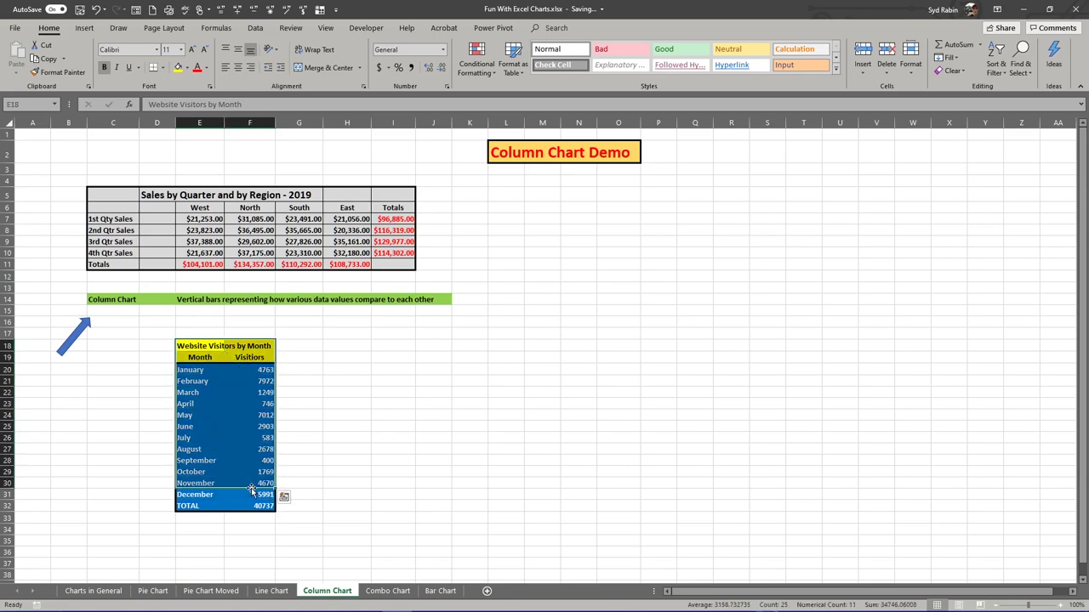
{"action": "left_click", "coordinate": [180, 346]}
{"action": "left_click_drag", "start_coordinate": [181, 345], "coordinate": [223, 507]}
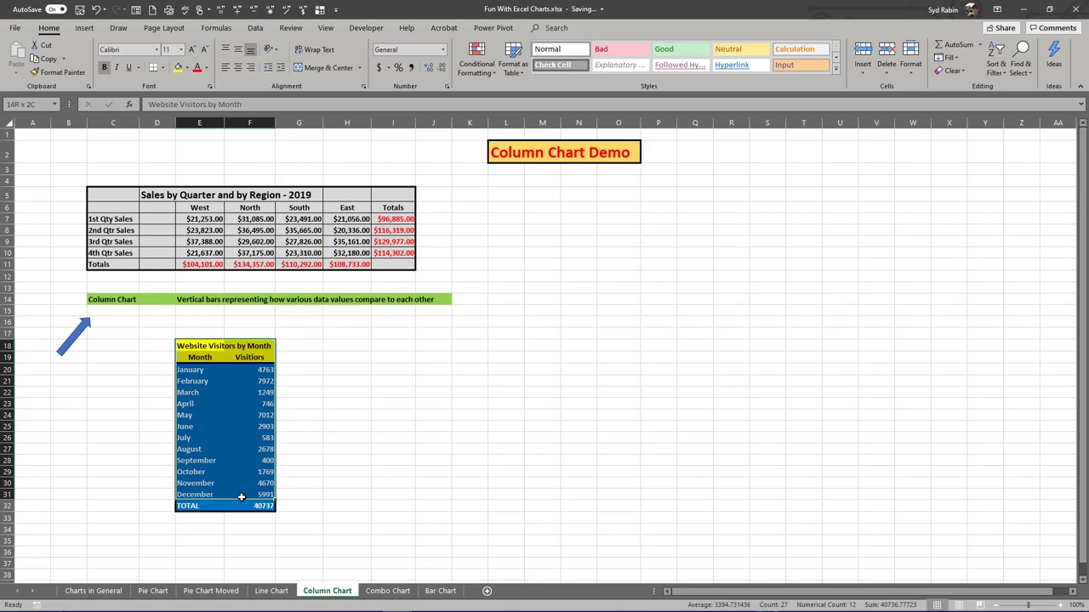
{"action": "left_click", "coordinate": [84, 27]}
{"action": "left_click", "coordinate": [489, 50]}
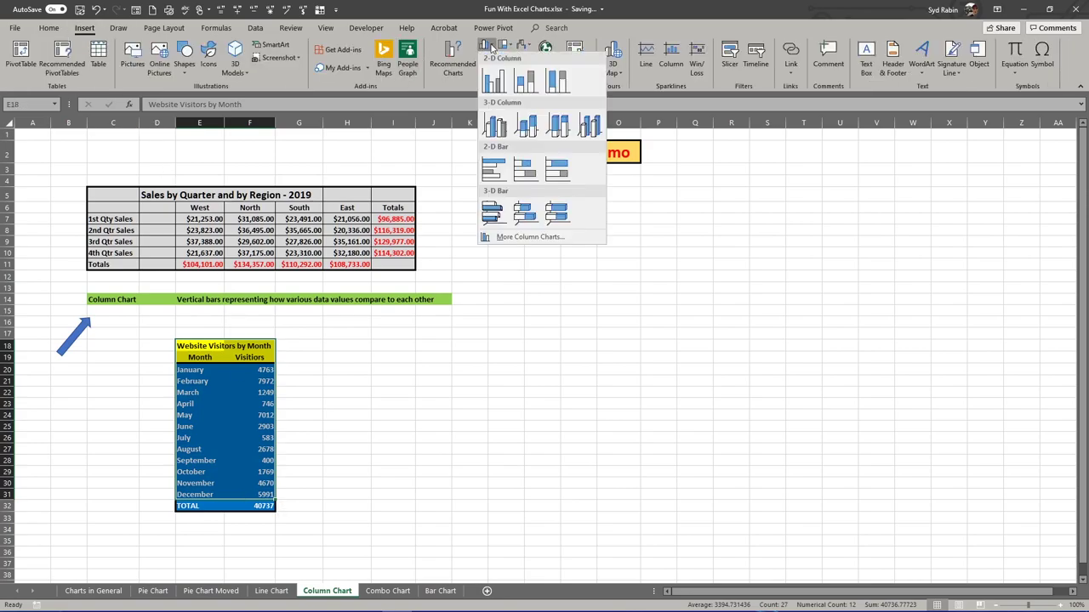
{"action": "left_click", "coordinate": [497, 119]}
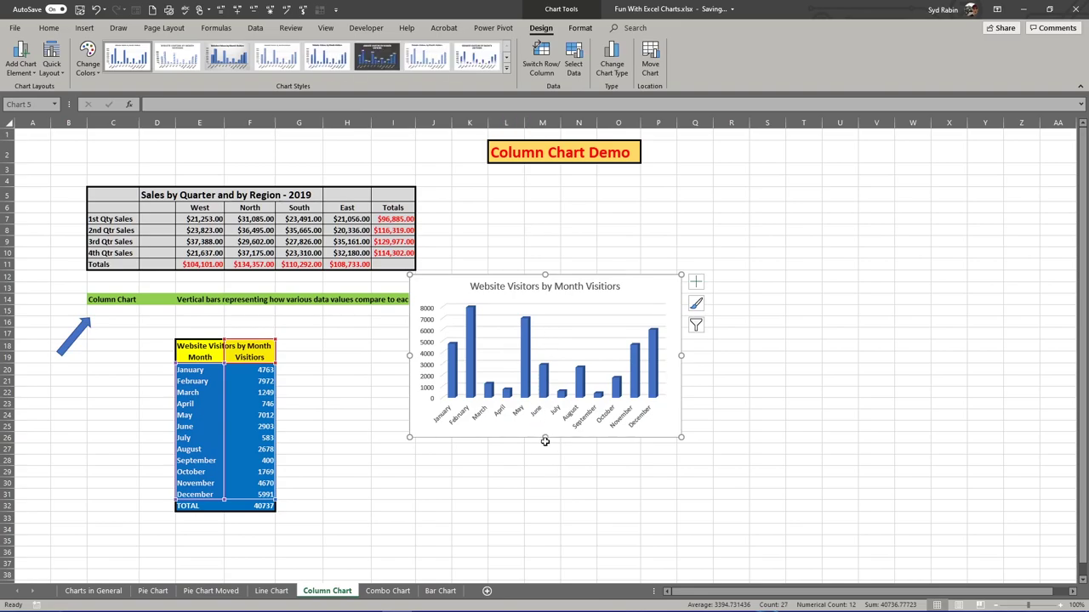
{"action": "left_click_drag", "start_coordinate": [545, 437], "coordinate": [544, 482]}
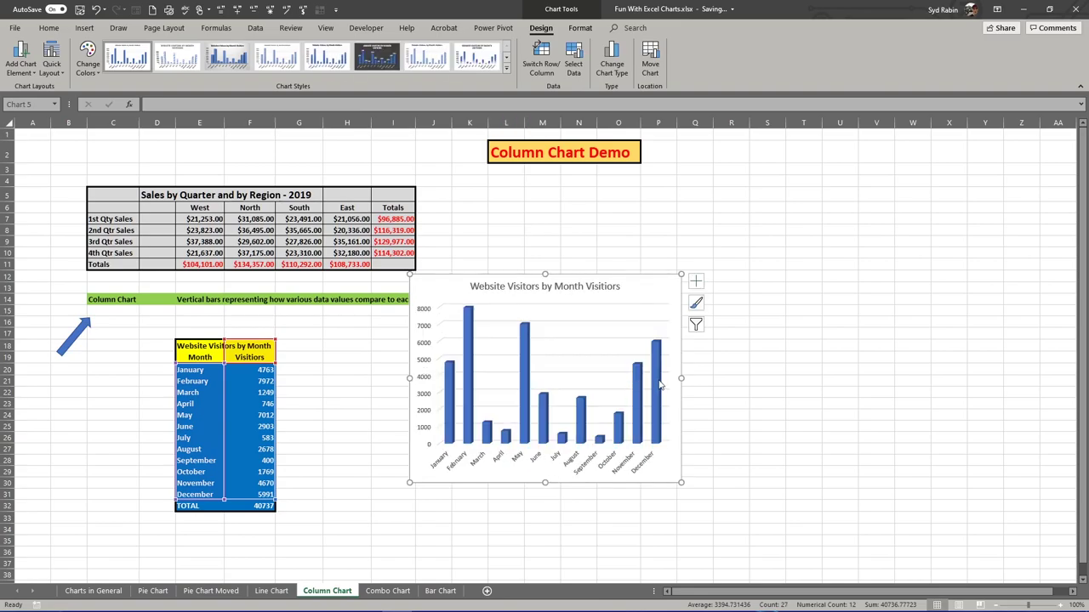
{"action": "left_click_drag", "start_coordinate": [678, 377], "coordinate": [713, 377]}
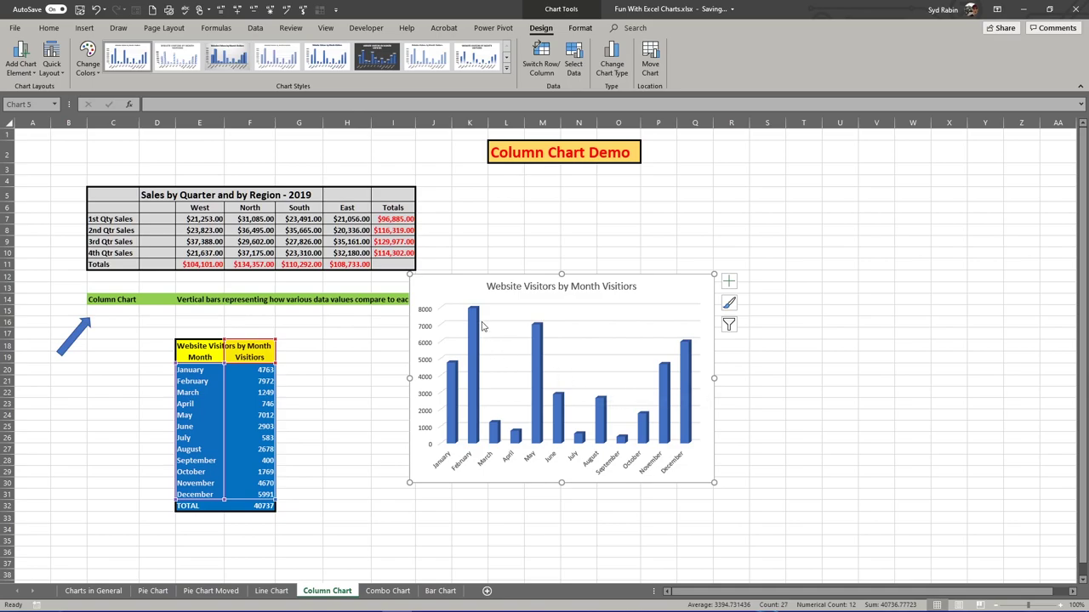
Preview the available column chart subtypes and change the website visitors chart to a 2-D Clustered Column chart.
{"action": "left_click", "coordinate": [530, 289]}
{"action": "left_click", "coordinate": [445, 293]}
{"action": "left_click", "coordinate": [611, 59]}
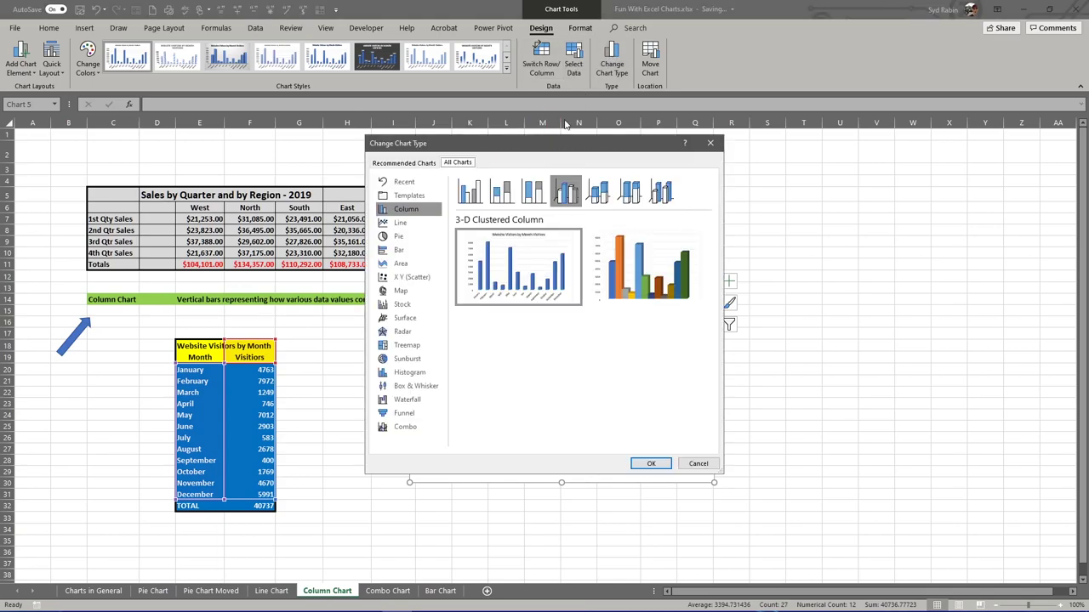
{"action": "left_click", "coordinate": [500, 194]}
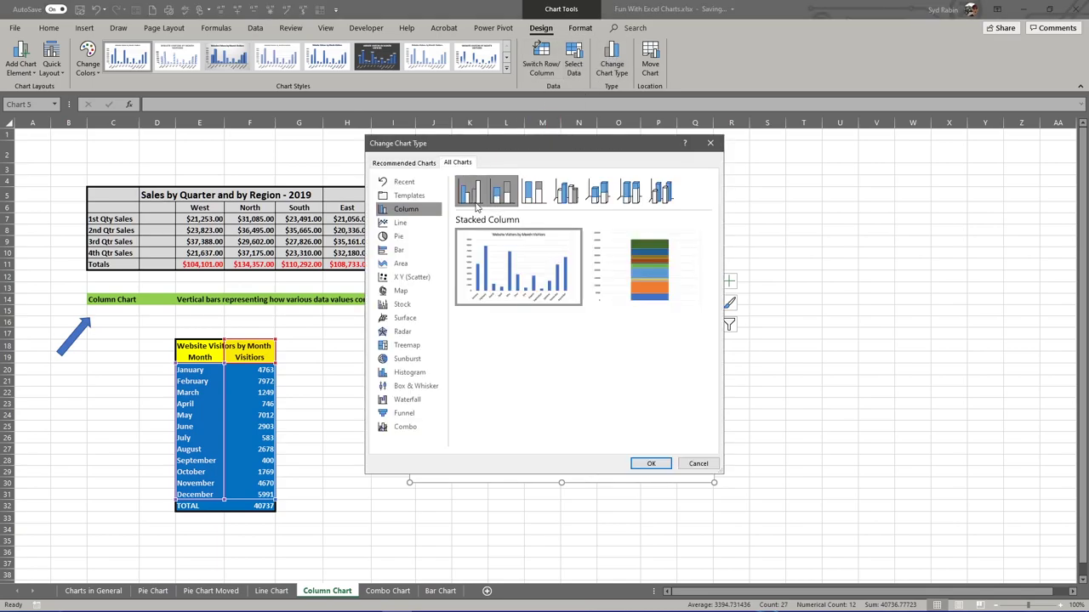
{"action": "left_click", "coordinate": [473, 202]}
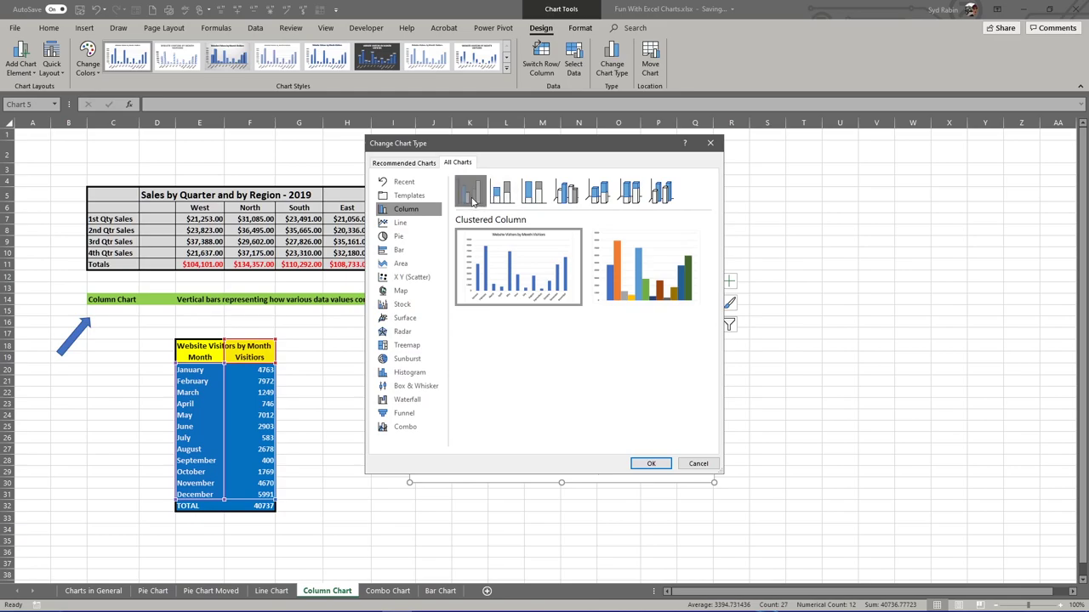
{"action": "left_click", "coordinate": [499, 198]}
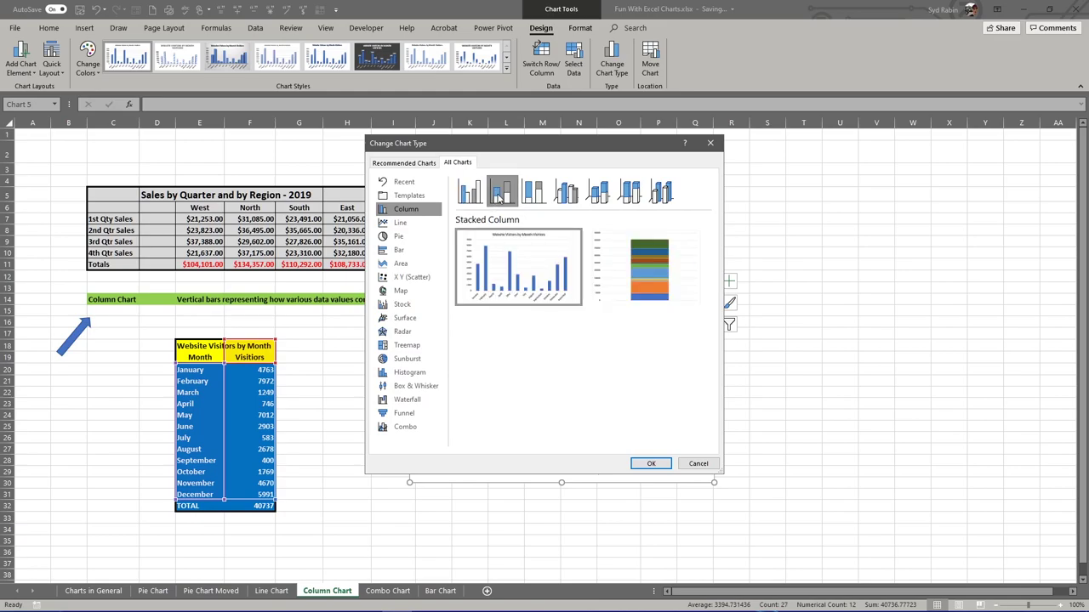
{"action": "left_click", "coordinate": [542, 198]}
{"action": "left_click", "coordinate": [569, 197]}
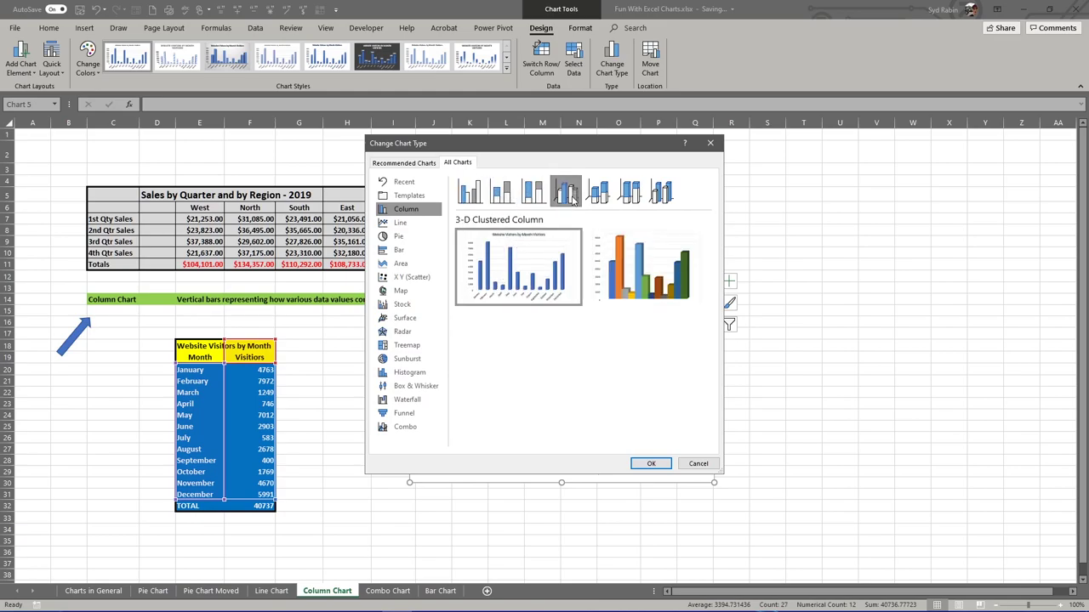
{"action": "left_click", "coordinate": [598, 196]}
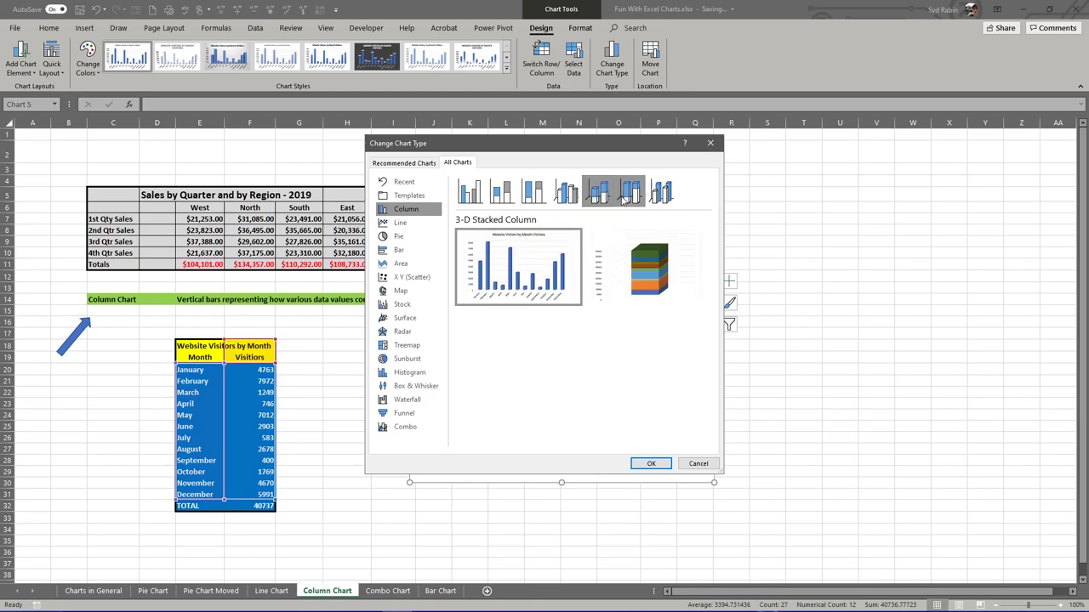
{"action": "left_click", "coordinate": [630, 197]}
{"action": "left_click", "coordinate": [661, 196]}
{"action": "left_click", "coordinate": [470, 194]}
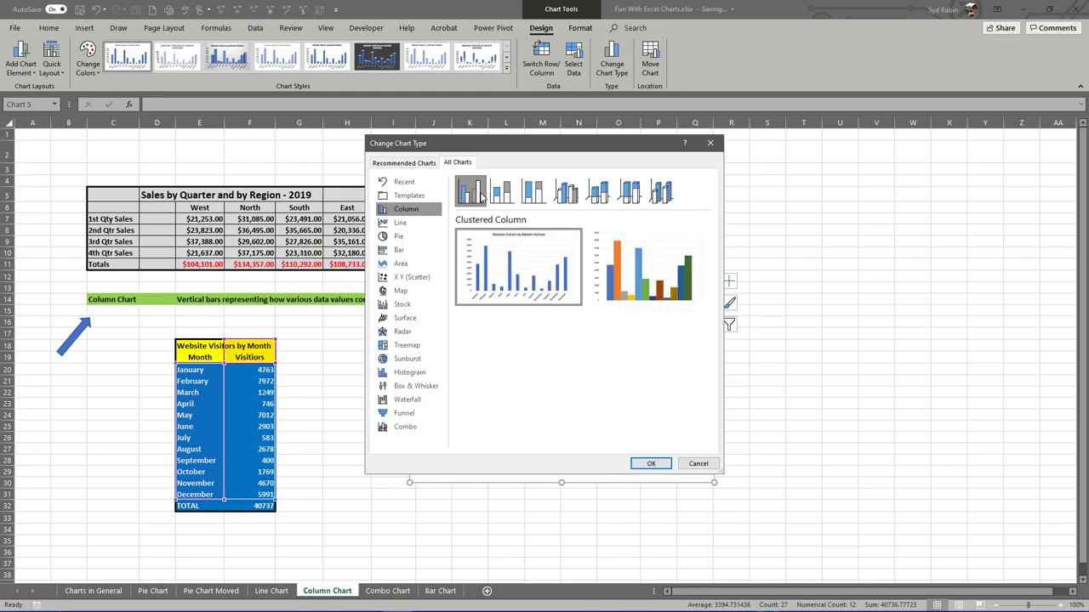
{"action": "left_click", "coordinate": [502, 194]}
{"action": "left_click", "coordinate": [536, 196]}
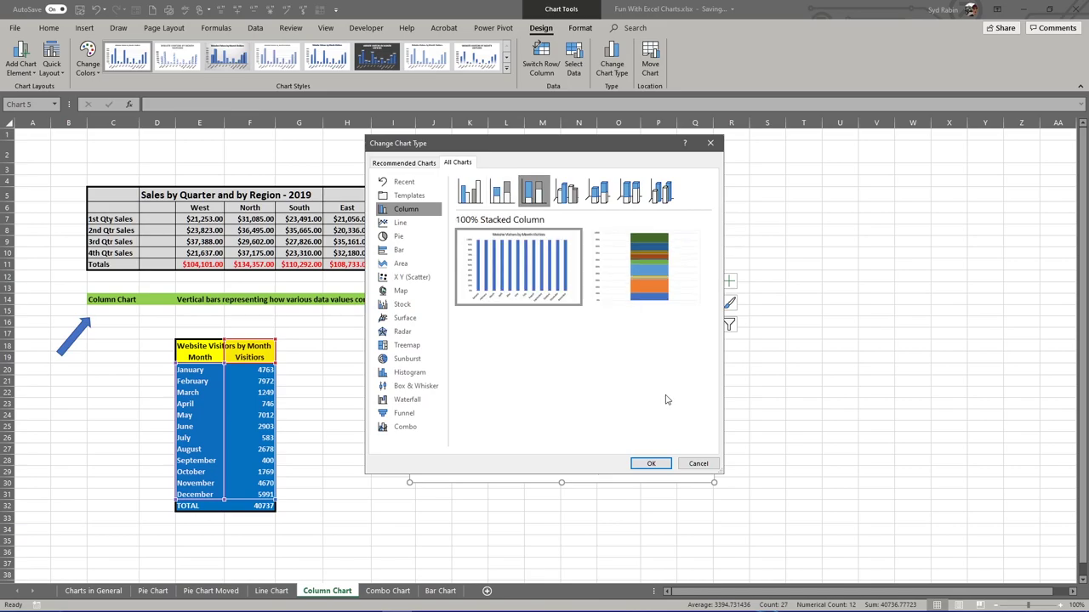
{"action": "left_click", "coordinate": [473, 194]}
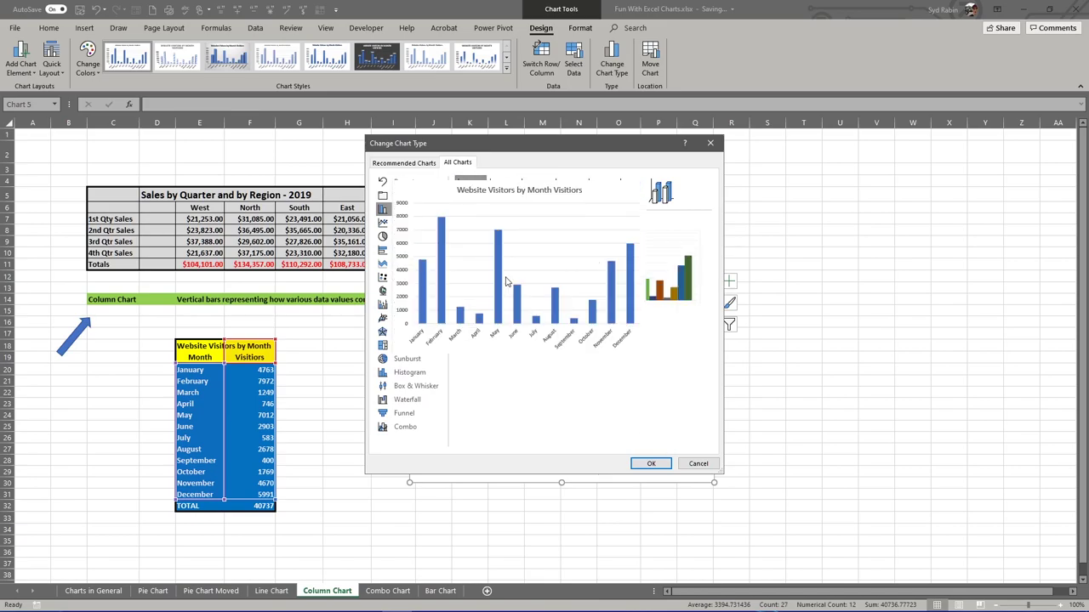
{"action": "left_click", "coordinate": [649, 464]}
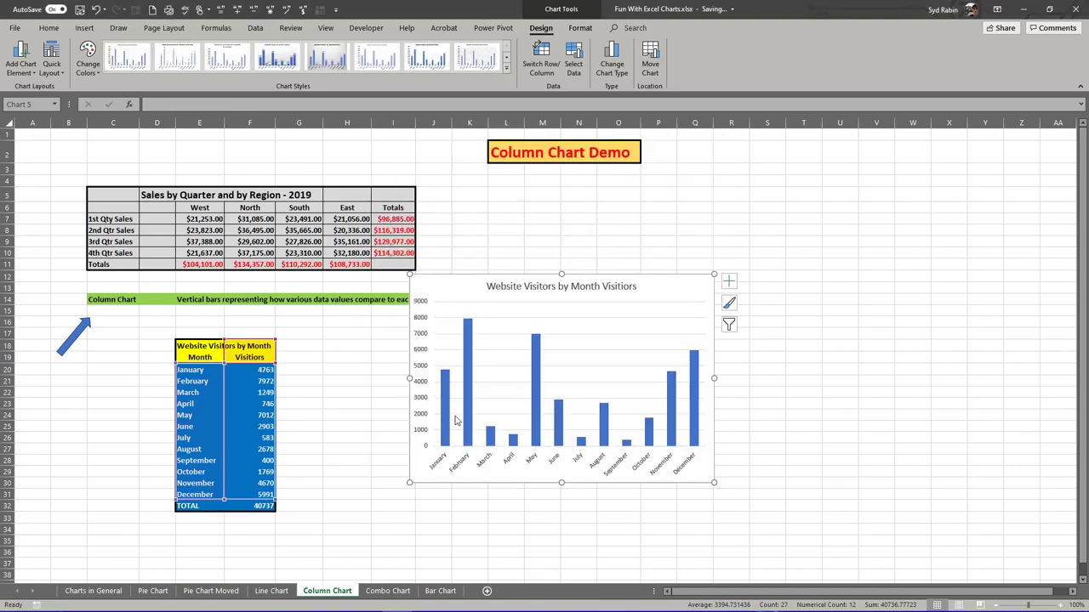
Move the website visitors column chart beside its table, clear of the green description row, and delete it from the sheet.
{"action": "left_click_drag", "start_coordinate": [469, 292], "coordinate": [493, 351]}
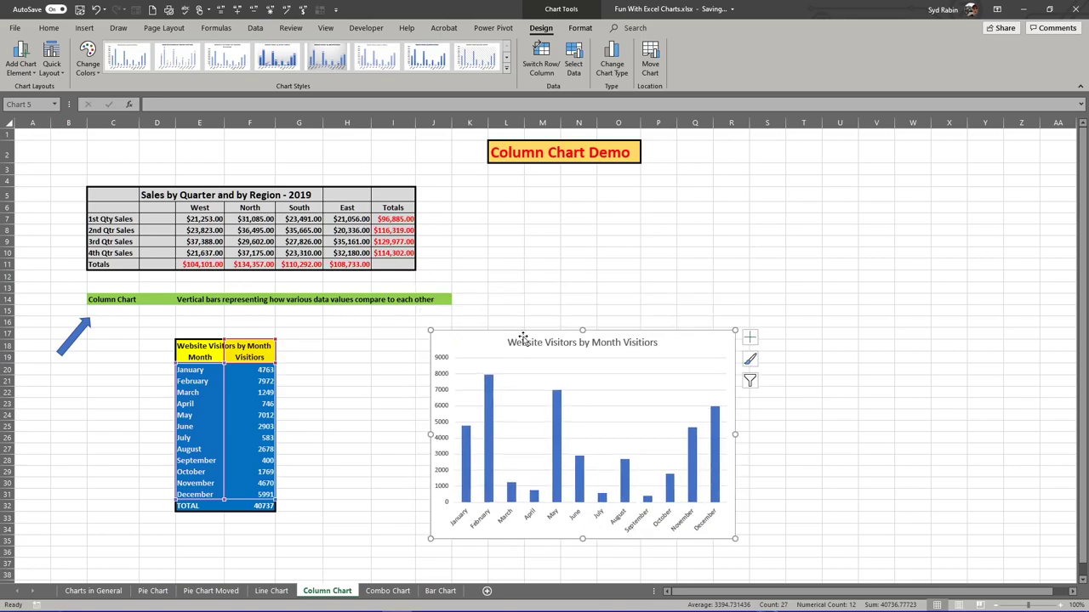
{"action": "left_click", "coordinate": [578, 28]}
{"action": "left_click", "coordinate": [541, 28]}
{"action": "key", "text": "Delete"}
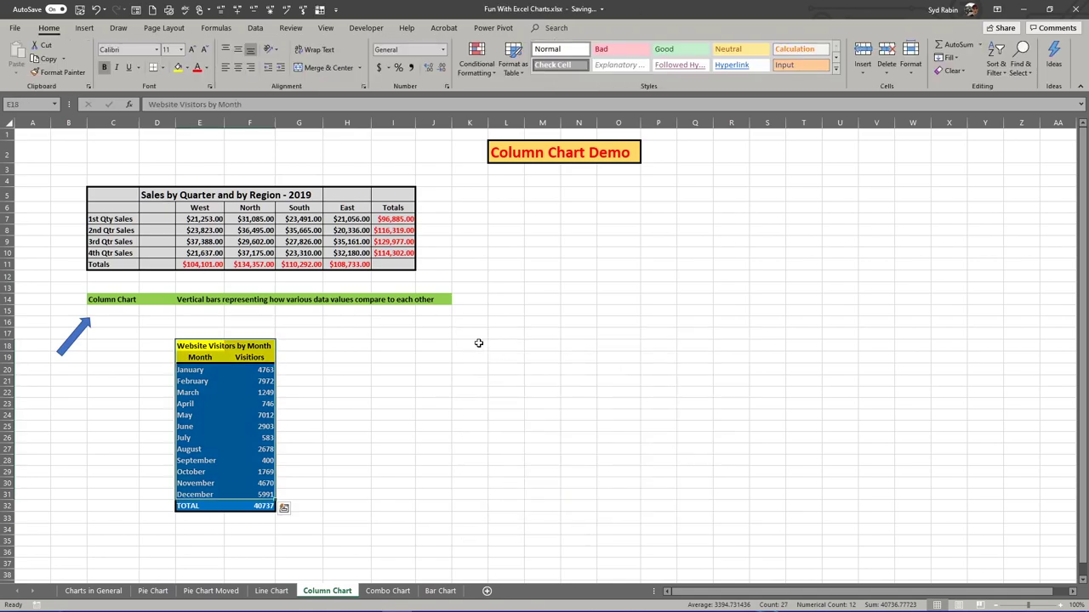
{"action": "left_click", "coordinate": [359, 349]}
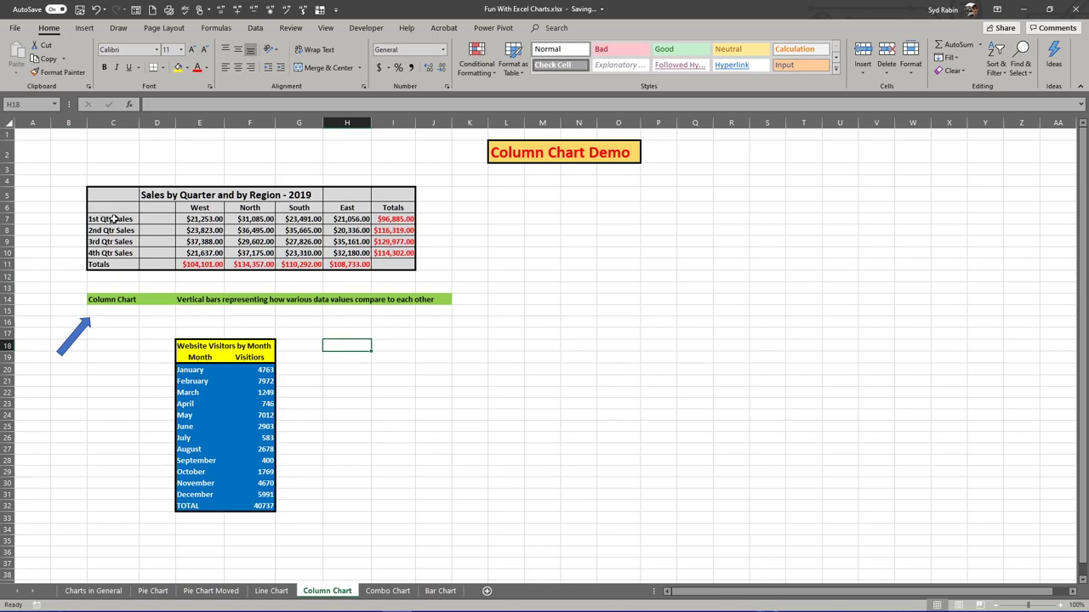
Highlight the quarter labels in C7:C10 and the quarterly sales figures of the West, North and South regions in turn.
{"action": "left_click_drag", "start_coordinate": [98, 220], "coordinate": [103, 249]}
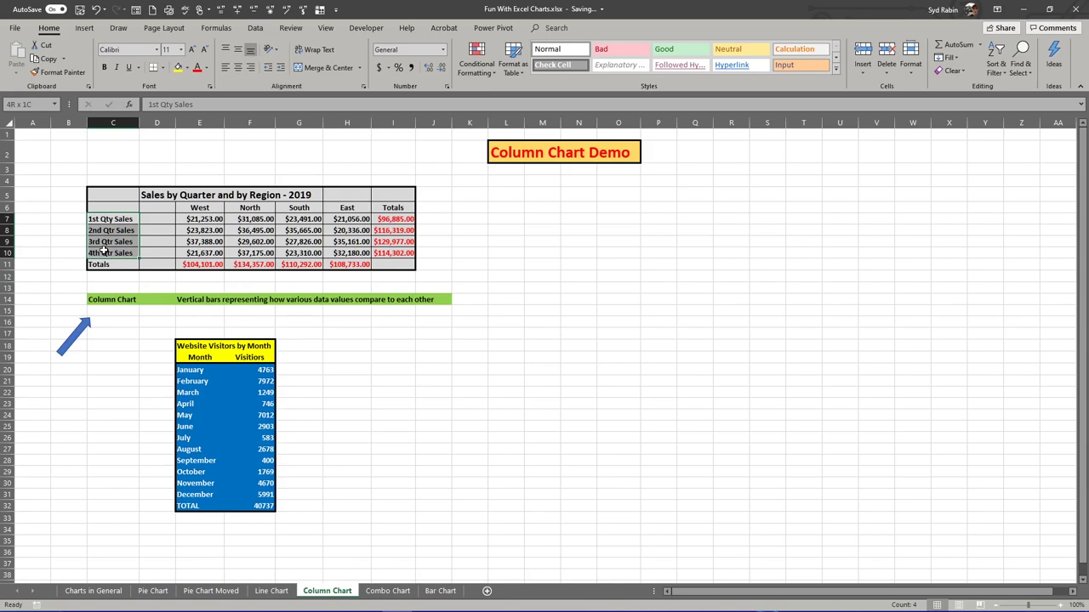
{"action": "left_click_drag", "start_coordinate": [104, 251], "coordinate": [104, 252]}
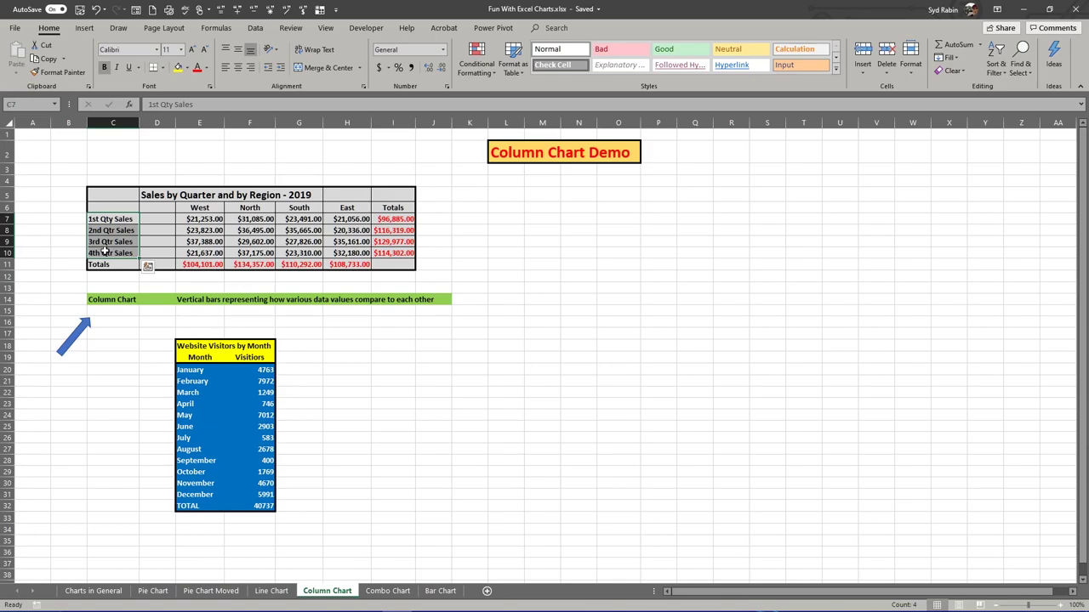
{"action": "left_click", "coordinate": [198, 219]}
{"action": "left_click_drag", "start_coordinate": [198, 218], "coordinate": [199, 253]}
{"action": "left_click_drag", "start_coordinate": [241, 218], "coordinate": [243, 255]}
{"action": "left_click_drag", "start_coordinate": [299, 218], "coordinate": [299, 249]}
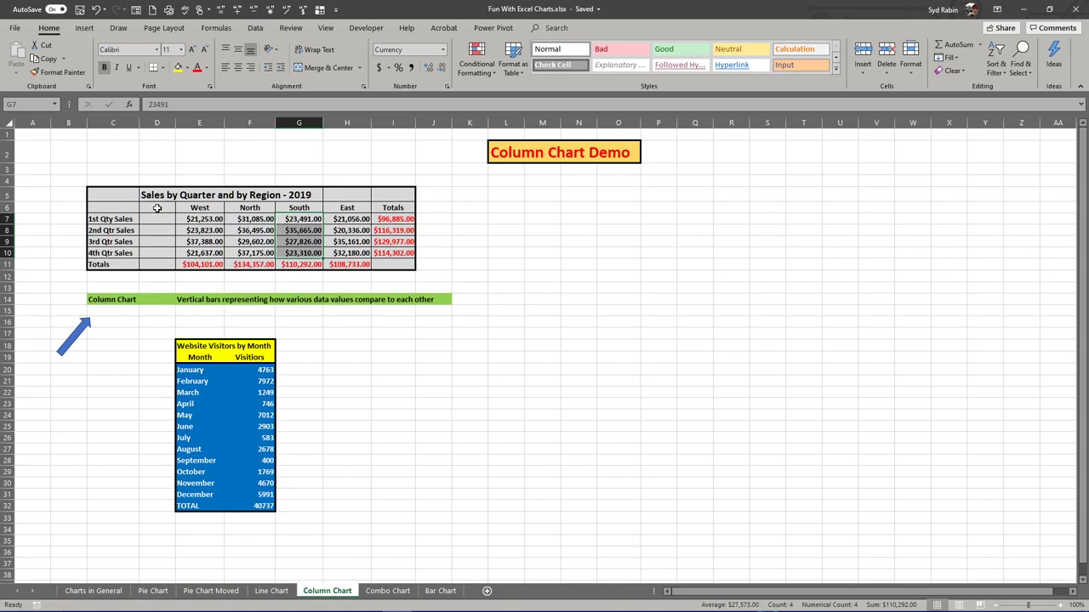
Insert a 3-D Stacked Column chart of quarterly sales by region from C5:H10, leaving out the totals.
{"action": "left_click_drag", "start_coordinate": [106, 195], "coordinate": [336, 253]}
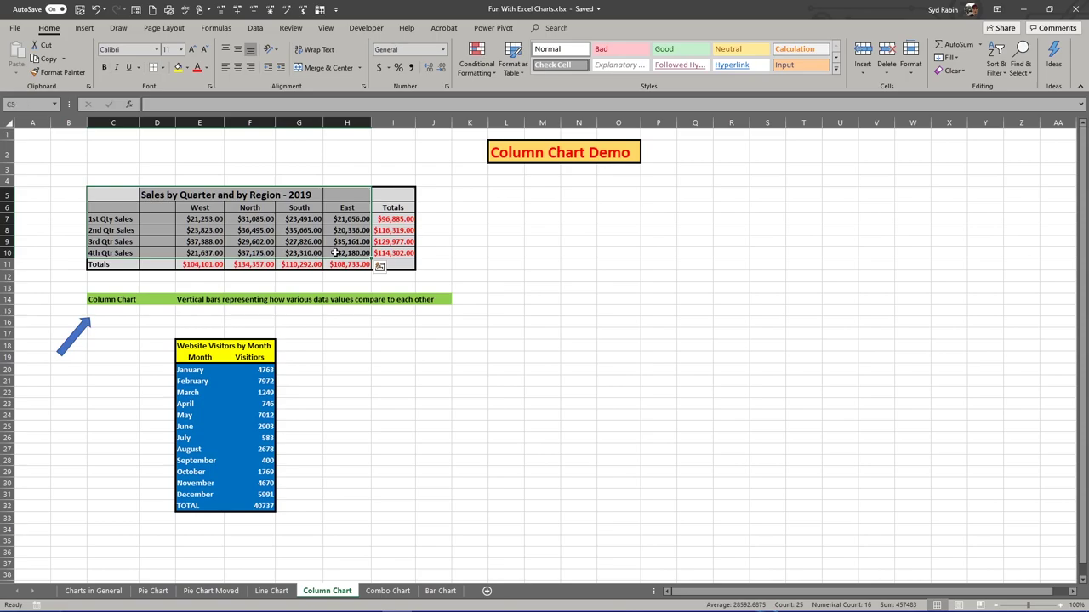
{"action": "left_click", "coordinate": [86, 28]}
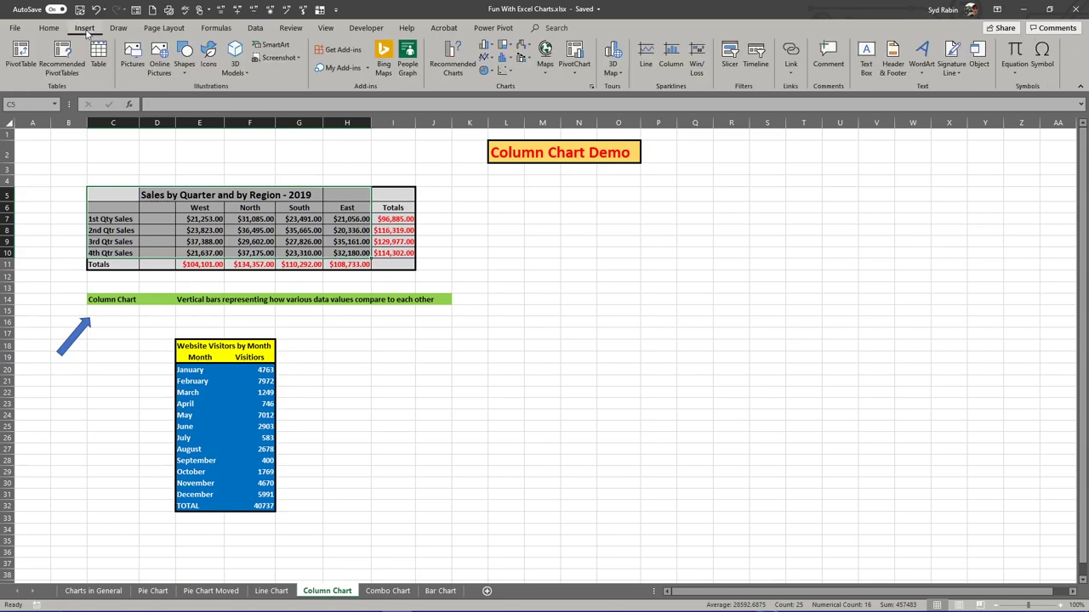
{"action": "left_click", "coordinate": [487, 45]}
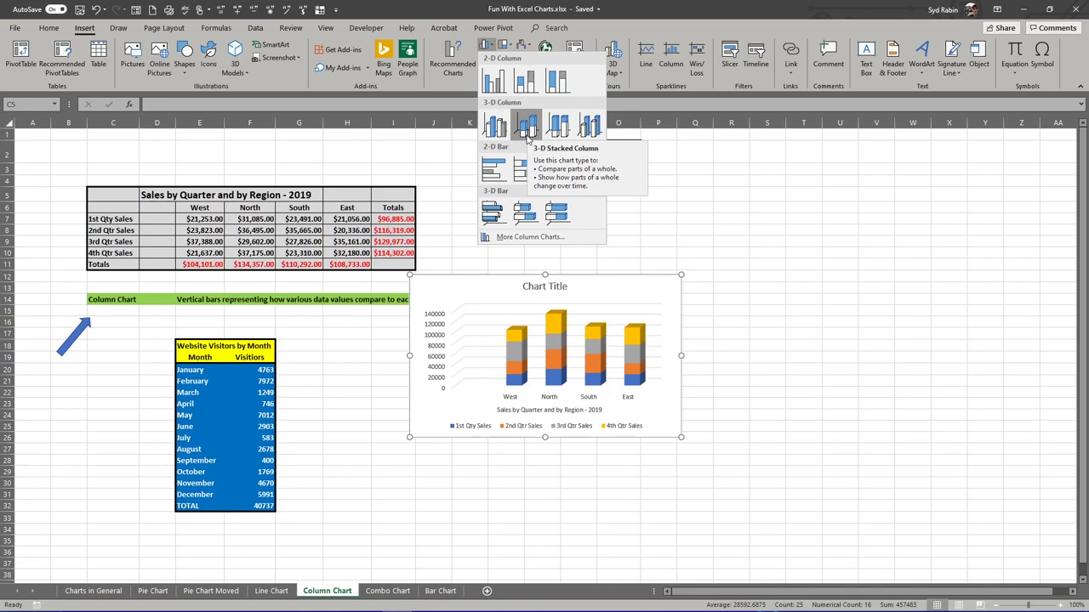
{"action": "left_click", "coordinate": [528, 127]}
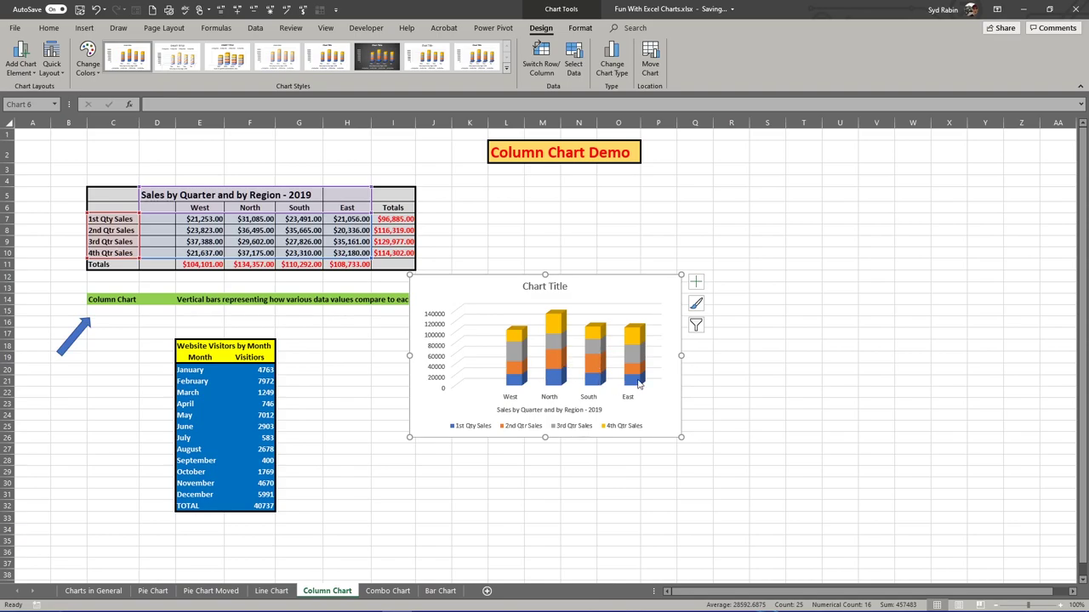
Change the regional sales chart to a 100% Stacked Column chart with the regions as categories and the quarters as series.
{"action": "mouse_move", "coordinate": [514, 341]}
{"action": "left_click", "coordinate": [614, 75]}
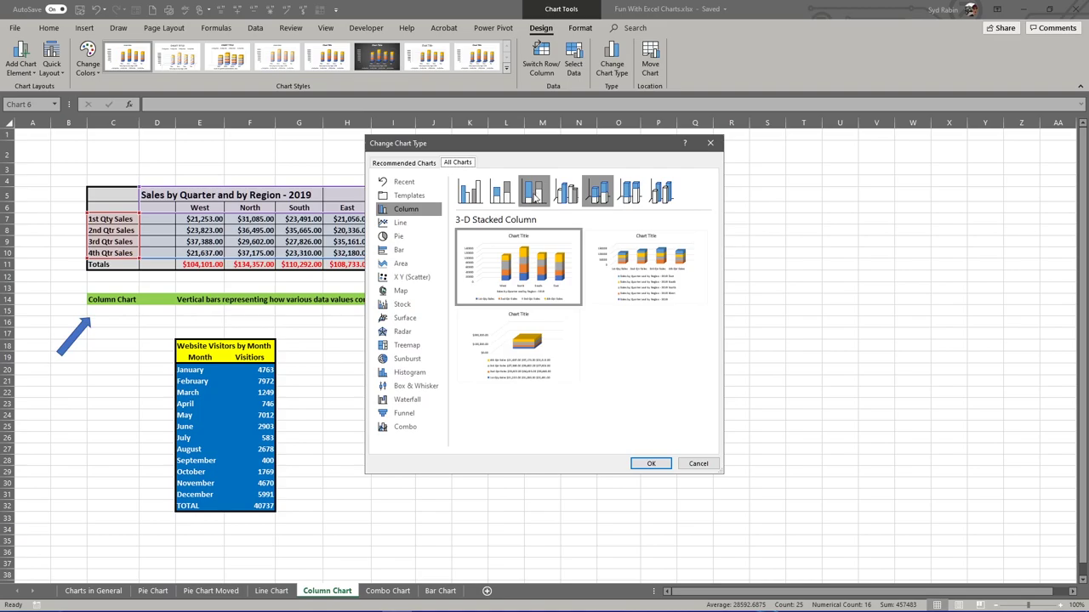
{"action": "left_click", "coordinate": [534, 194]}
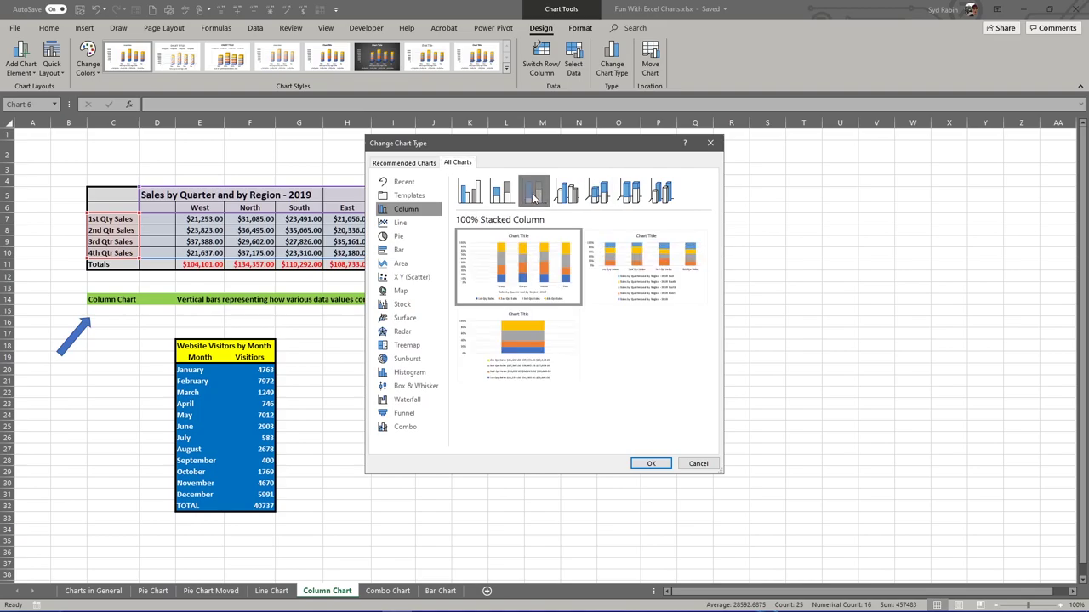
{"action": "left_click", "coordinate": [641, 468]}
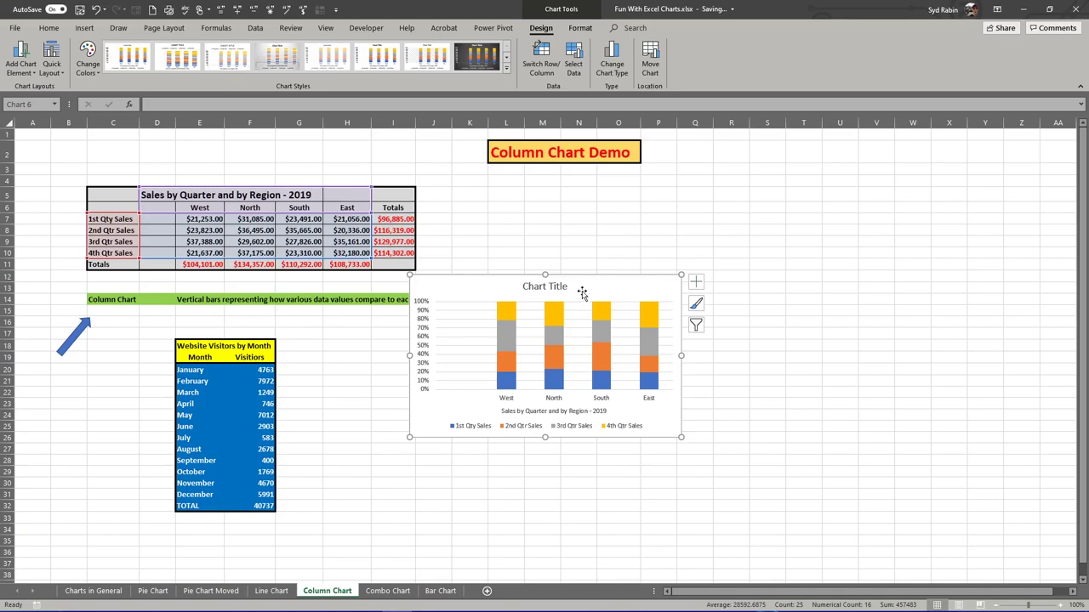
Change the regional sales chart to a 3-D Column chart with the regions as categories and the quarters as series.
{"action": "left_click", "coordinate": [612, 66]}
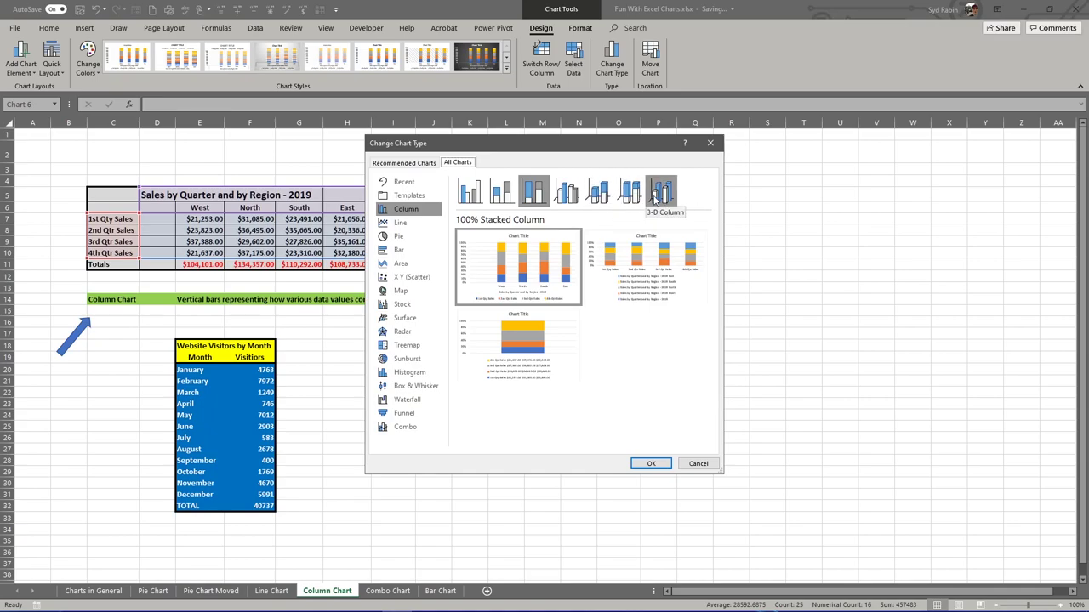
{"action": "left_click", "coordinate": [657, 196]}
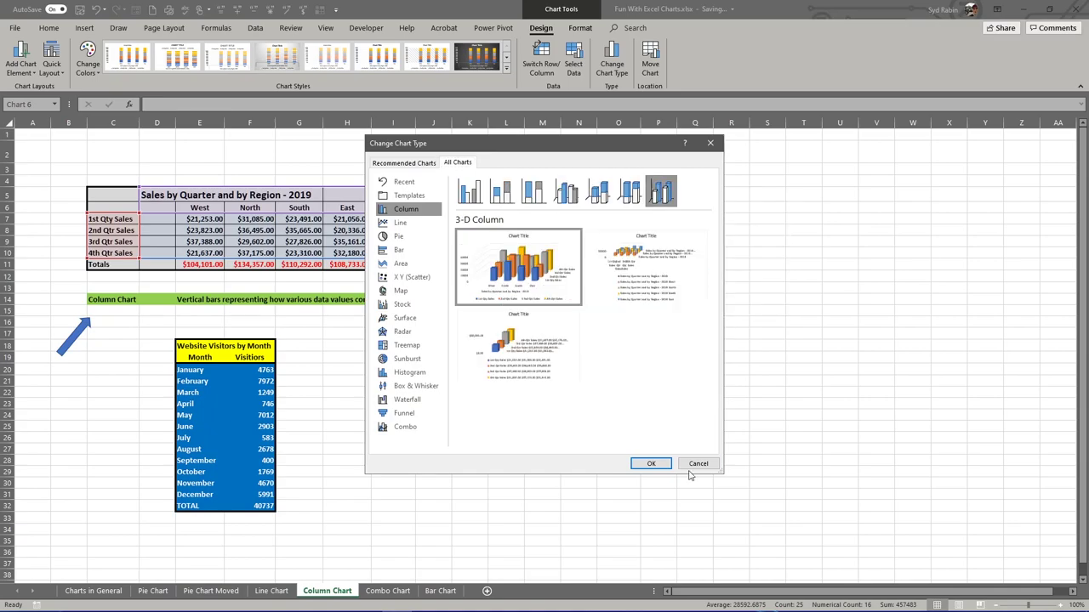
{"action": "left_click", "coordinate": [645, 464]}
Enlarge the 3-D column chart from its lower corner so it reaches about column S and row 33.
{"action": "left_click_drag", "start_coordinate": [680, 439], "coordinate": [829, 542]}
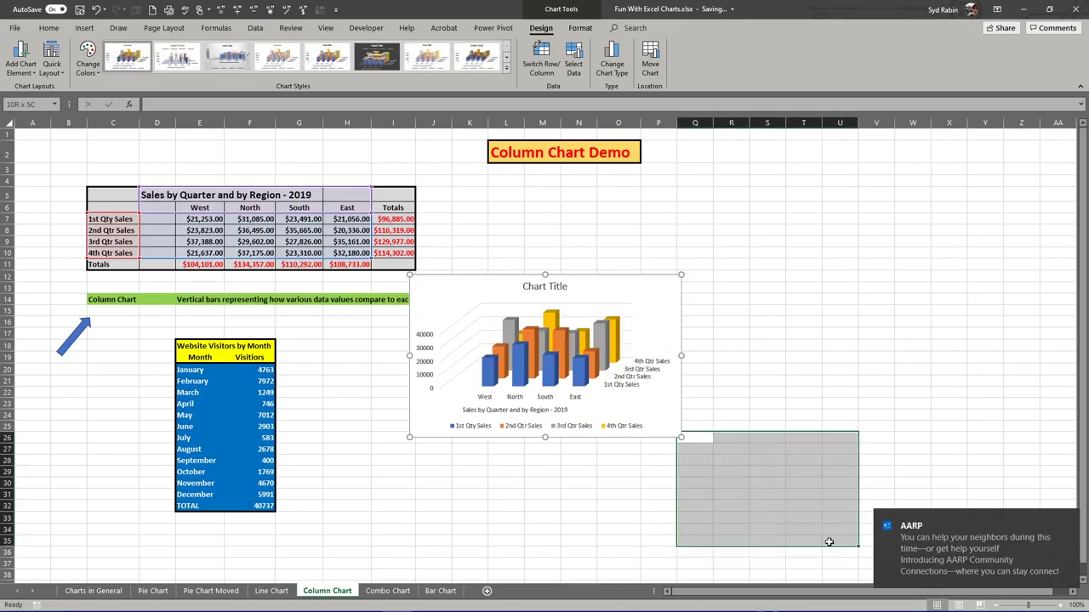
{"action": "left_click", "coordinate": [681, 437]}
{"action": "left_click_drag", "start_coordinate": [682, 437], "coordinate": [826, 527]}
{"action": "left_click", "coordinate": [1070, 521]}
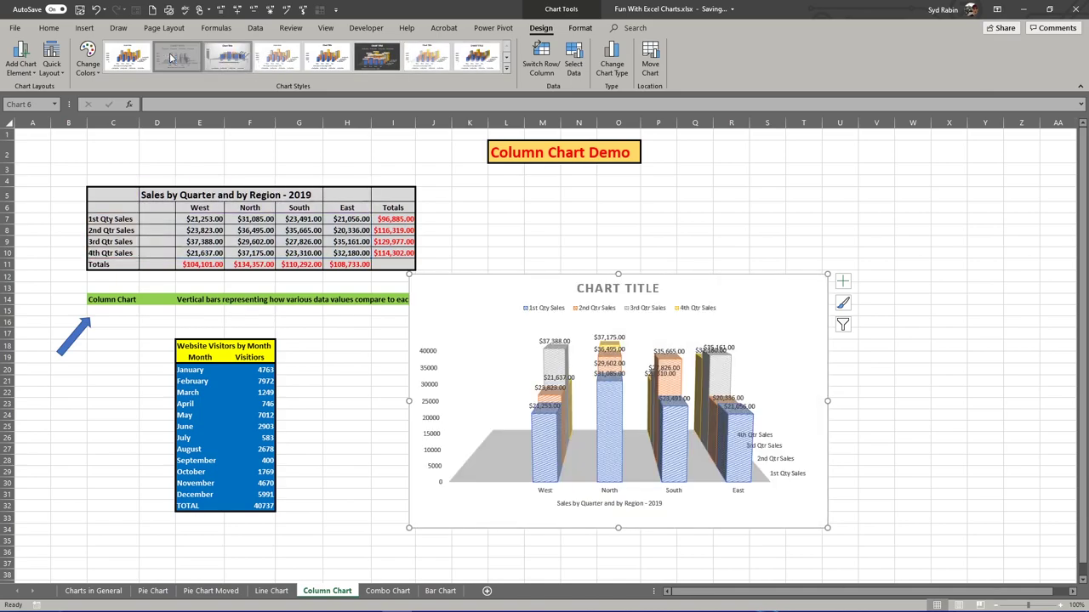
Recolor the 3-D column chart with the second colorful palette of blues and gray, and apply the sixth quick layout.
{"action": "left_click", "coordinate": [87, 59]}
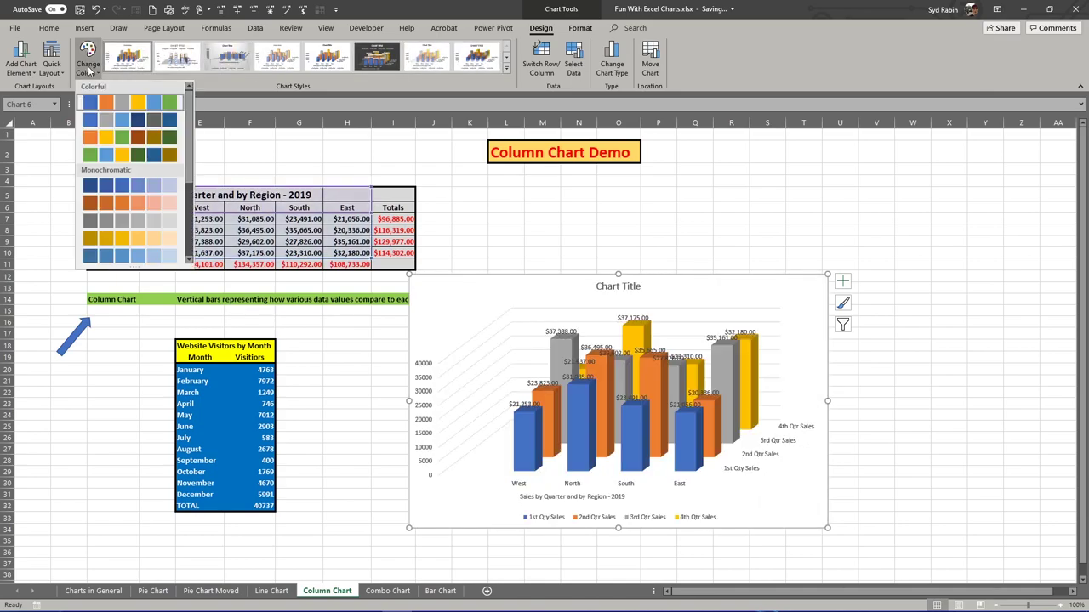
{"action": "left_click", "coordinate": [105, 120]}
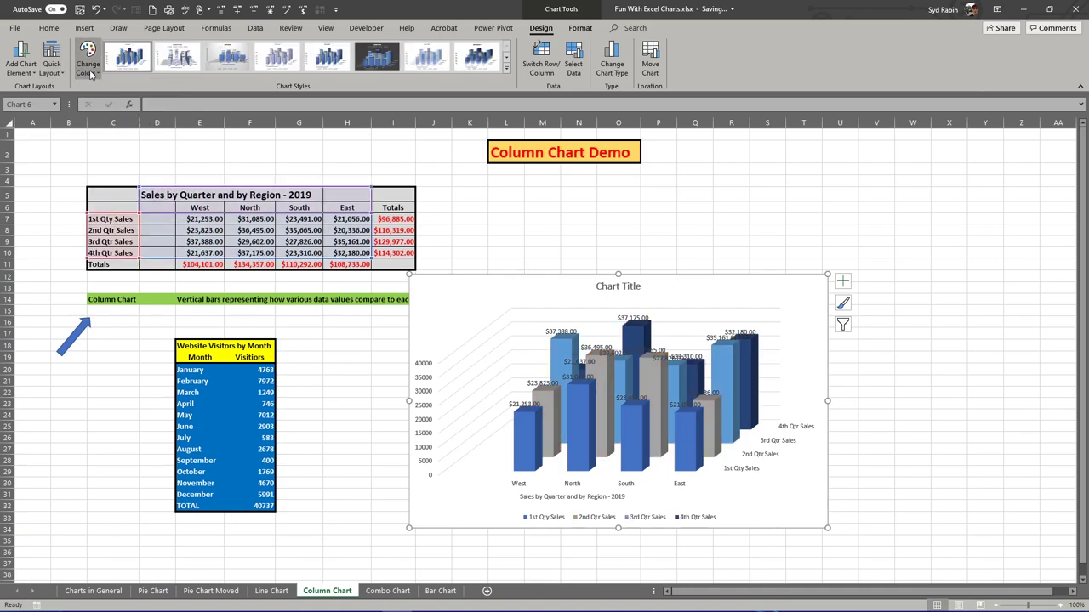
{"action": "left_click", "coordinate": [52, 66]}
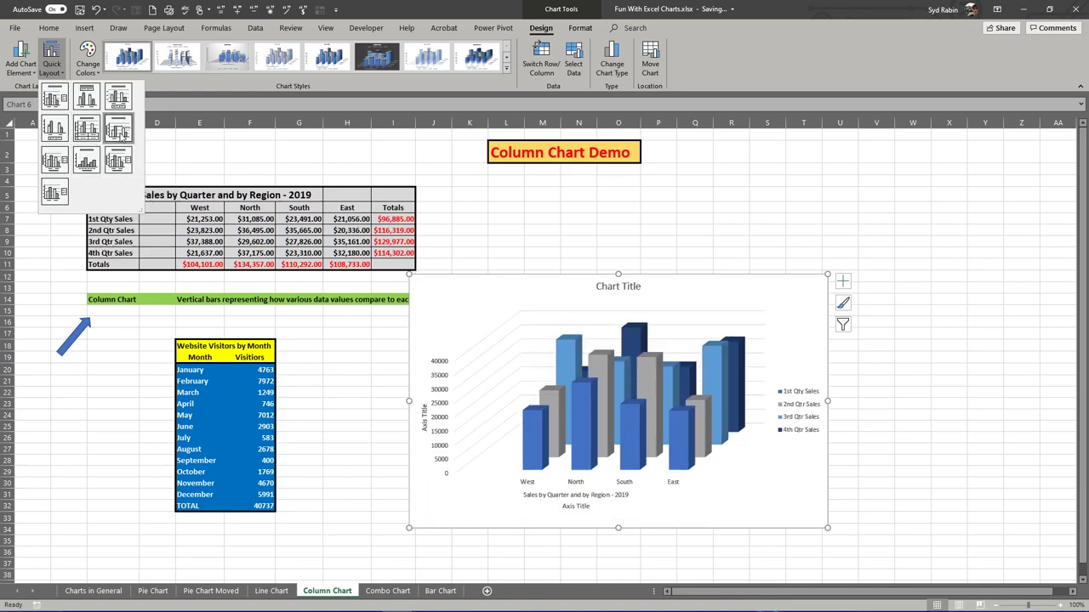
{"action": "left_click", "coordinate": [121, 134]}
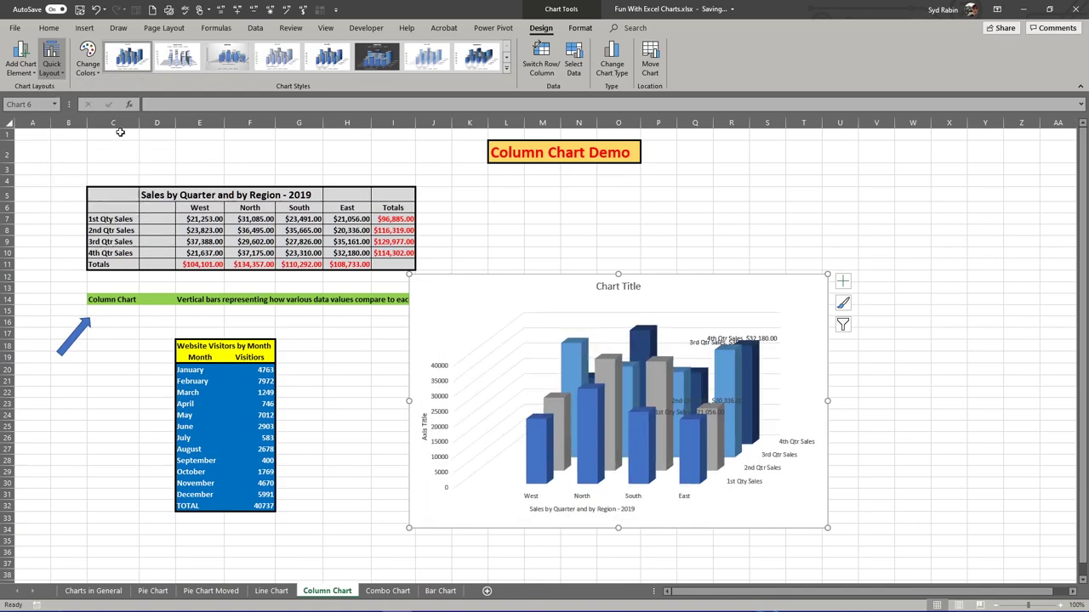
Preview Data Callout labels on the 3-D column chart without applying them.
{"action": "left_click", "coordinate": [20, 68]}
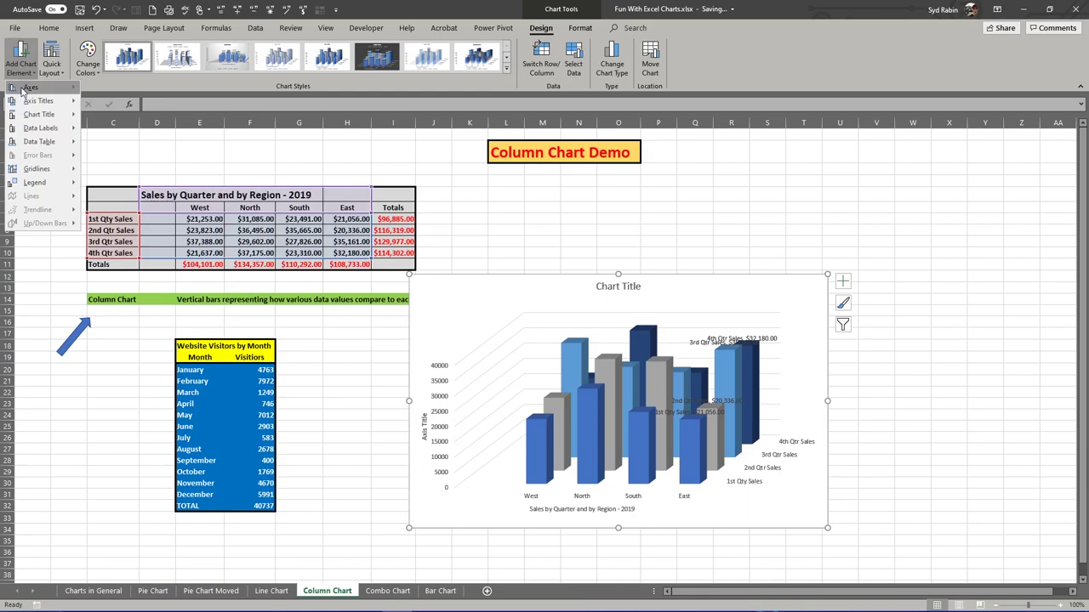
{"action": "mouse_move", "coordinate": [34, 116]}
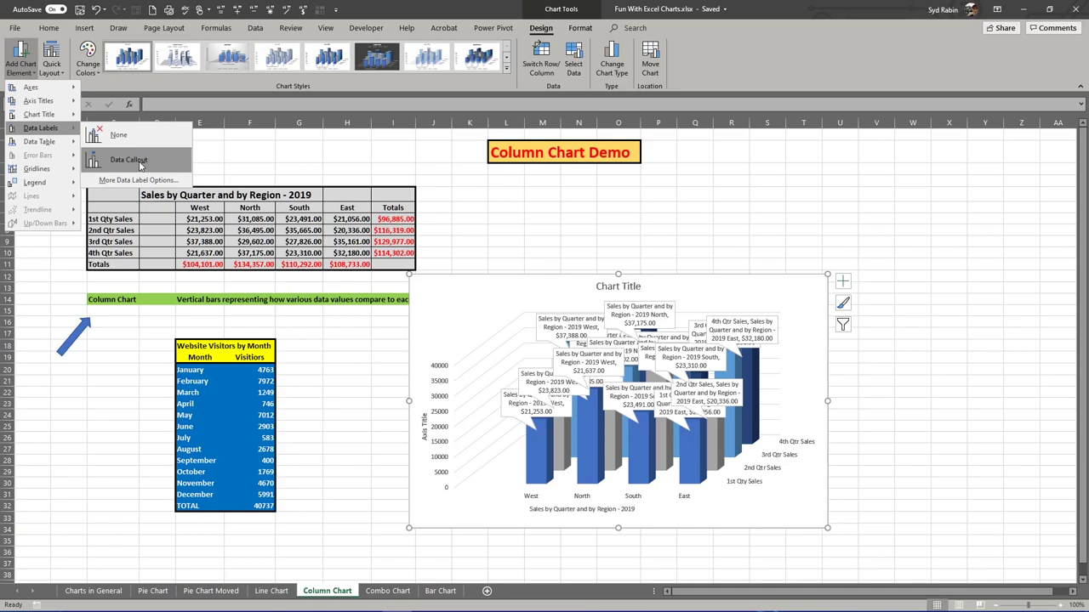
{"action": "key", "text": "Escape"}
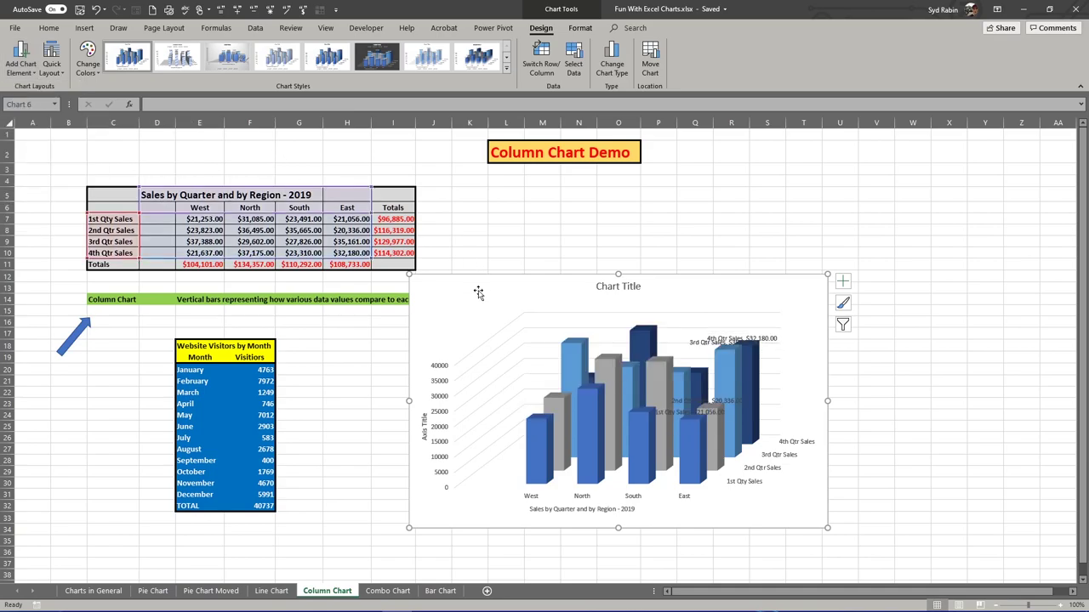
Move the 3-D column chart clear of the green description row and give its chart area a solid light orange fill.
{"action": "left_click_drag", "start_coordinate": [496, 293], "coordinate": [571, 288]}
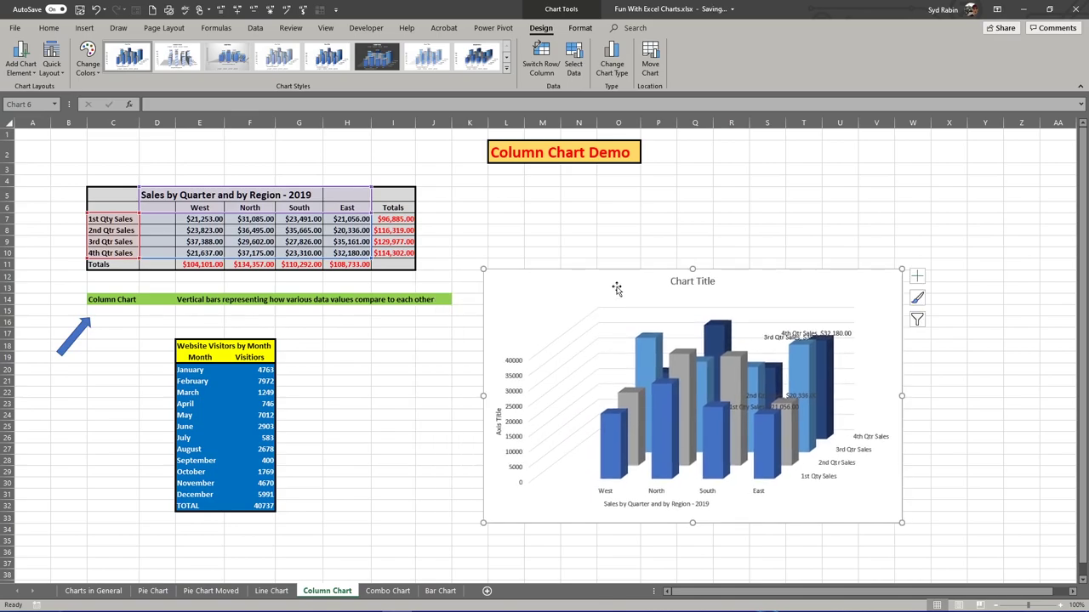
{"action": "double_click", "coordinate": [510, 296]}
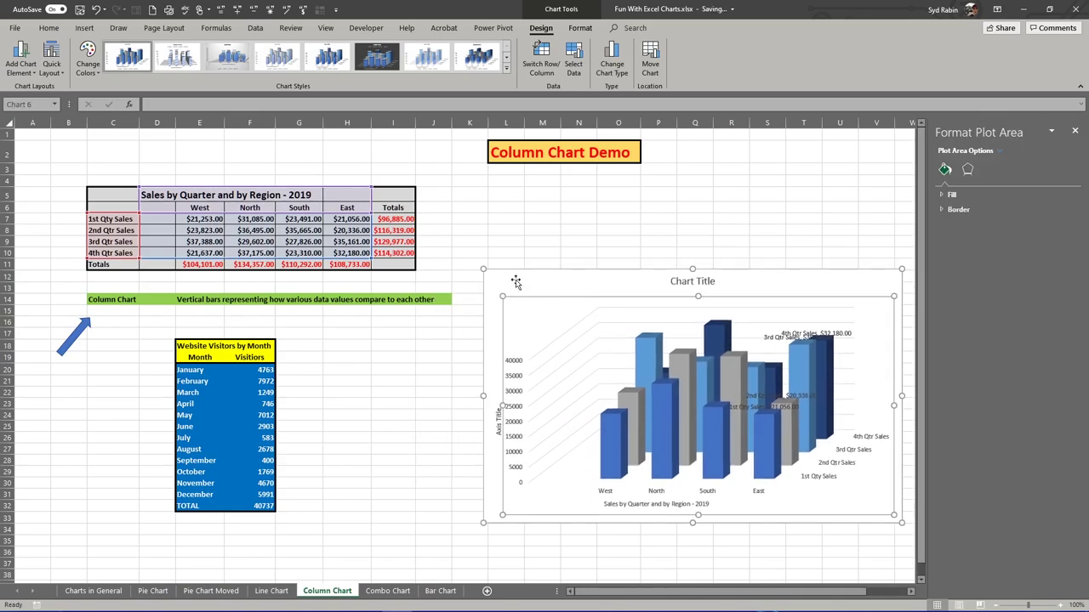
{"action": "left_click", "coordinate": [516, 282]}
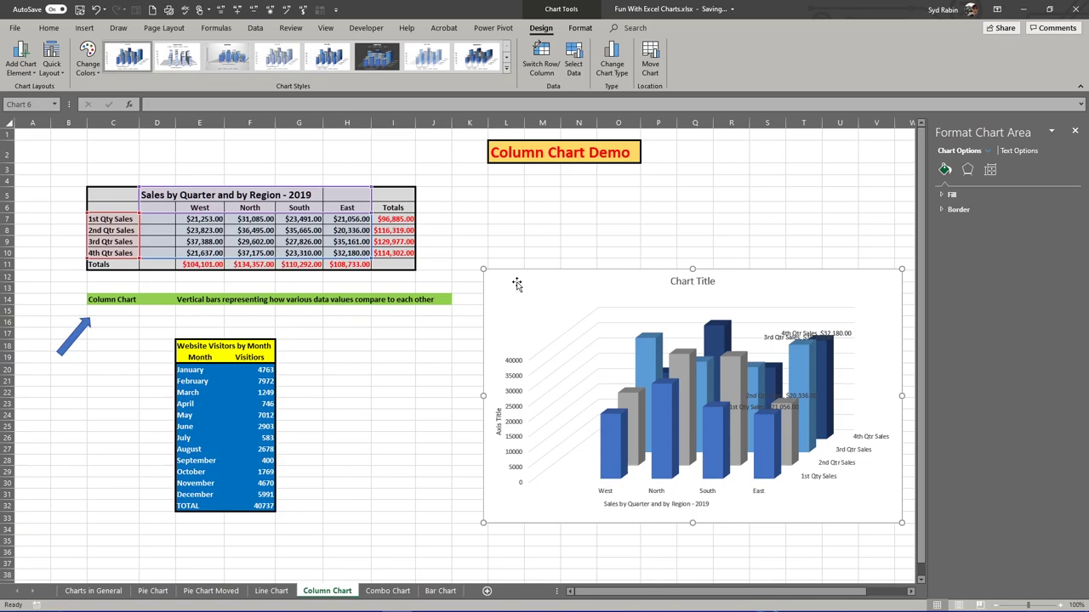
{"action": "left_click", "coordinate": [949, 195]}
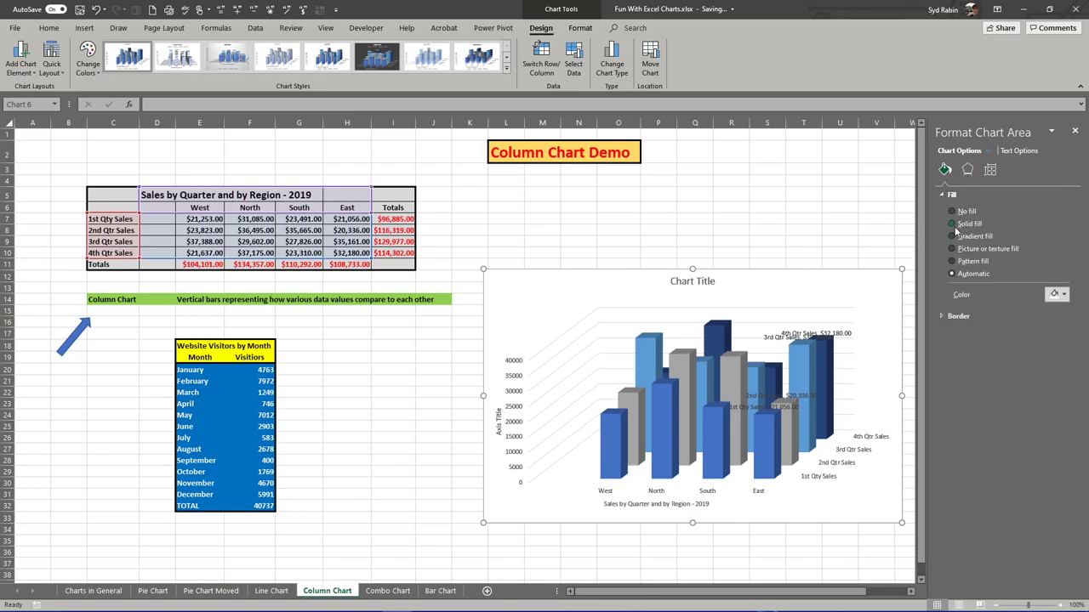
{"action": "left_click", "coordinate": [951, 224]}
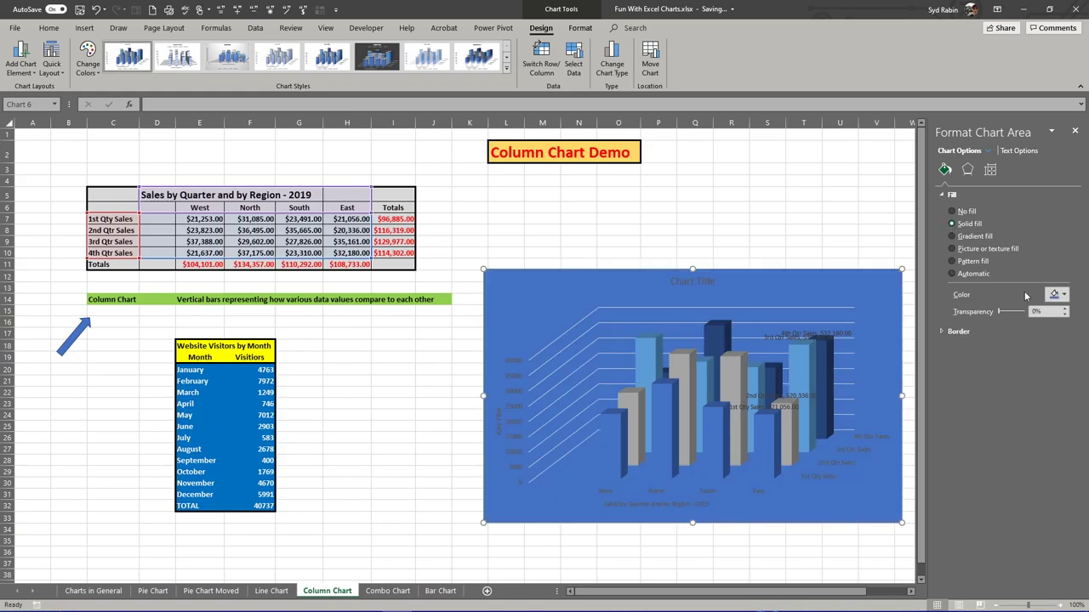
{"action": "left_click", "coordinate": [1058, 295]}
{"action": "left_click", "coordinate": [1045, 336]}
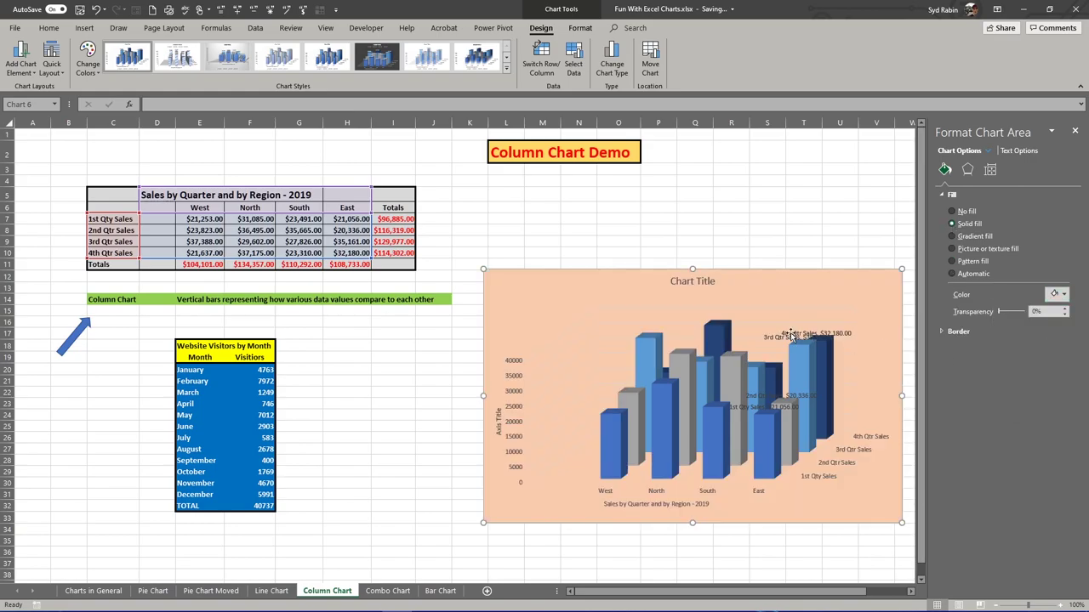
Examine the formatting options for the 3-D column chart's title, vertical axis title and plot area.
{"action": "left_click", "coordinate": [680, 281]}
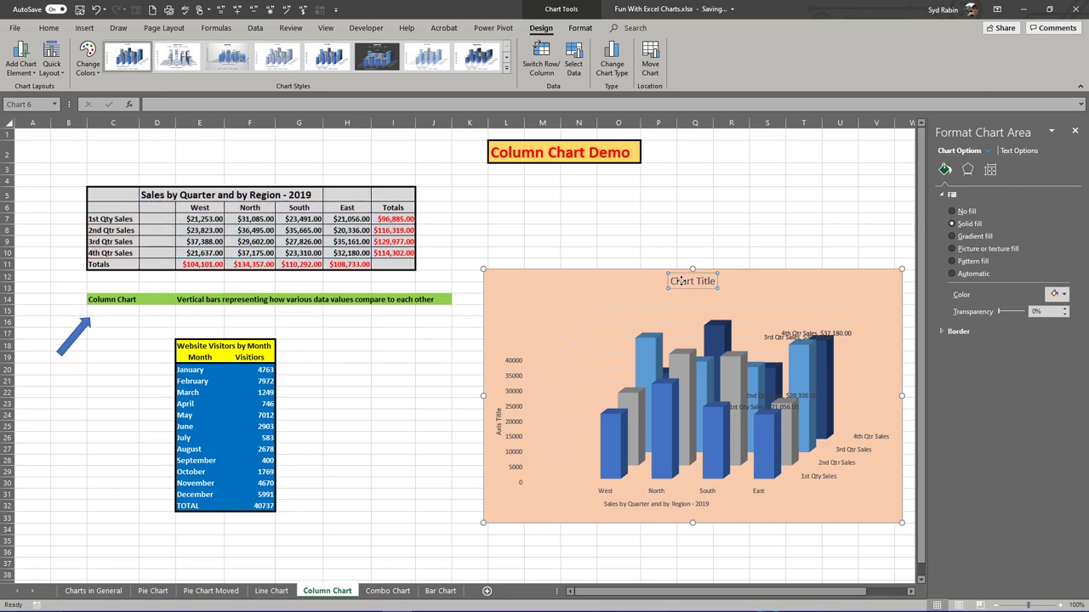
{"action": "left_click", "coordinate": [497, 420]}
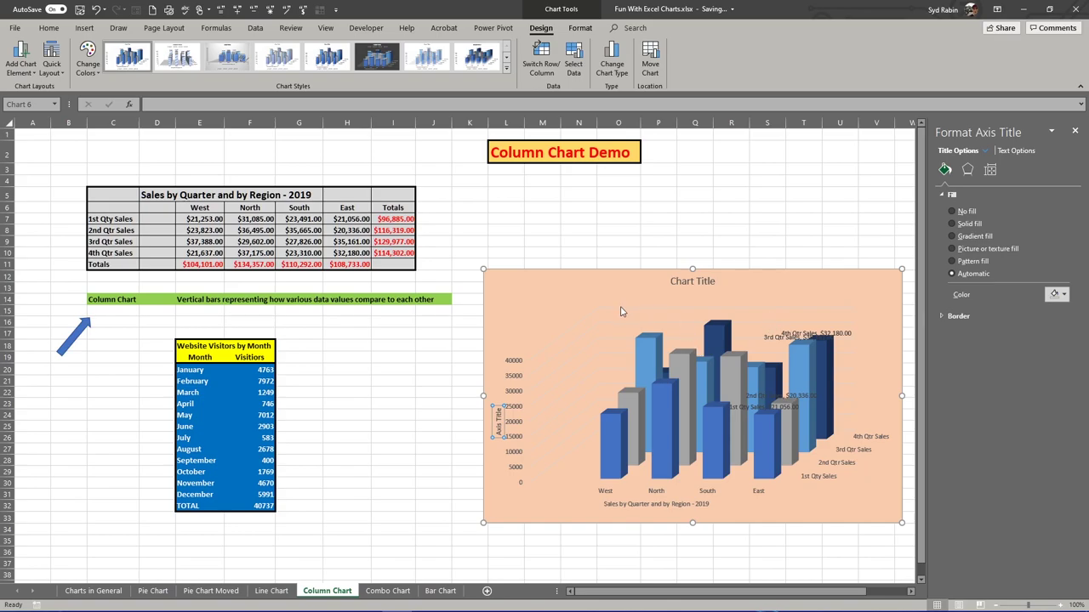
{"action": "right_click", "coordinate": [514, 305]}
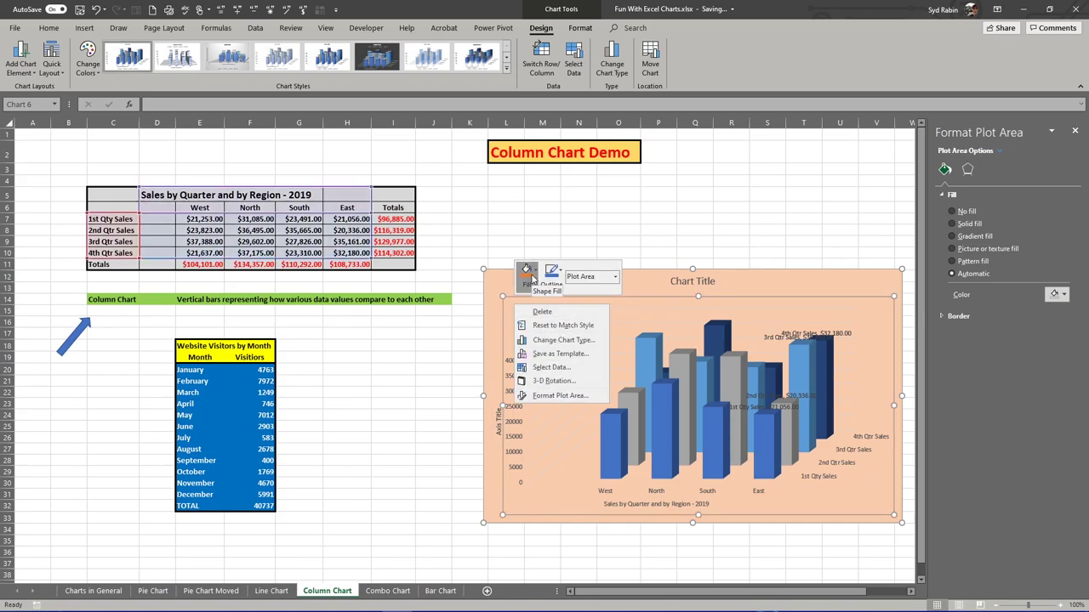
{"action": "left_click", "coordinate": [616, 278]}
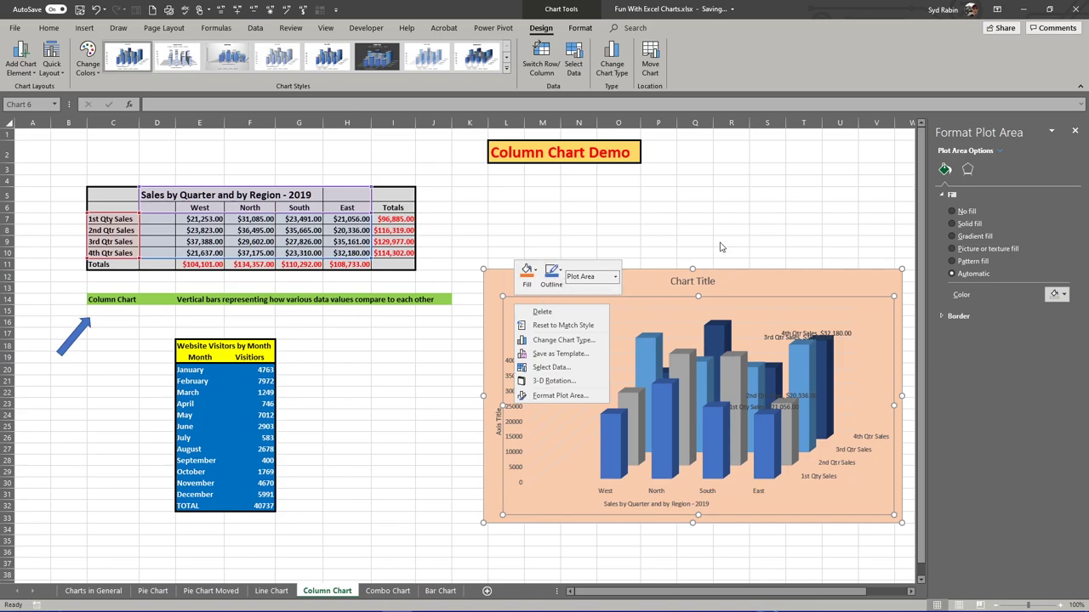
{"action": "left_click", "coordinate": [596, 255]}
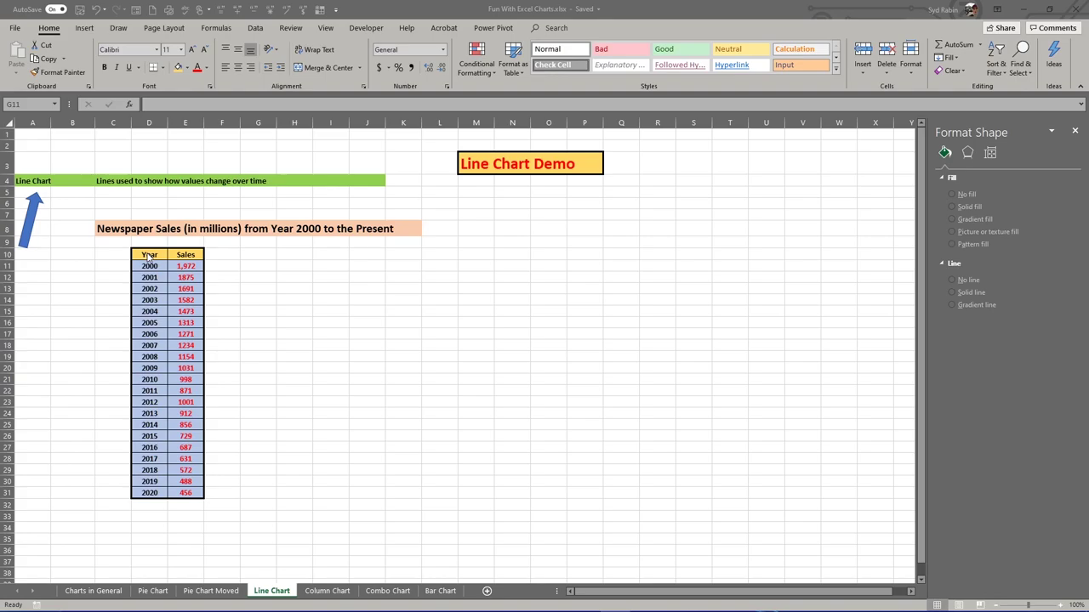
On the Line Chart sheet, insert a basic 2-D Line chart from the newspaper sales data in D10:E31.
{"action": "left_click_drag", "start_coordinate": [158, 257], "coordinate": [195, 495]}
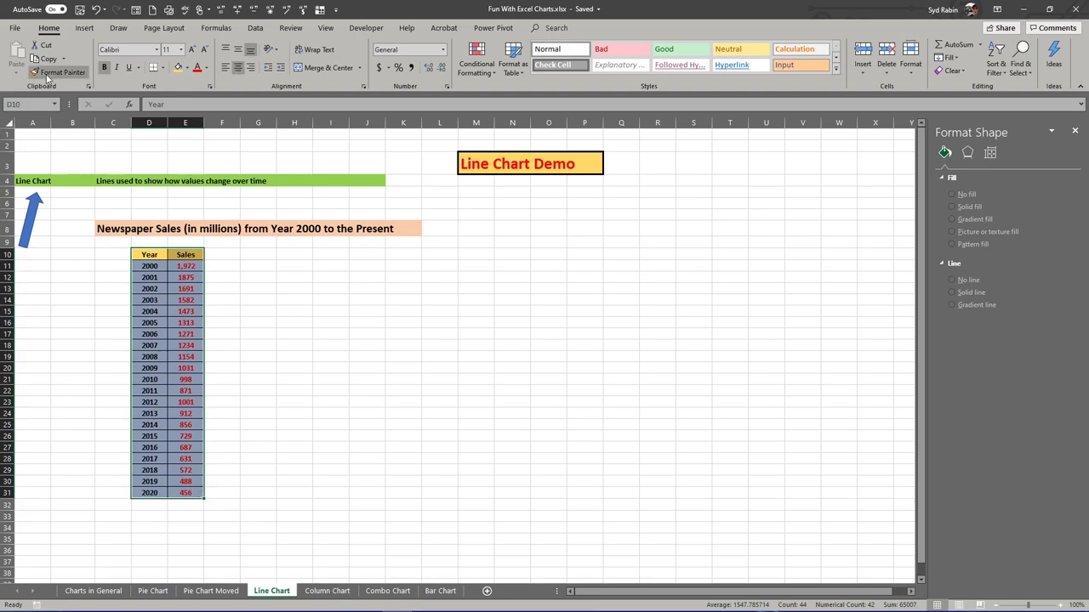
{"action": "left_click", "coordinate": [85, 28]}
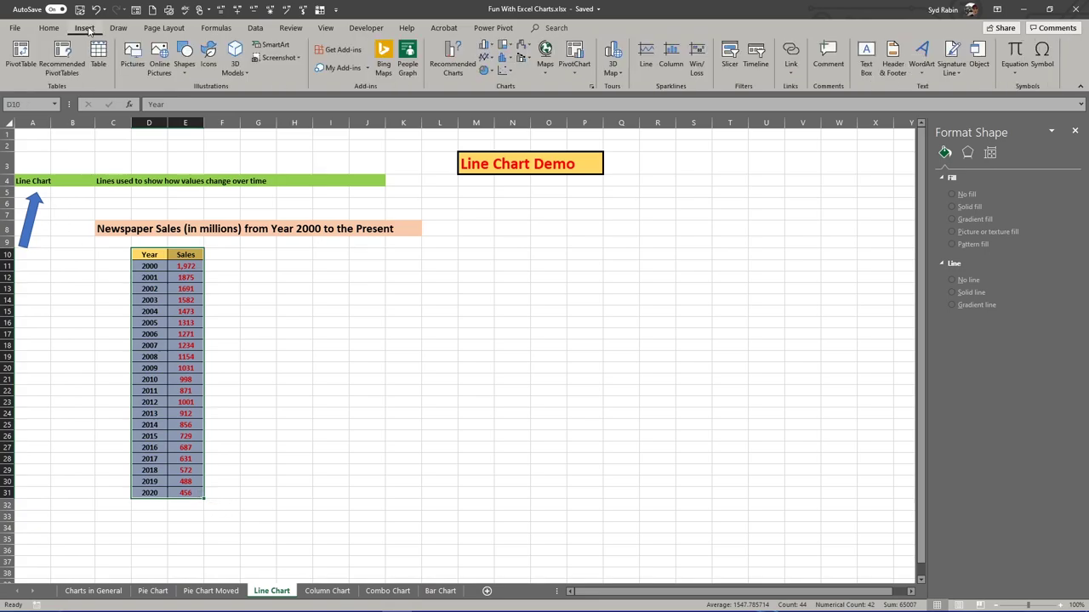
{"action": "left_click", "coordinate": [491, 58]}
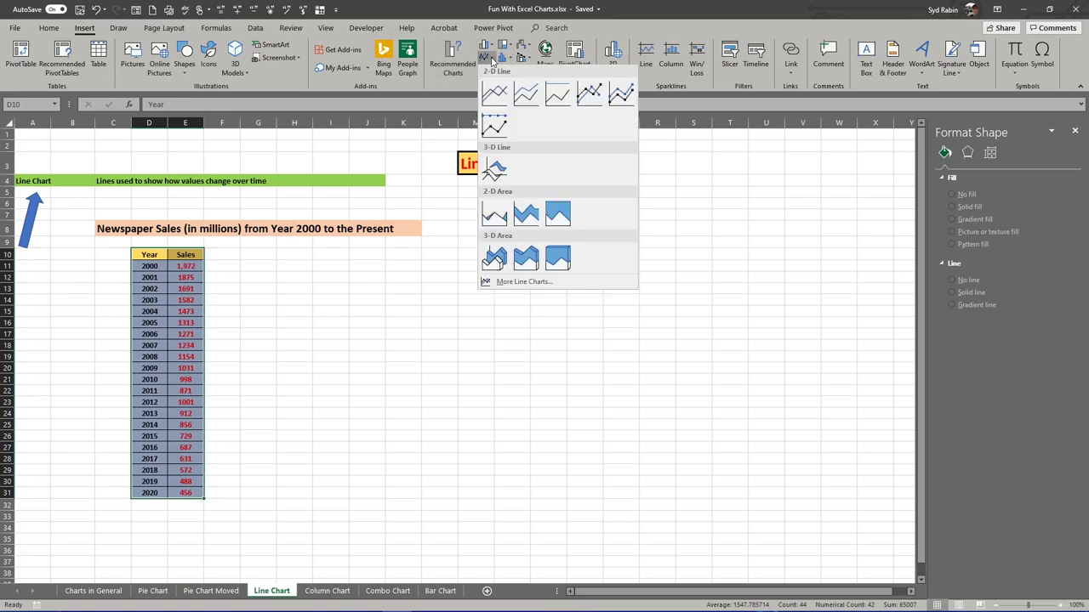
{"action": "left_click", "coordinate": [497, 95]}
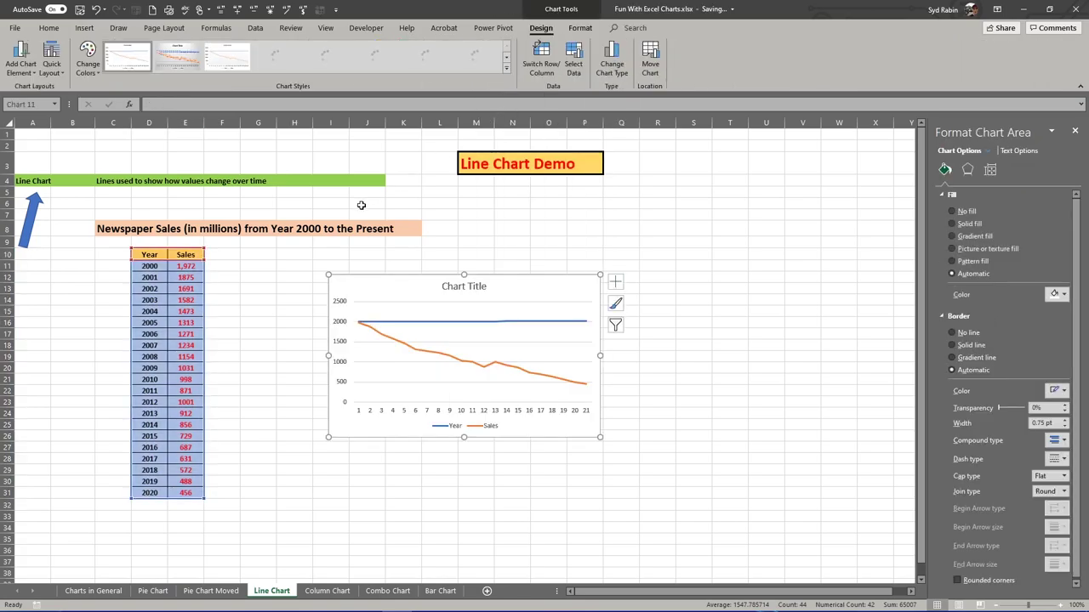
Highlight the 2011 and 2012 sales figures in E22:E23, and the year values in D11:D31, to compare with the line chart.
{"action": "left_click", "coordinate": [288, 414]}
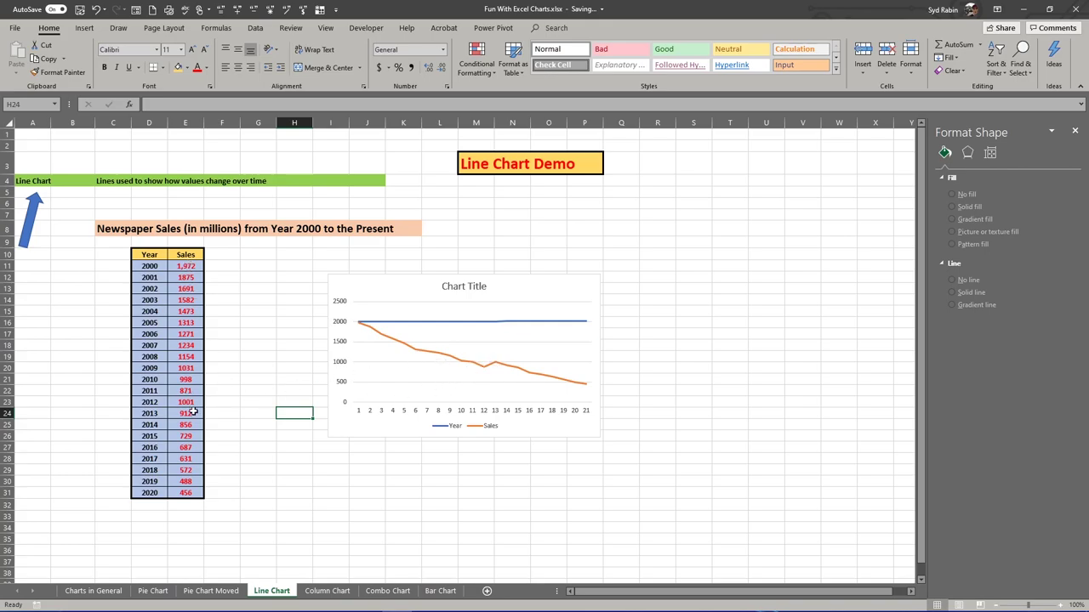
{"action": "left_click_drag", "start_coordinate": [185, 392], "coordinate": [187, 404]}
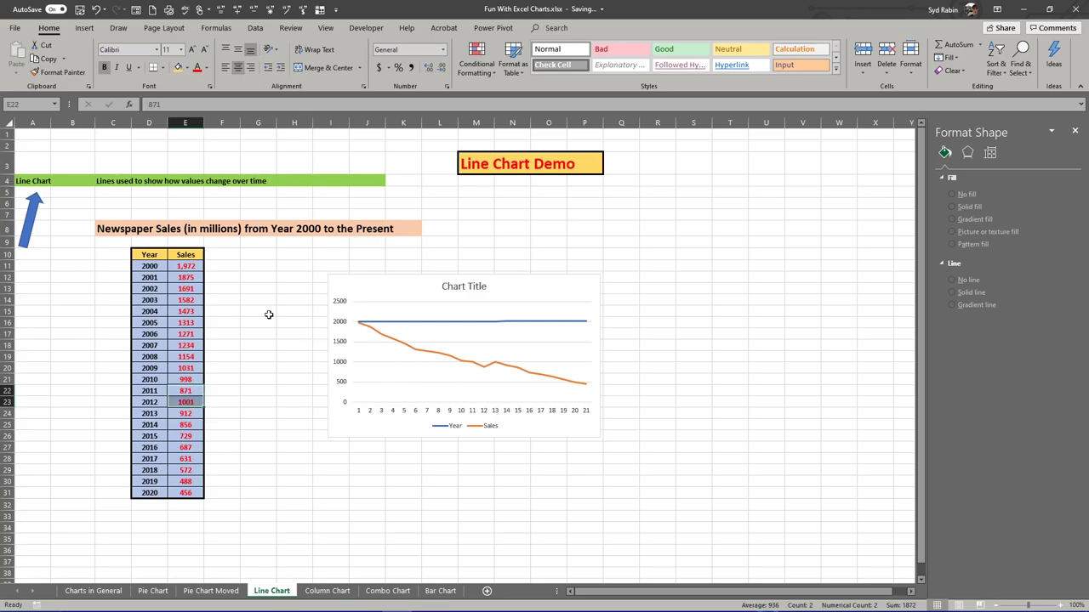
{"action": "left_click_drag", "start_coordinate": [141, 264], "coordinate": [149, 493]}
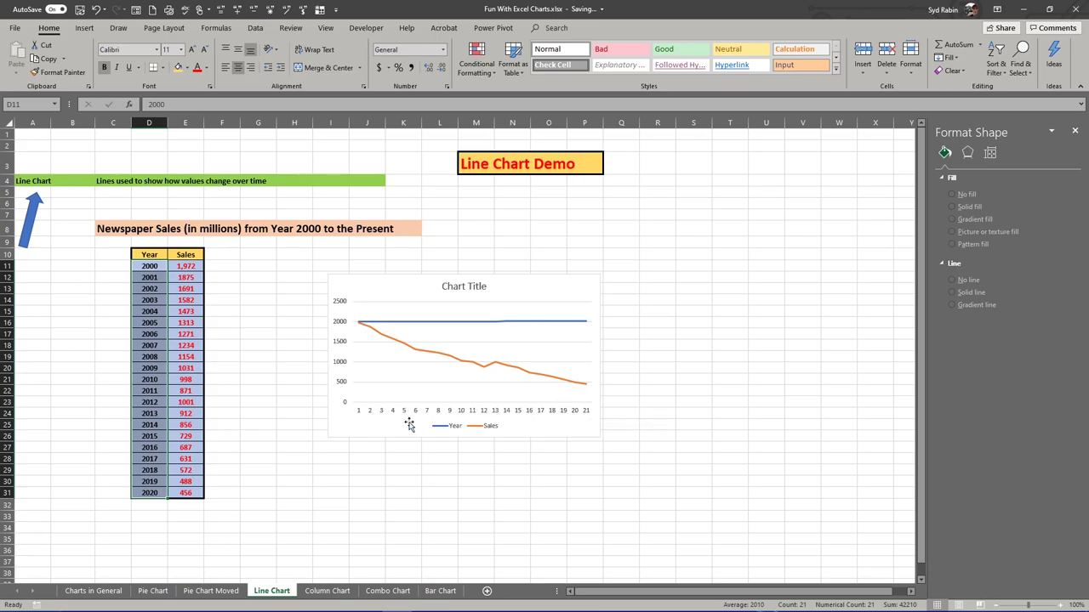
Remove the Year series from the newspaper sales line chart, and delete the whole chart from the sheet.
{"action": "left_click", "coordinate": [466, 327]}
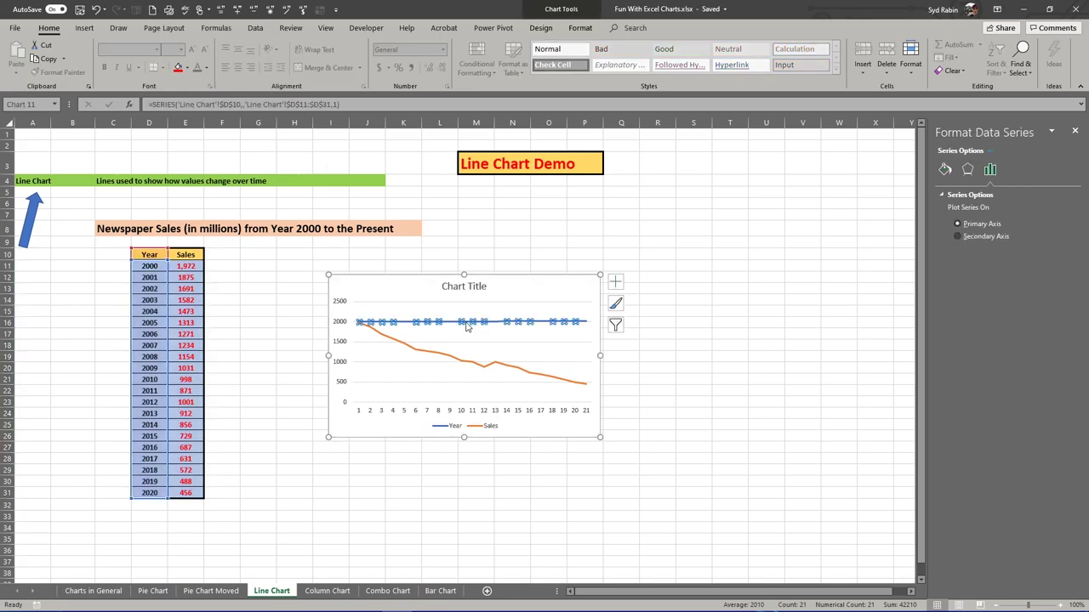
{"action": "key", "text": "Delete"}
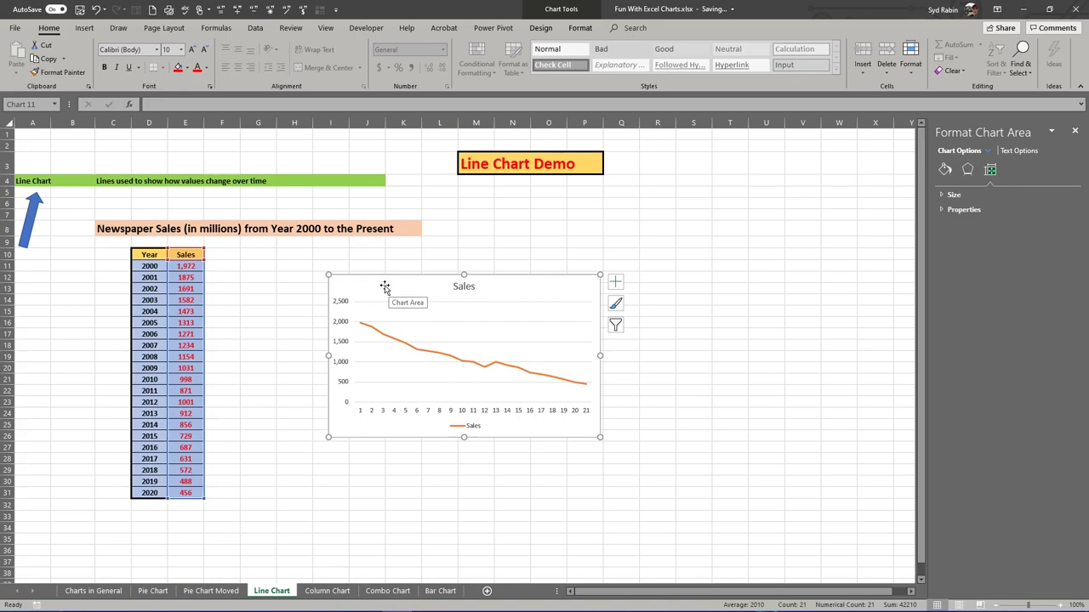
{"action": "key", "text": "Delete"}
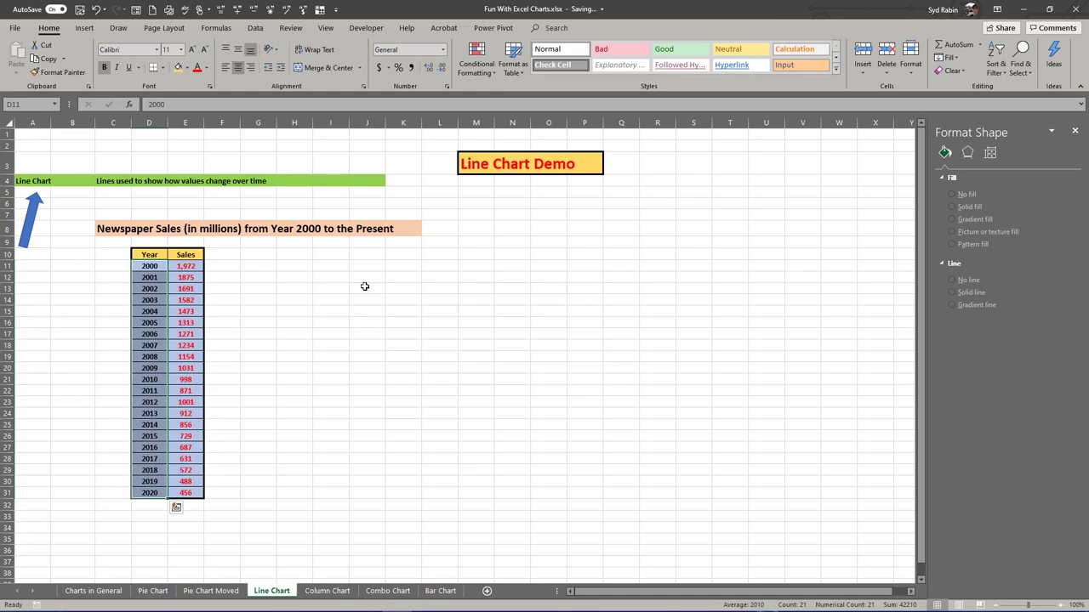
With empty cell H11 selected, insert a blank basic 2-D Line chart on the Line Chart sheet.
{"action": "left_click", "coordinate": [327, 287]}
{"action": "left_click", "coordinate": [221, 279]}
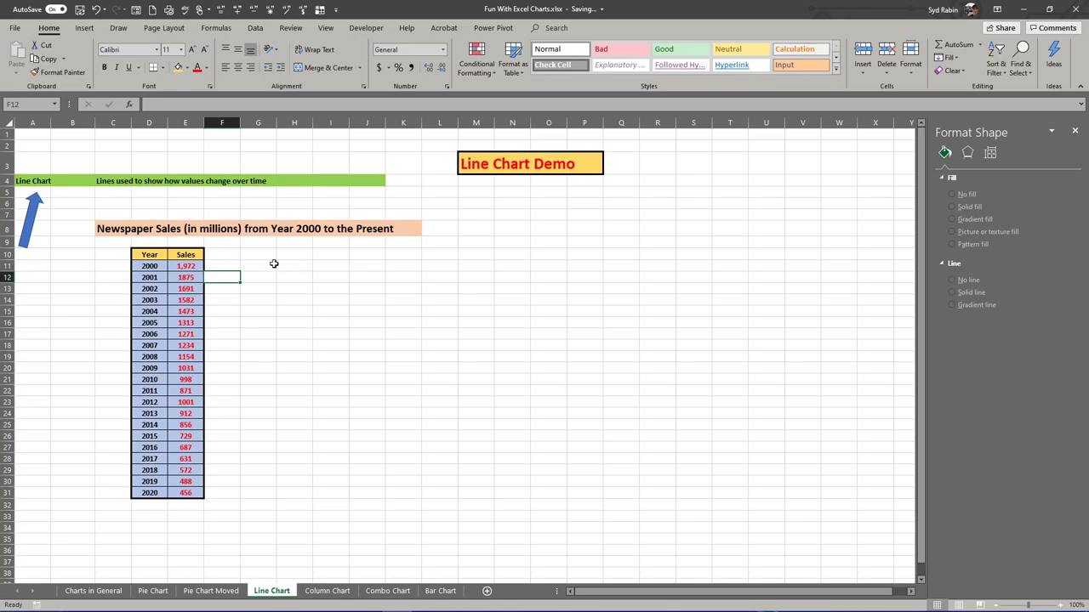
{"action": "left_click", "coordinate": [304, 255]}
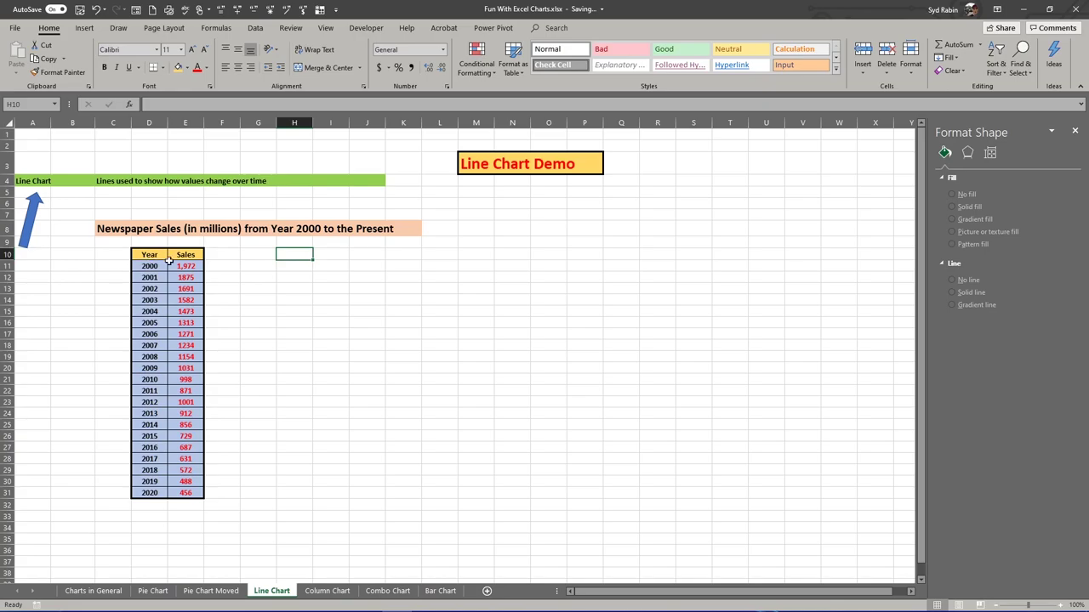
{"action": "left_click", "coordinate": [291, 265]}
{"action": "left_click", "coordinate": [89, 30]}
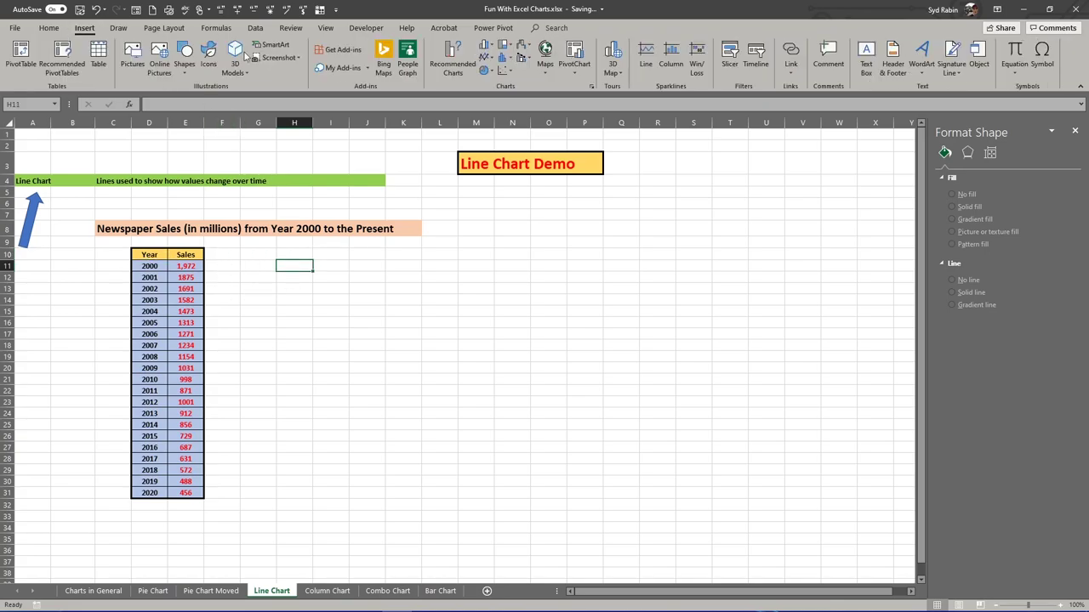
{"action": "left_click", "coordinate": [487, 57]}
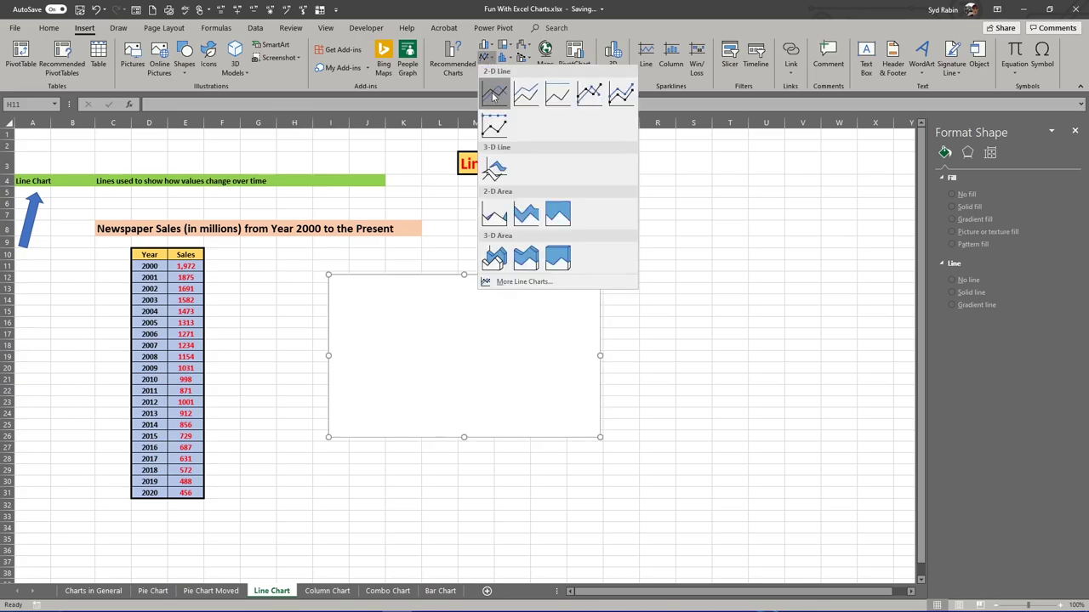
{"action": "left_click", "coordinate": [494, 93]}
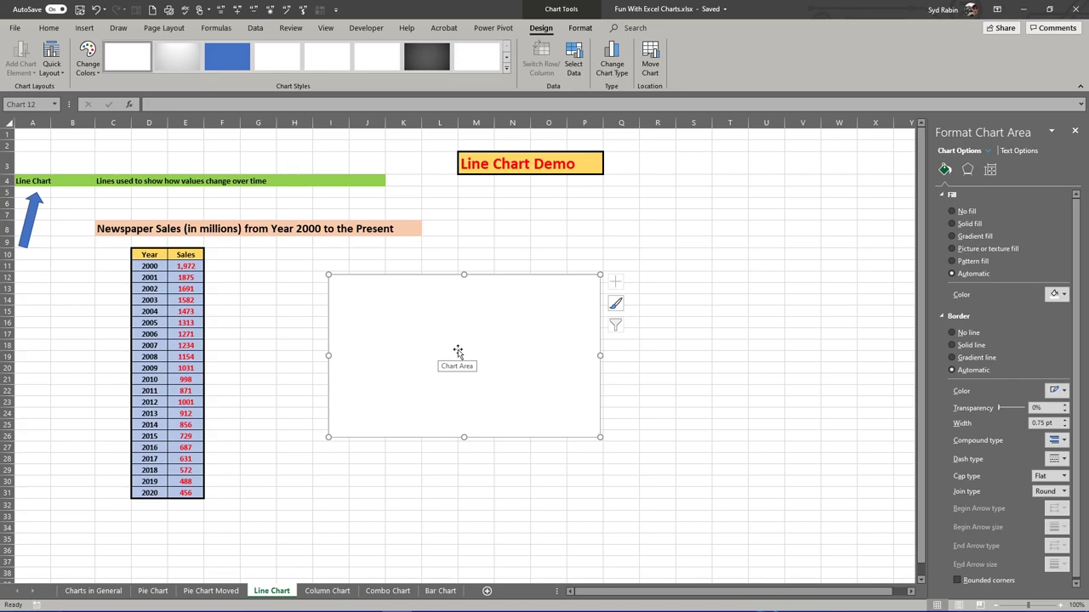
Add a data series to the blank line chart, with its name from E10 and its values from E11:E31.
{"action": "right_click", "coordinate": [458, 351]}
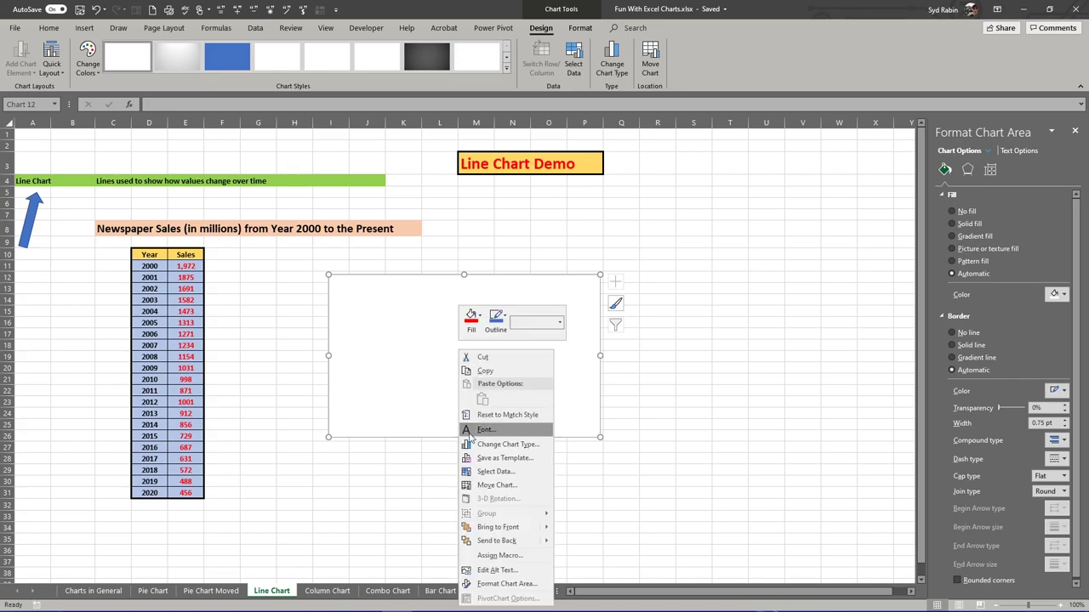
{"action": "left_click", "coordinate": [493, 471]}
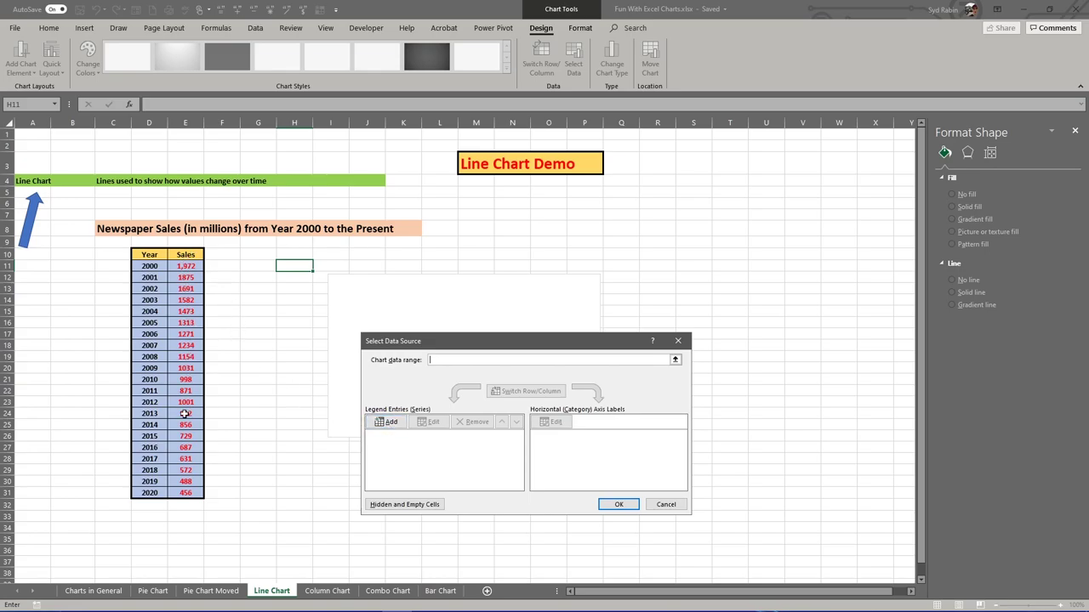
{"action": "left_click", "coordinate": [387, 422]}
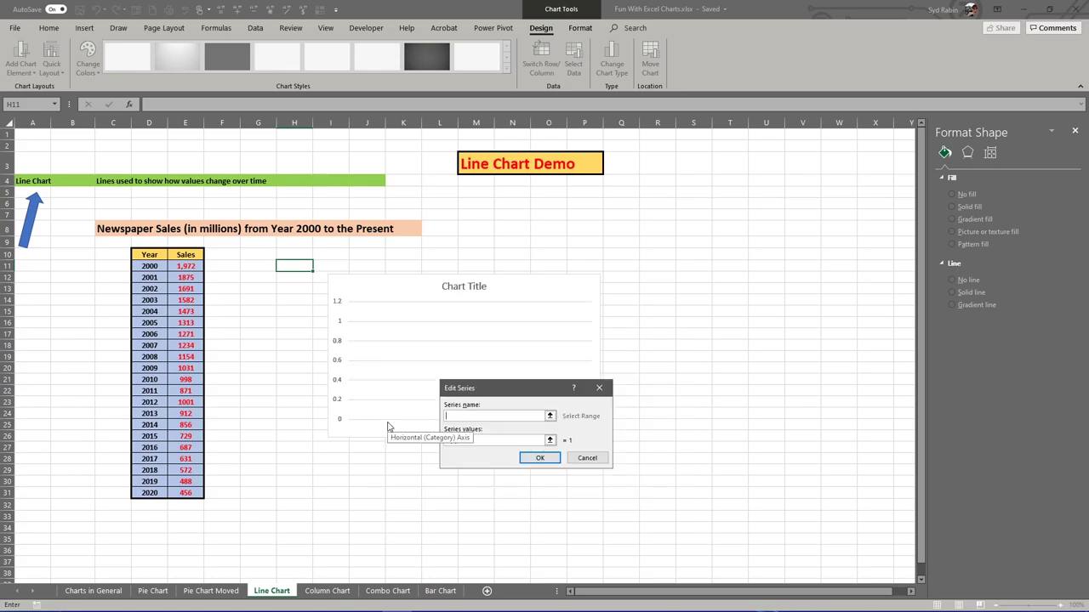
{"action": "left_click", "coordinate": [183, 254]}
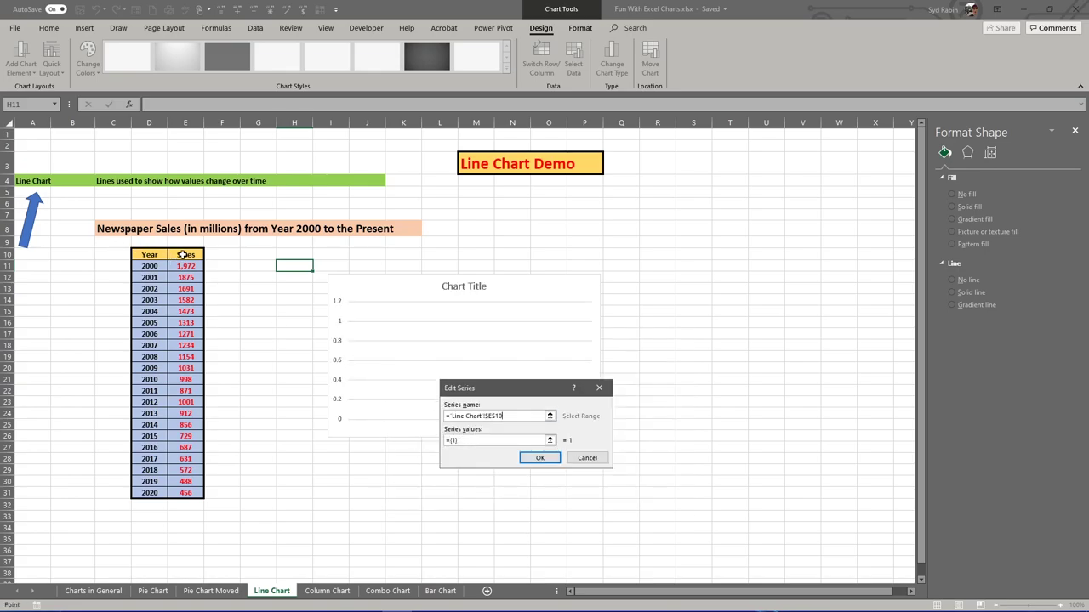
{"action": "left_click", "coordinate": [468, 440]}
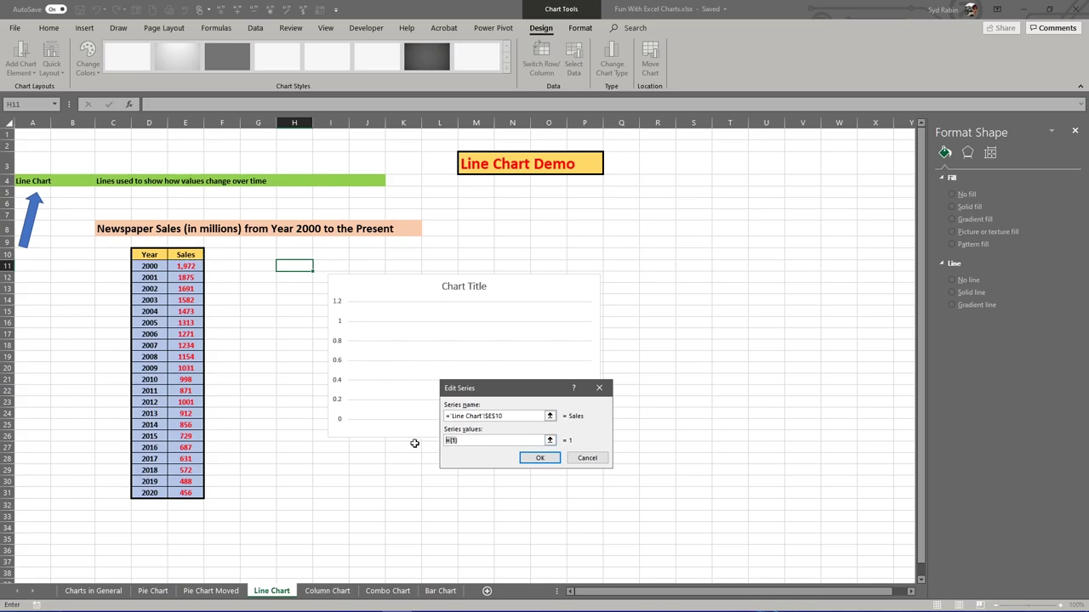
{"action": "key", "text": "BackSpace"}
{"action": "mouse_move", "coordinate": [178, 265]}
{"action": "left_mouse_down"}
{"action": "mouse_move", "coordinate": [194, 349]}
{"action": "mouse_move", "coordinate": [194, 493]}
{"action": "left_mouse_up"}
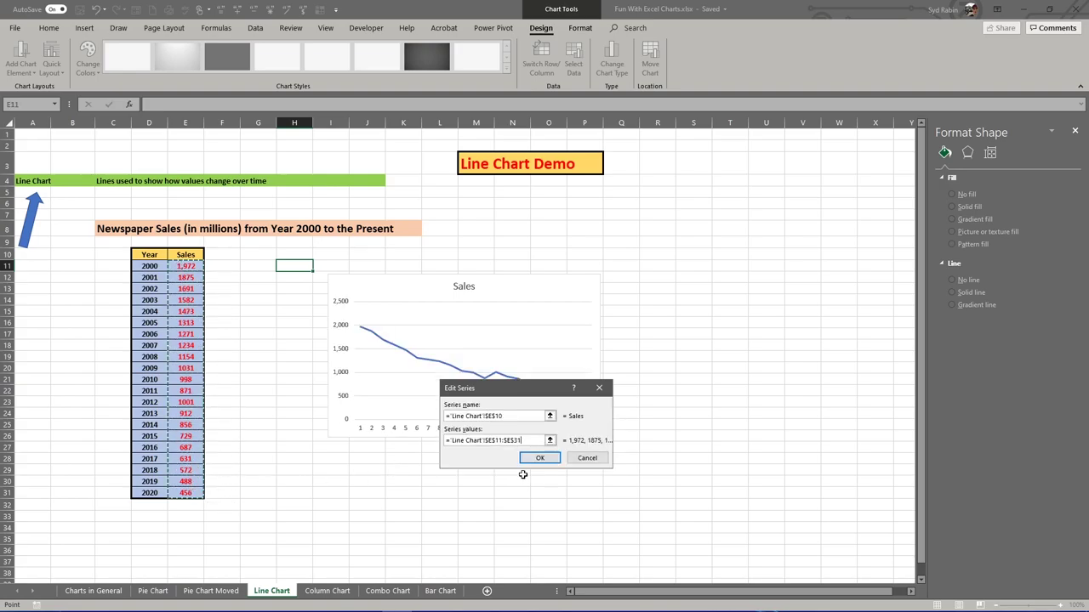
{"action": "left_click", "coordinate": [539, 458]}
Set the chart's horizontal axis labels to the year range D11:D32 and apply the data source.
{"action": "left_click_drag", "start_coordinate": [484, 344], "coordinate": [604, 289]}
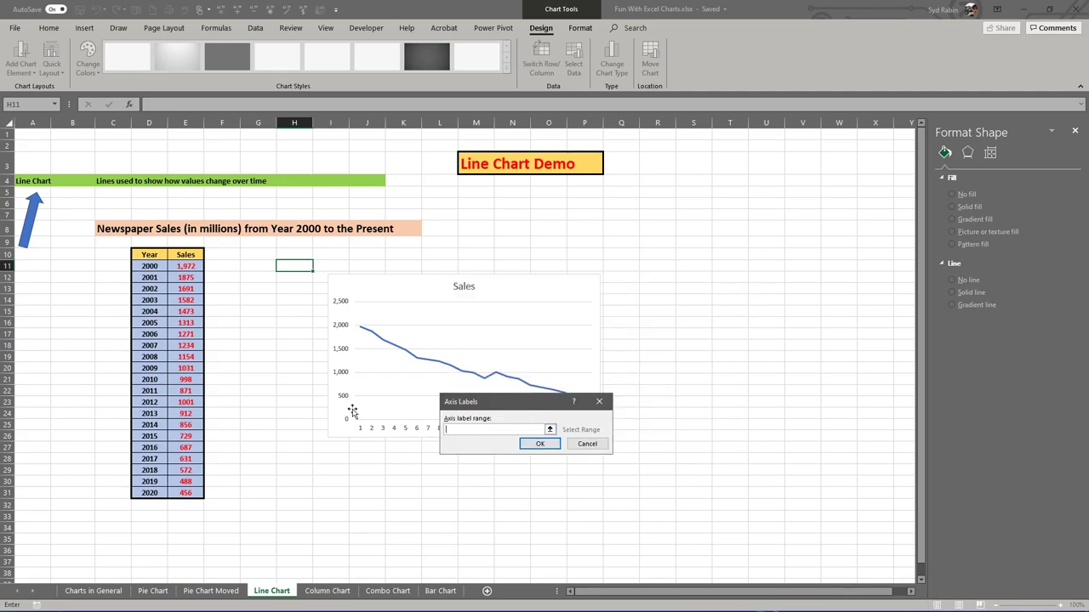
{"action": "left_click_drag", "start_coordinate": [148, 267], "coordinate": [154, 500]}
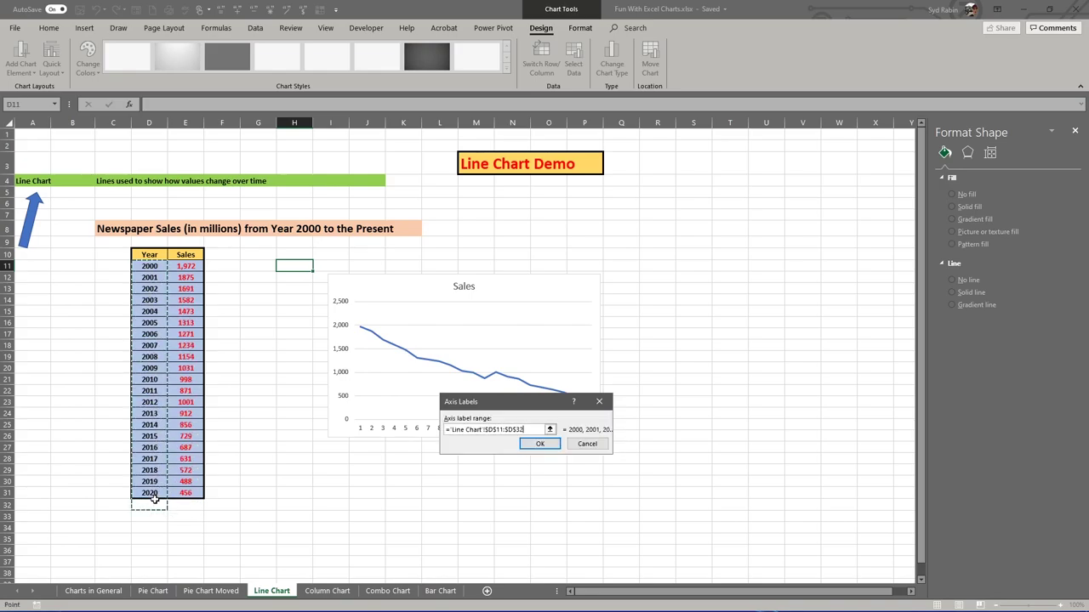
{"action": "left_click", "coordinate": [537, 444]}
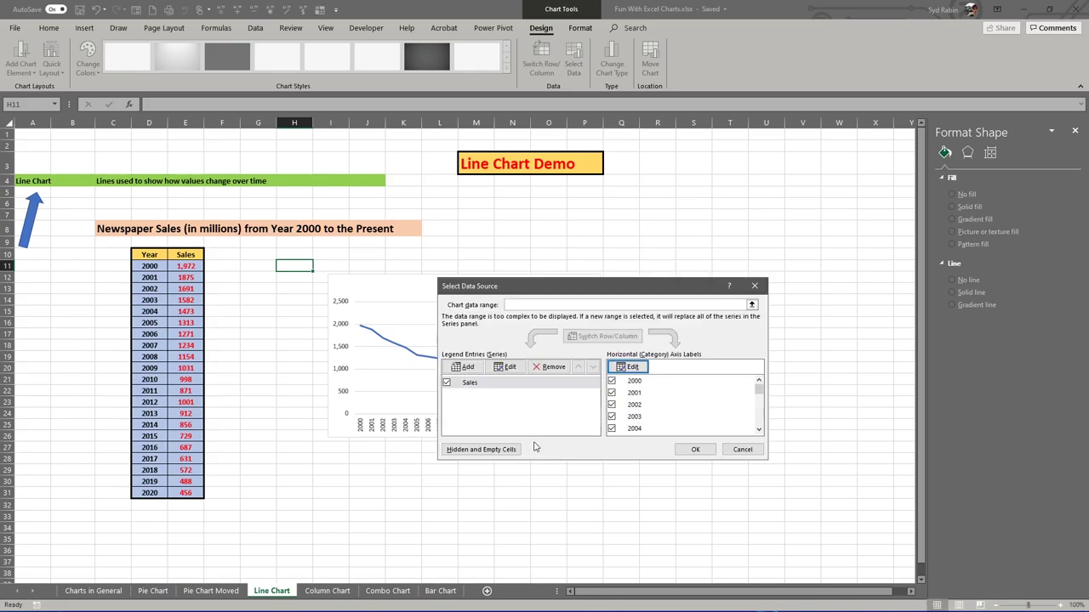
{"action": "left_click", "coordinate": [695, 449]}
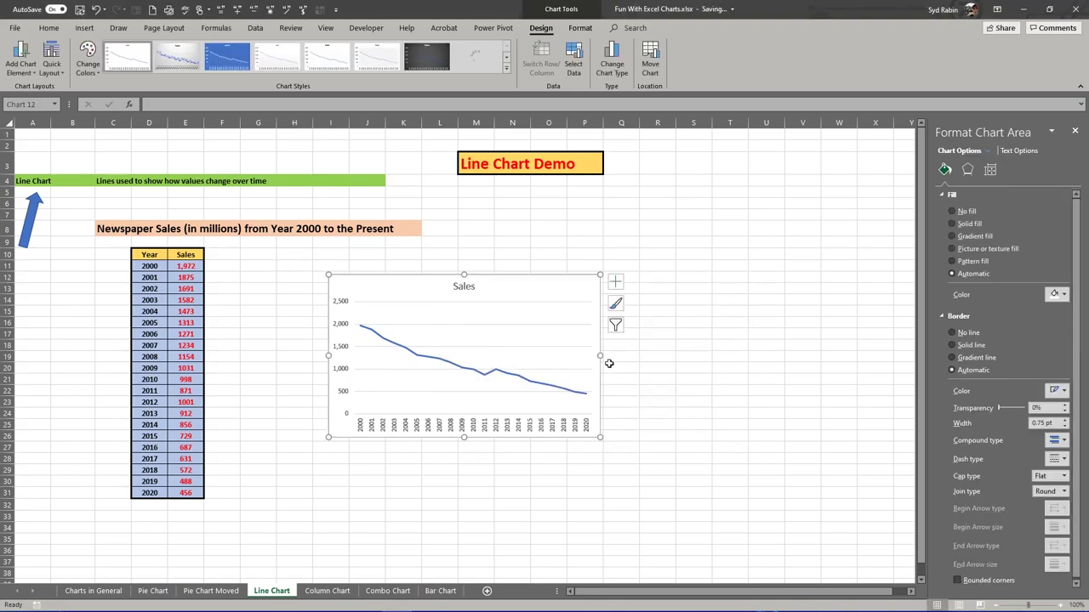
Make the line chart wider and taller, and change its type to Line with Markers.
{"action": "left_click_drag", "start_coordinate": [602, 356], "coordinate": [652, 358]}
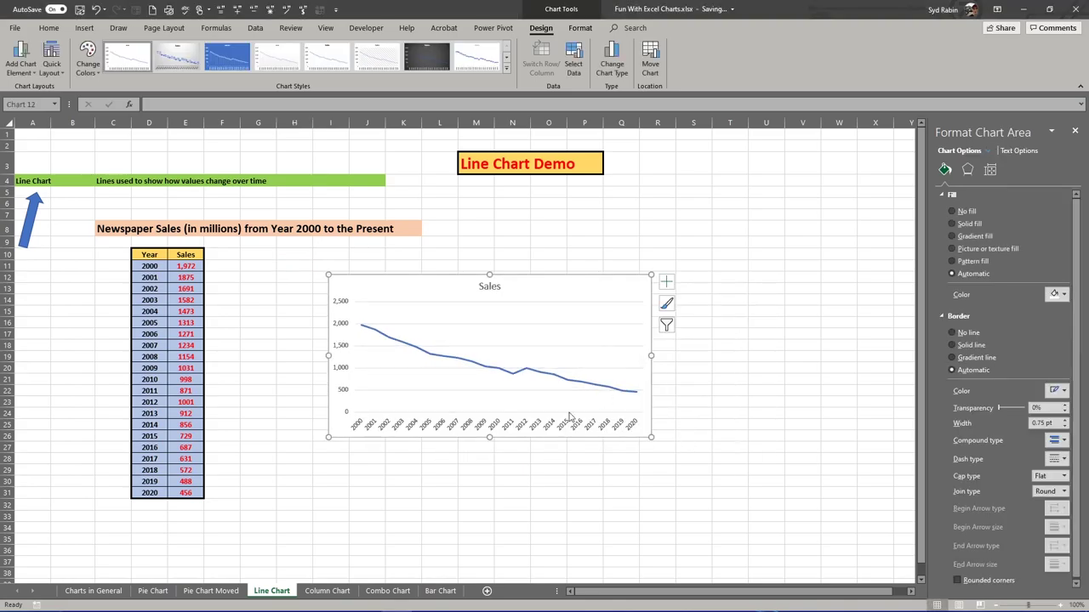
{"action": "left_click_drag", "start_coordinate": [489, 438], "coordinate": [492, 464]}
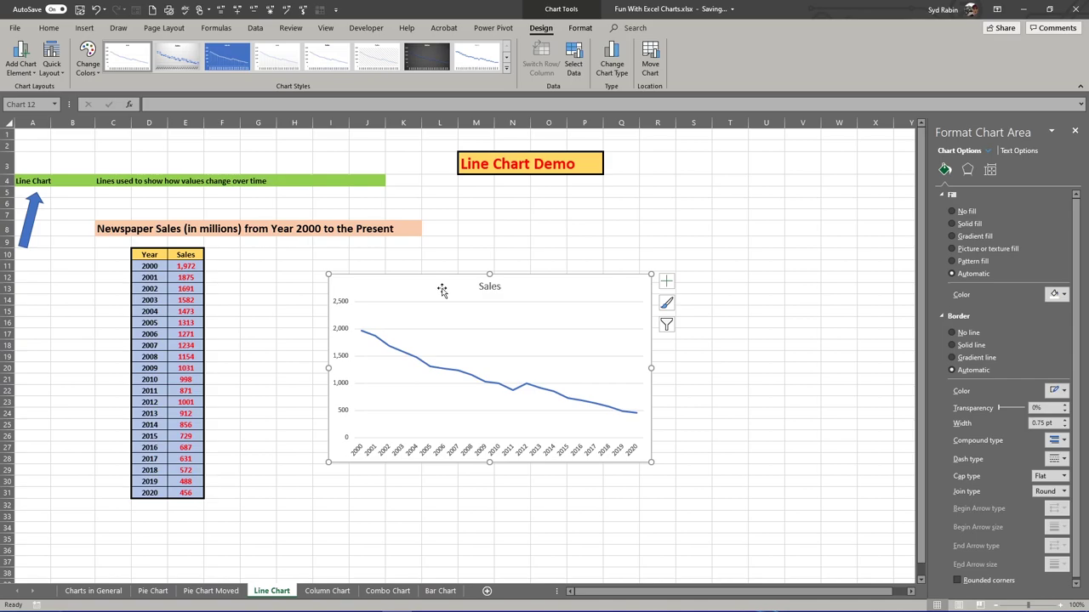
{"action": "left_click", "coordinate": [612, 68]}
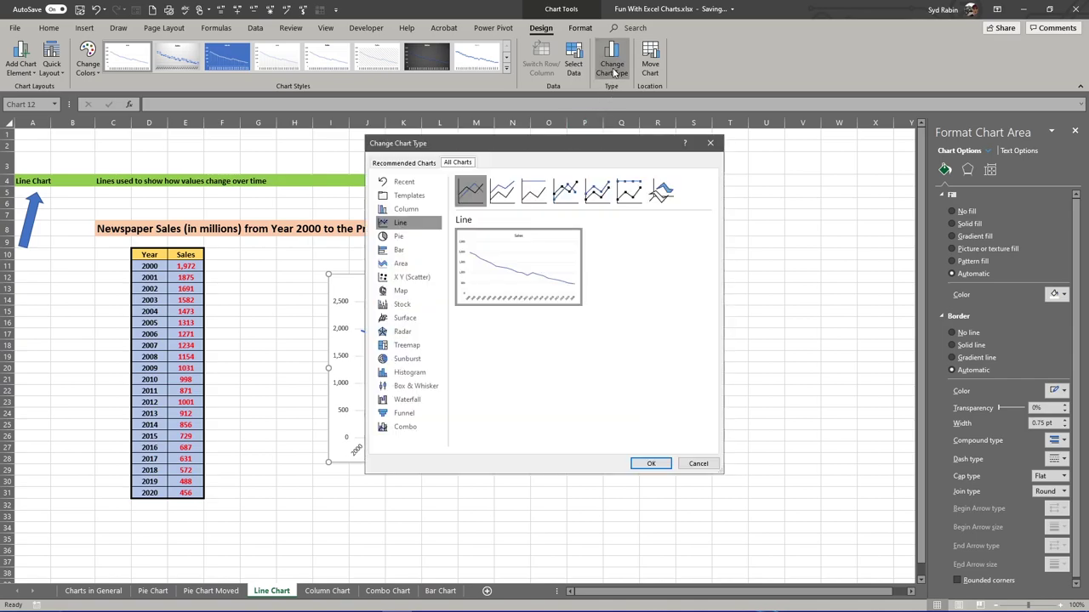
{"action": "left_click", "coordinate": [566, 192]}
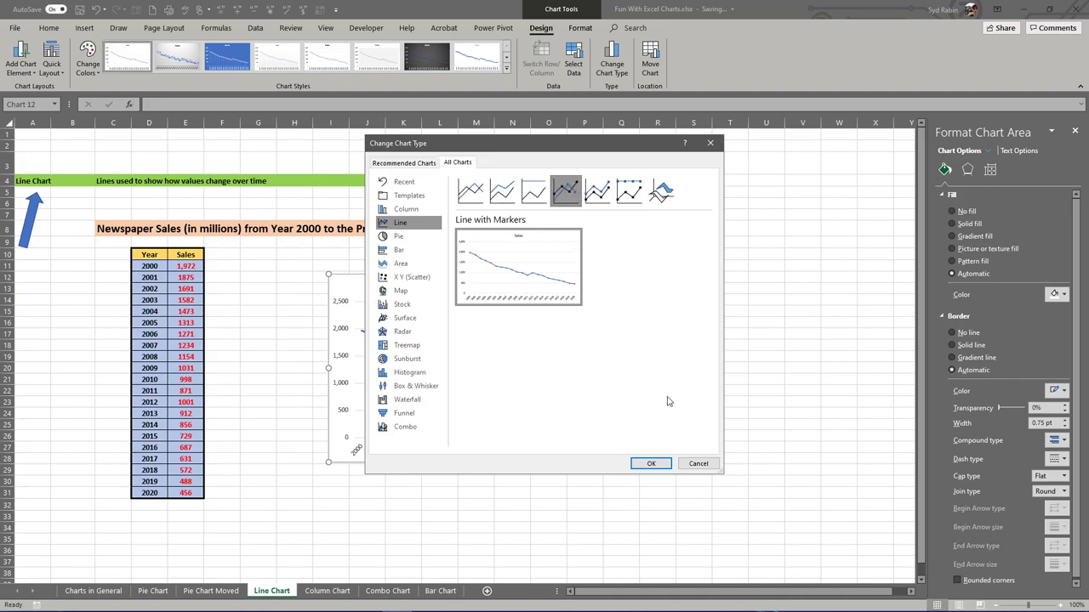
{"action": "left_click", "coordinate": [646, 464]}
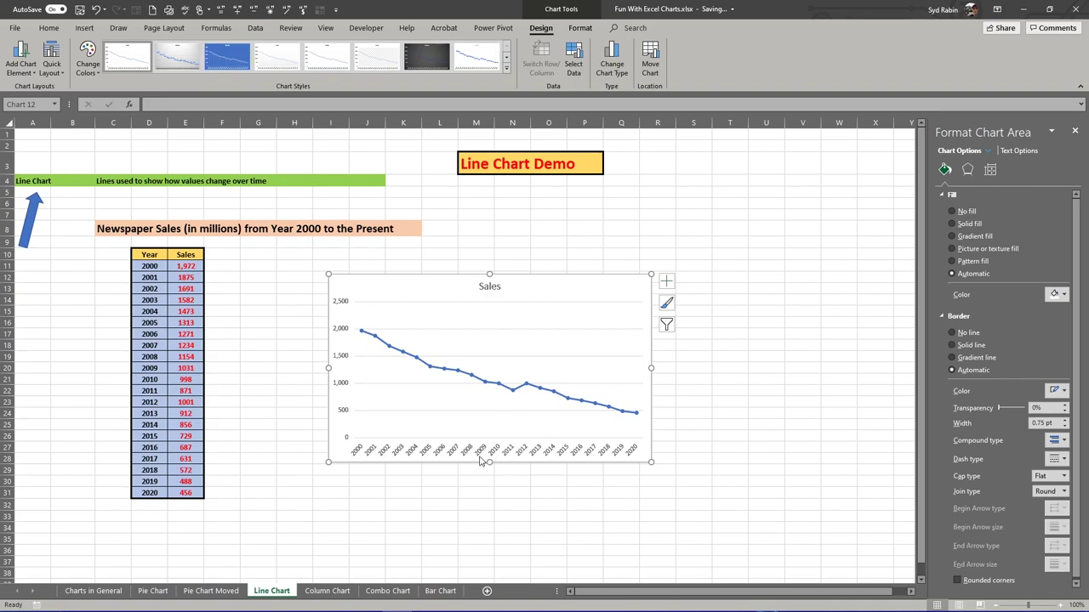
Add axis titles to the line chart and set the horizontal axis title to "Year 2000-2020".
{"action": "left_click", "coordinate": [666, 282]}
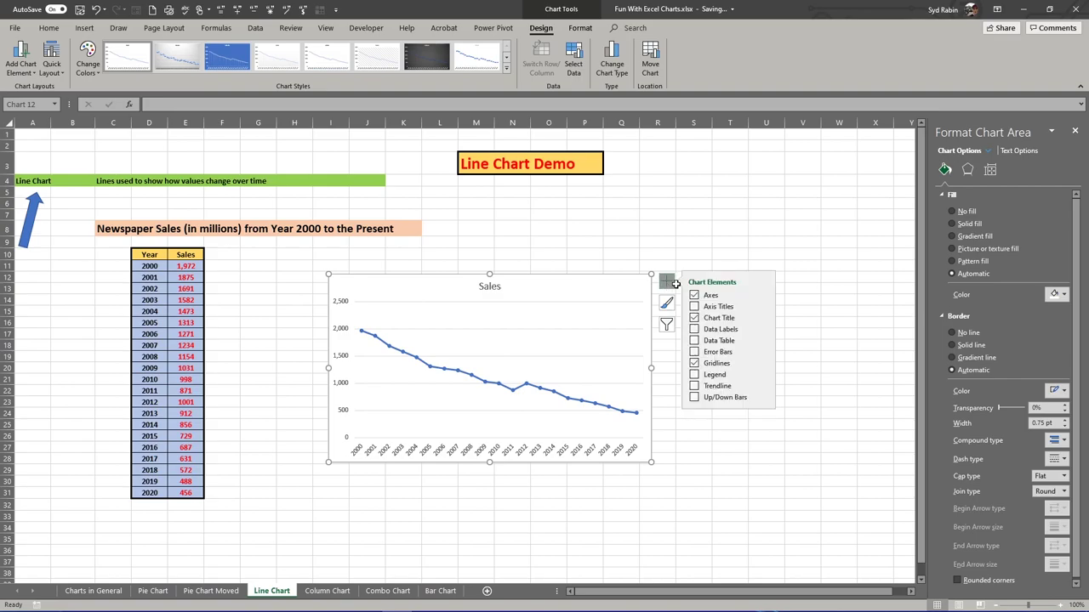
{"action": "left_click", "coordinate": [694, 306]}
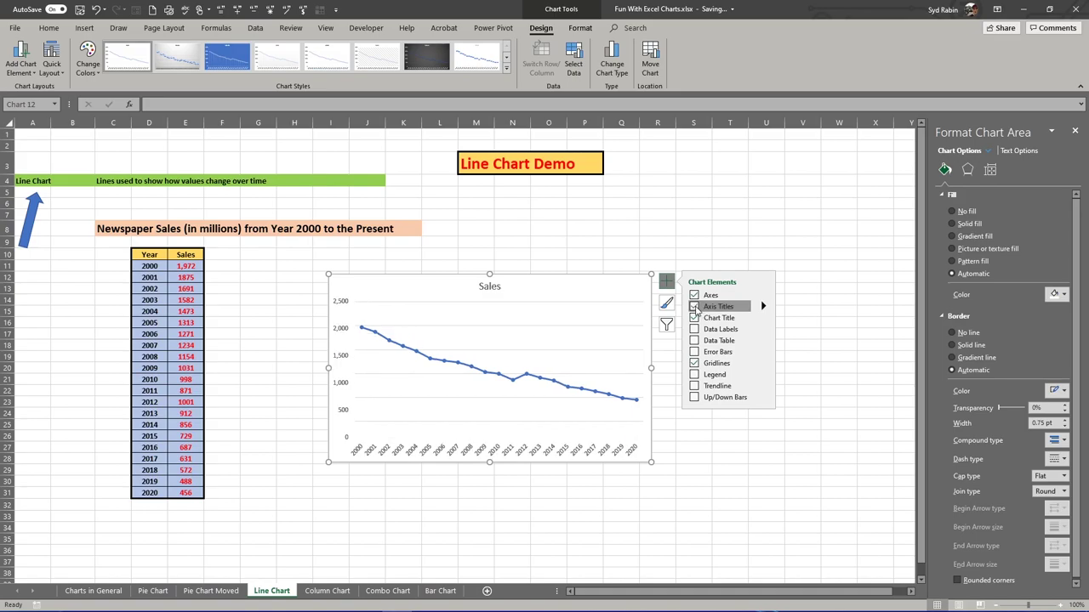
{"action": "left_click", "coordinate": [515, 450]}
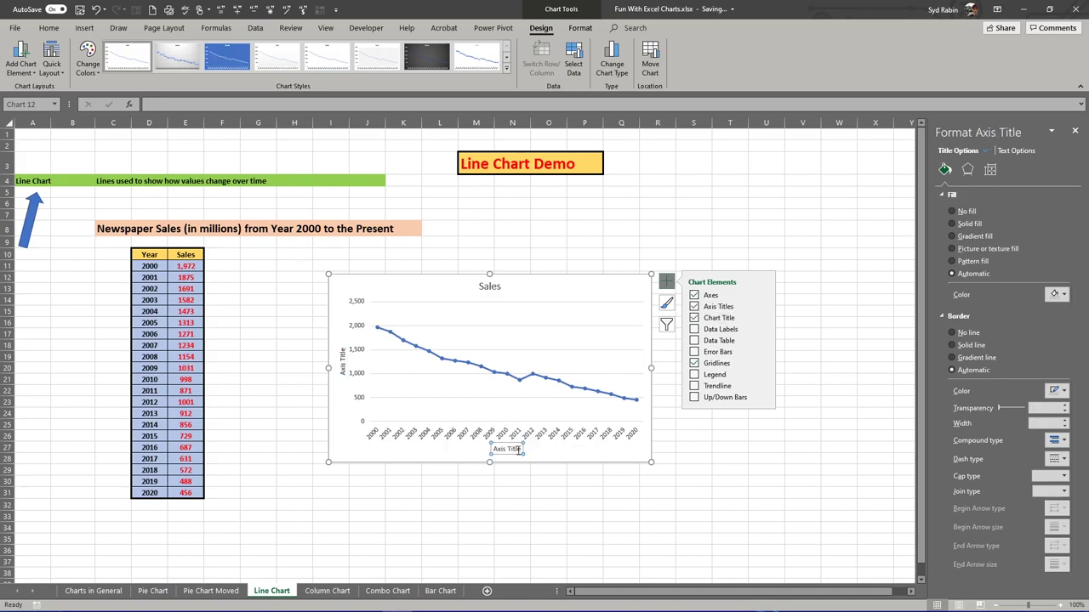
{"action": "left_click", "coordinate": [521, 450]}
{"action": "left_click_drag", "start_coordinate": [520, 450], "coordinate": [460, 448]}
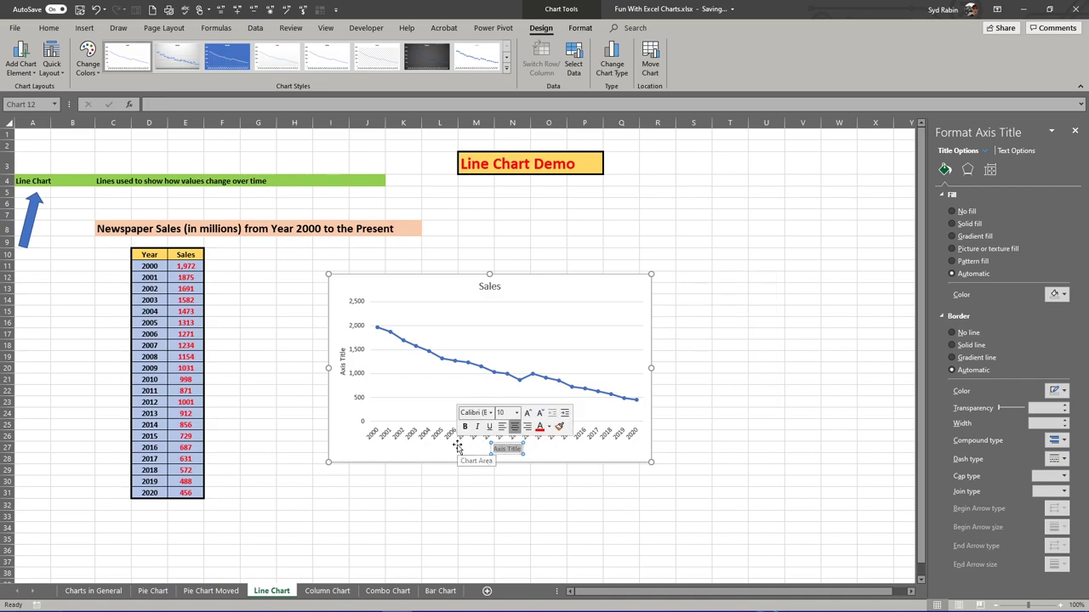
{"action": "type", "text": "Yea"}
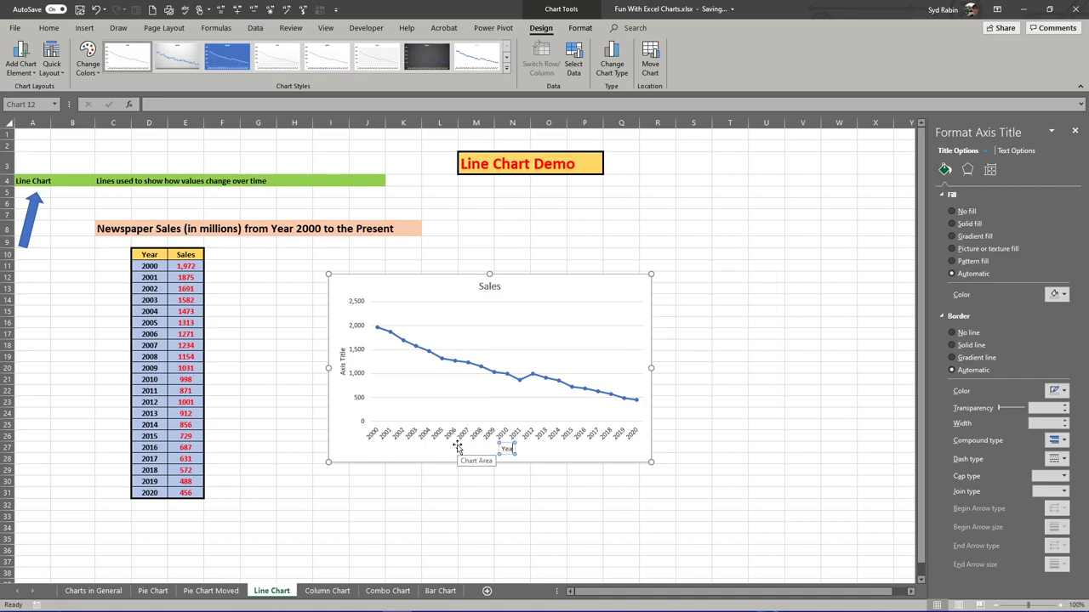
{"action": "type", "text": "r 2000-2020"}
{"action": "left_click", "coordinate": [553, 453]}
Format the horizontal axis title with bold red text and a yellow fill.
{"action": "left_click", "coordinate": [533, 449]}
{"action": "left_click_drag", "start_coordinate": [532, 449], "coordinate": [481, 449]}
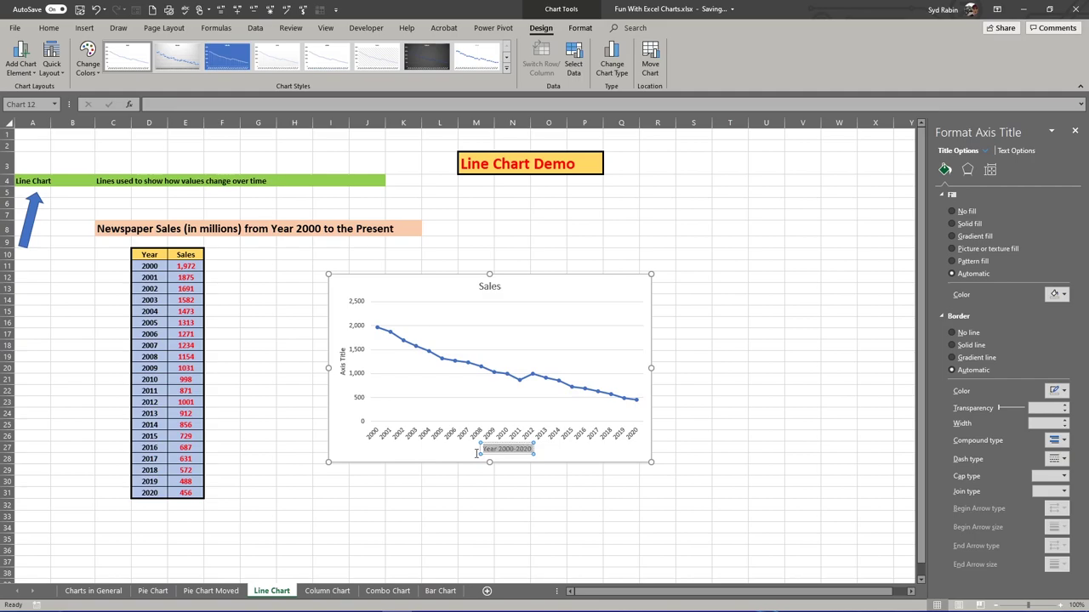
{"action": "left_click", "coordinate": [42, 28]}
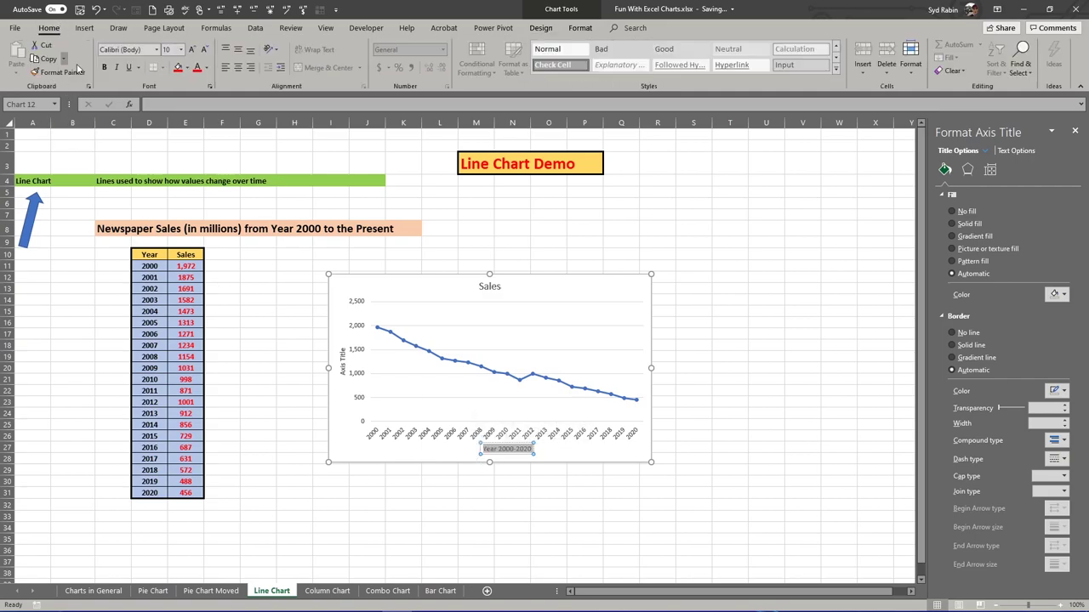
{"action": "left_click", "coordinate": [197, 67]}
{"action": "left_click", "coordinate": [186, 68]}
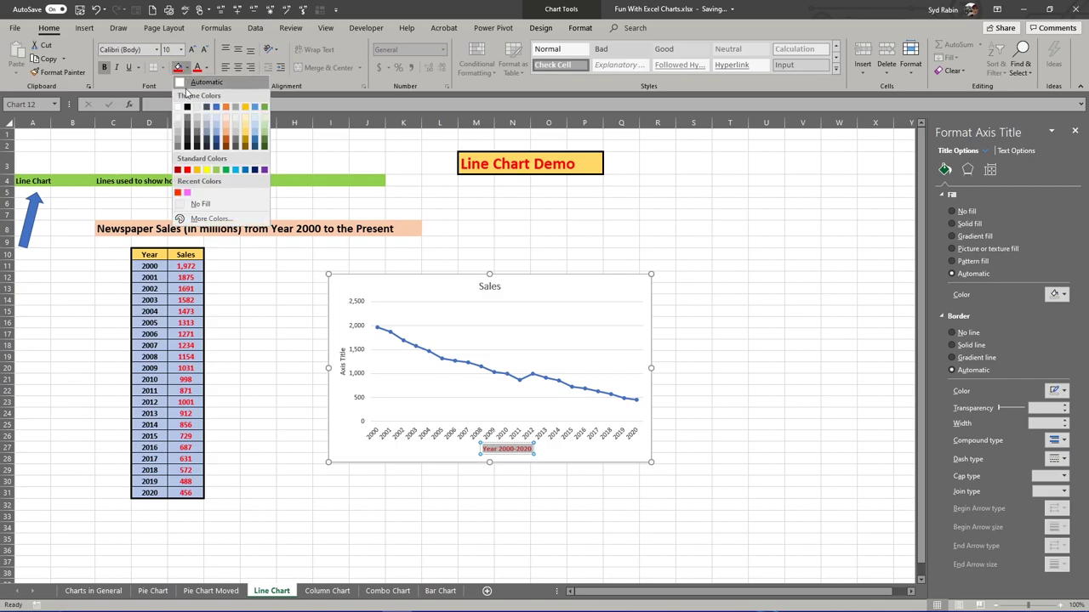
{"action": "left_click", "coordinate": [206, 170]}
{"action": "left_click", "coordinate": [427, 453]}
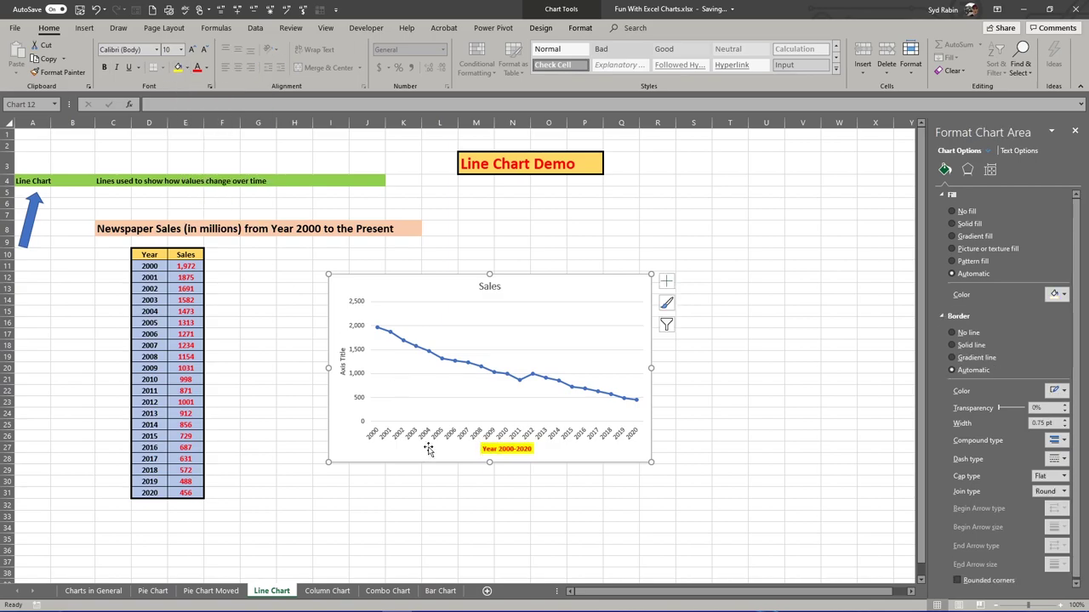
Set the line chart's vertical axis title to "Sales".
{"action": "left_click", "coordinate": [341, 364]}
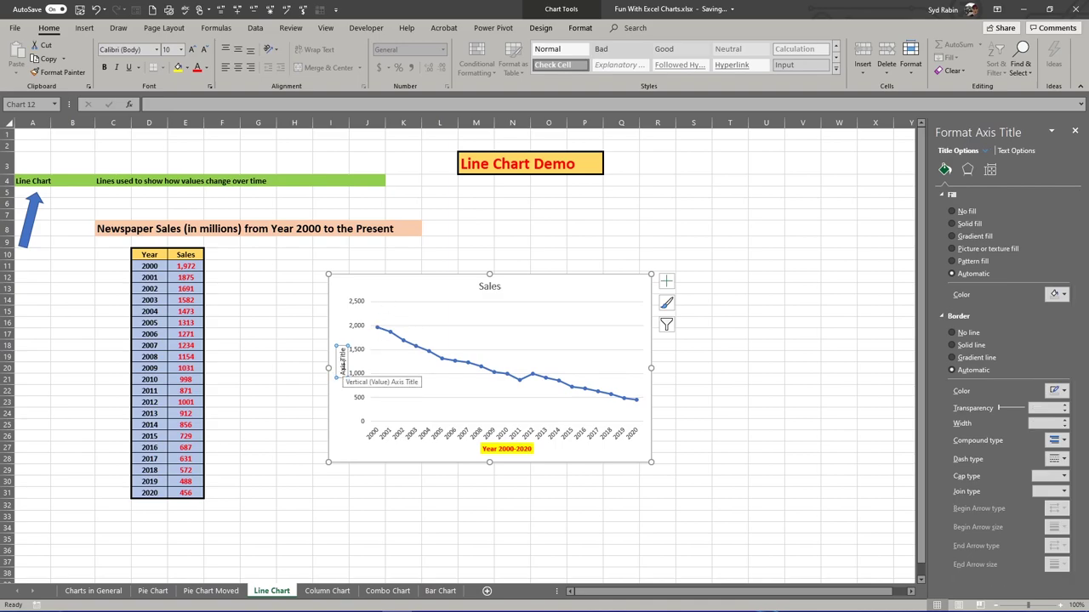
{"action": "left_click_drag", "start_coordinate": [340, 368], "coordinate": [341, 343]}
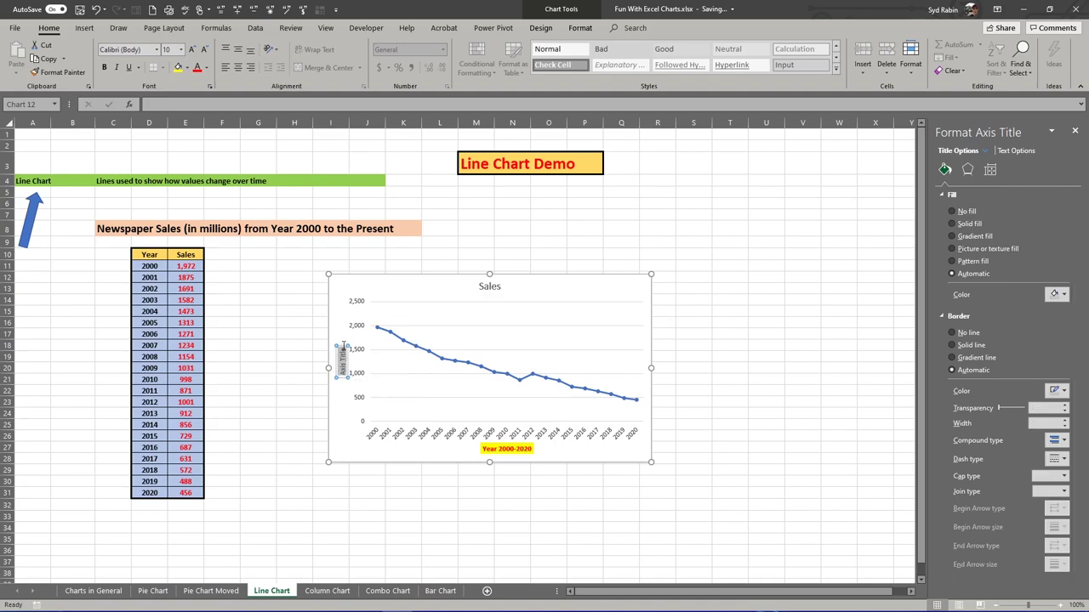
{"action": "type", "text": "Sales"}
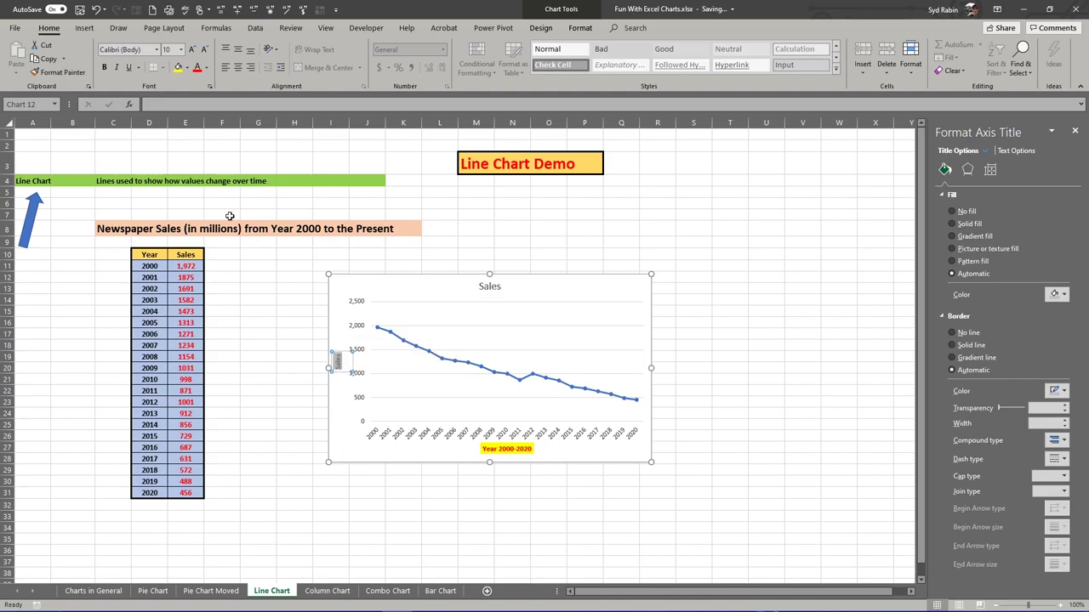
Format the vertical axis title with bold red text and a yellow fill.
{"action": "left_click", "coordinate": [104, 67]}
{"action": "left_click", "coordinate": [197, 68]}
{"action": "left_click", "coordinate": [178, 68]}
{"action": "left_click", "coordinate": [359, 387]}
Reposition the vertical axis title "Sales" slightly, keeping it beside the line chart's vertical axis labels.
{"action": "left_click", "coordinate": [348, 361]}
{"action": "mouse_move", "coordinate": [356, 362]}
{"action": "left_mouse_down"}
{"action": "mouse_move", "coordinate": [339, 370]}
{"action": "mouse_move", "coordinate": [337, 351]}
{"action": "mouse_move", "coordinate": [344, 364]}
{"action": "left_mouse_up"}
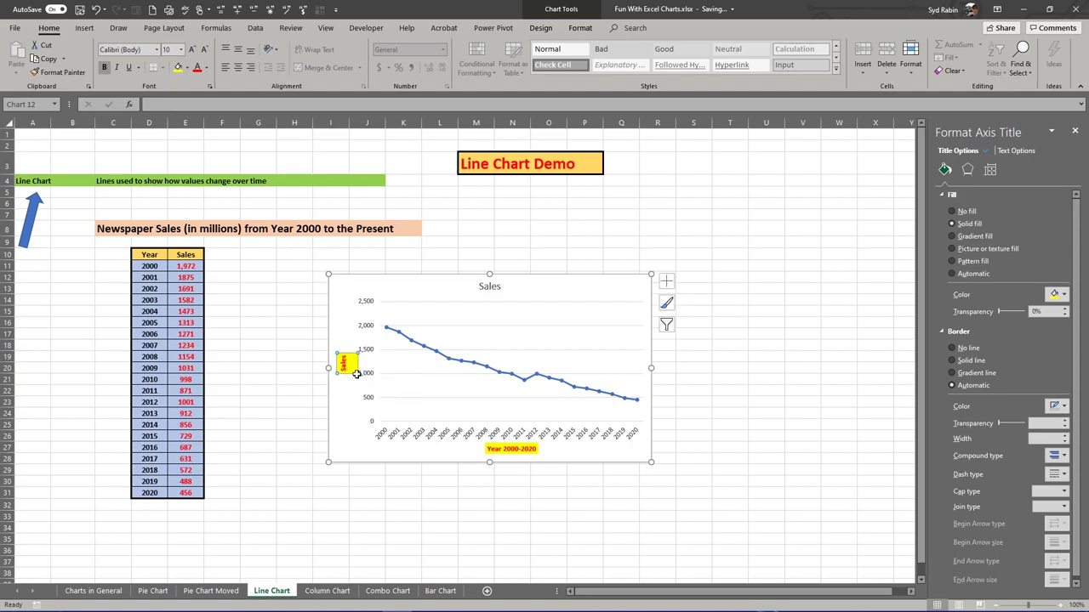
{"action": "mouse_move", "coordinate": [357, 365]}
{"action": "left_mouse_down"}
{"action": "mouse_move", "coordinate": [361, 377]}
{"action": "mouse_move", "coordinate": [351, 370]}
{"action": "left_mouse_up"}
{"action": "left_click", "coordinate": [351, 364]}
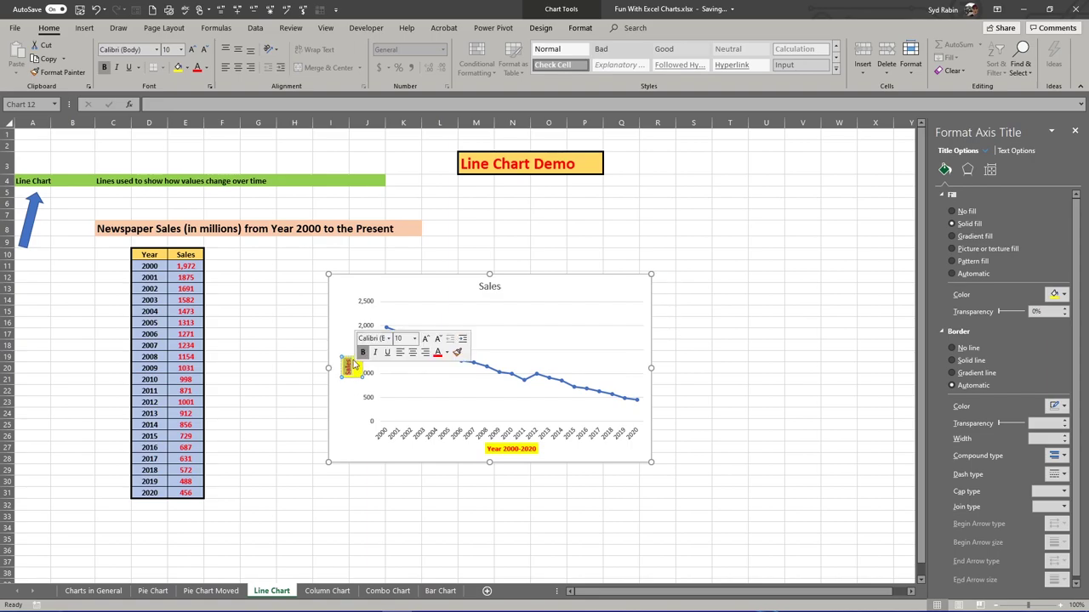
{"action": "double_click", "coordinate": [351, 363]}
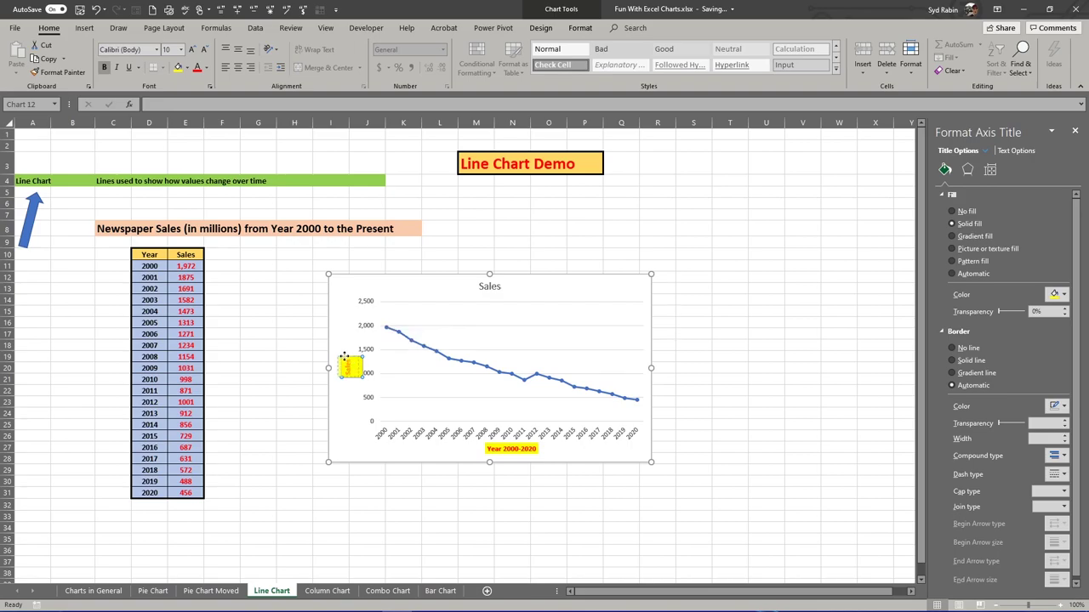
{"action": "left_click", "coordinate": [351, 398]}
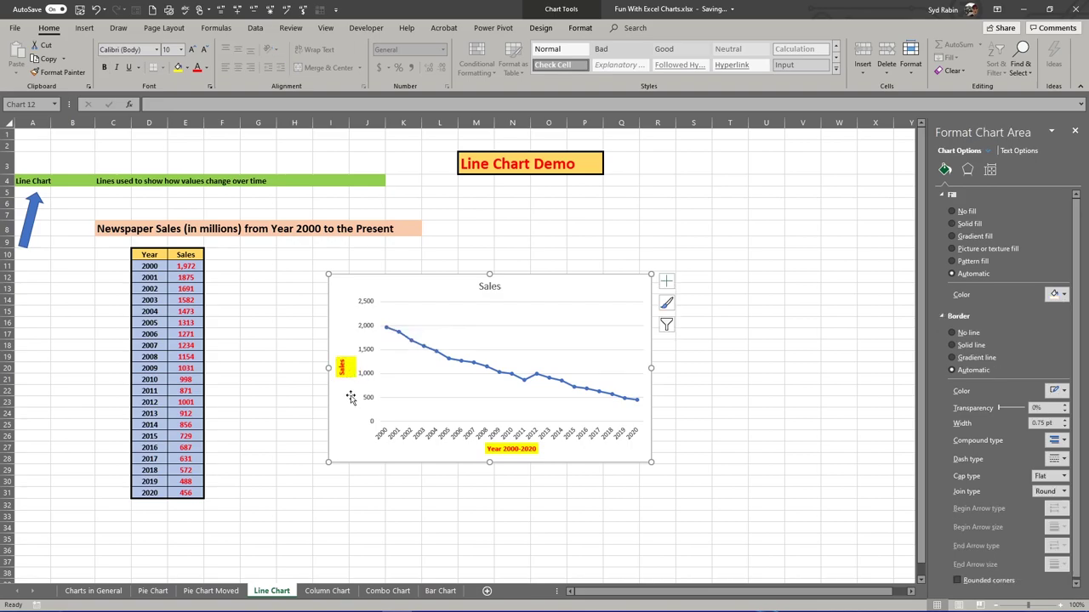
Set the line chart's title to "Declining Newspaper Sales 2000-2020".
{"action": "left_click", "coordinate": [486, 287]}
{"action": "left_click", "coordinate": [483, 287]}
{"action": "left_click", "coordinate": [482, 288]}
{"action": "left_click_drag", "start_coordinate": [488, 289], "coordinate": [523, 288]}
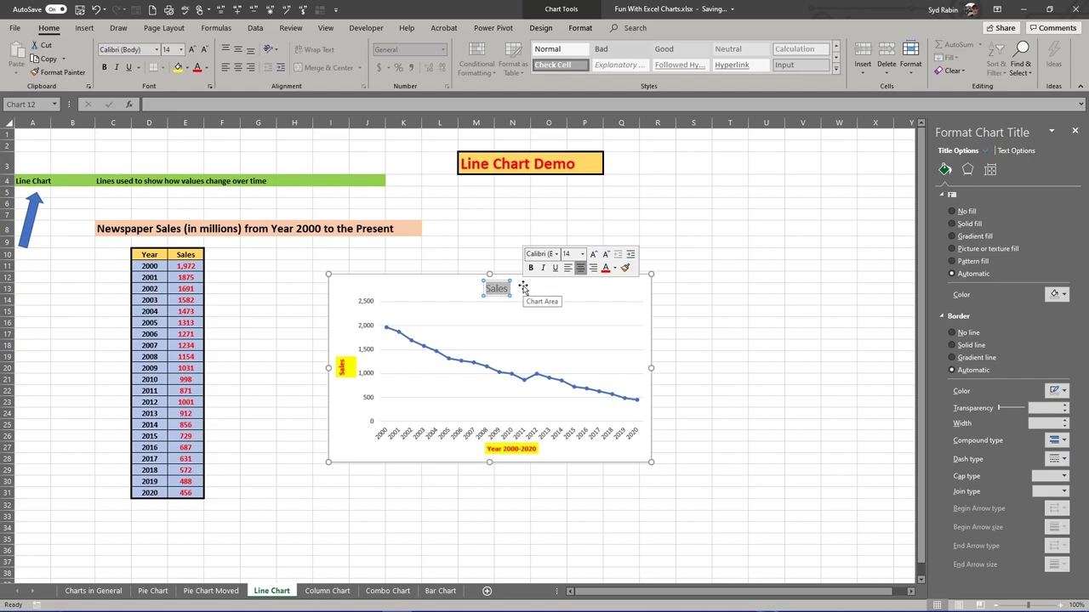
{"action": "type", "text": "Dec"}
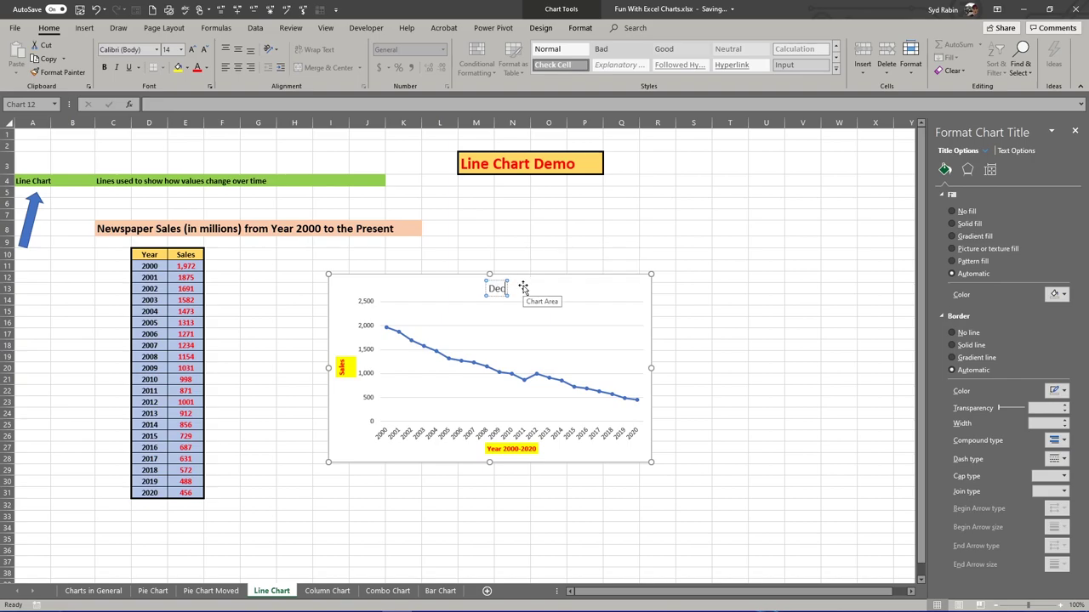
{"action": "type", "text": "lining Ne"}
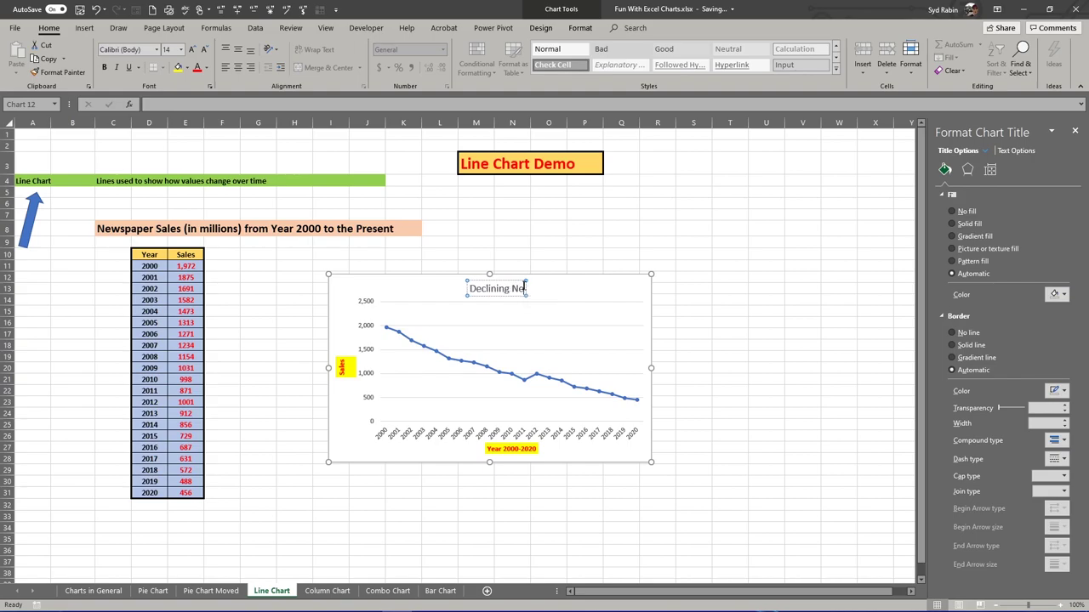
{"action": "type", "text": "wspaper Sal"}
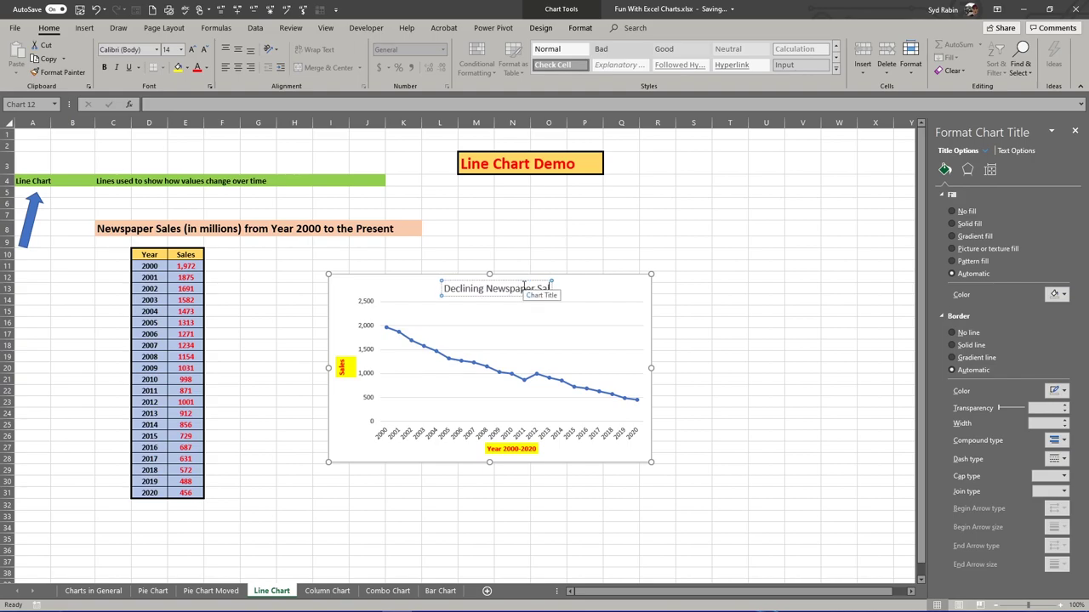
{"action": "type", "text": "es 2020"}
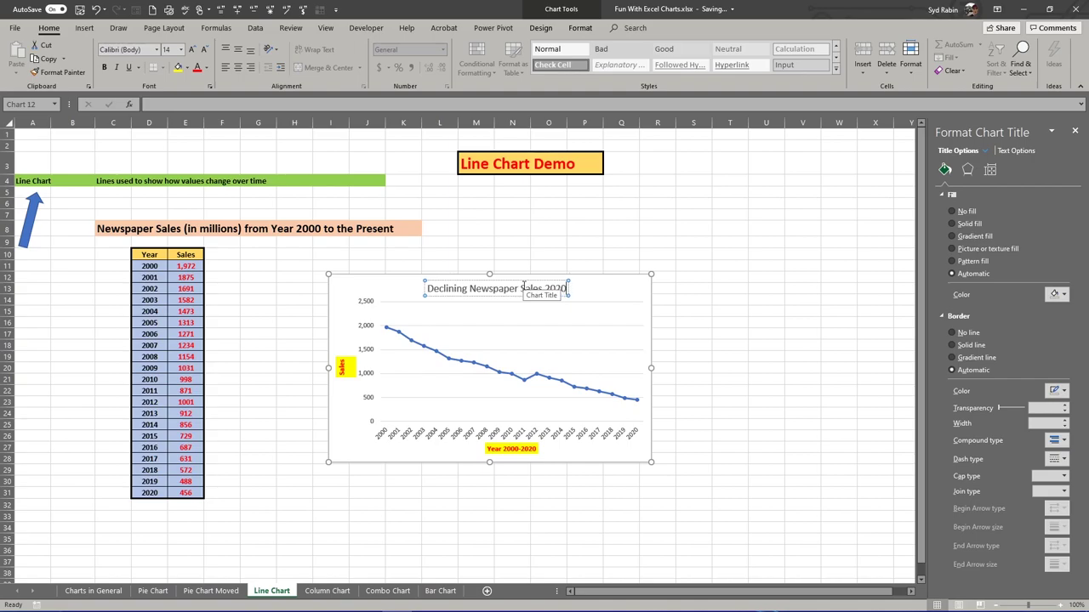
{"action": "key", "text": "BackSpace"}
{"action": "key", "text": "BackSpace"}
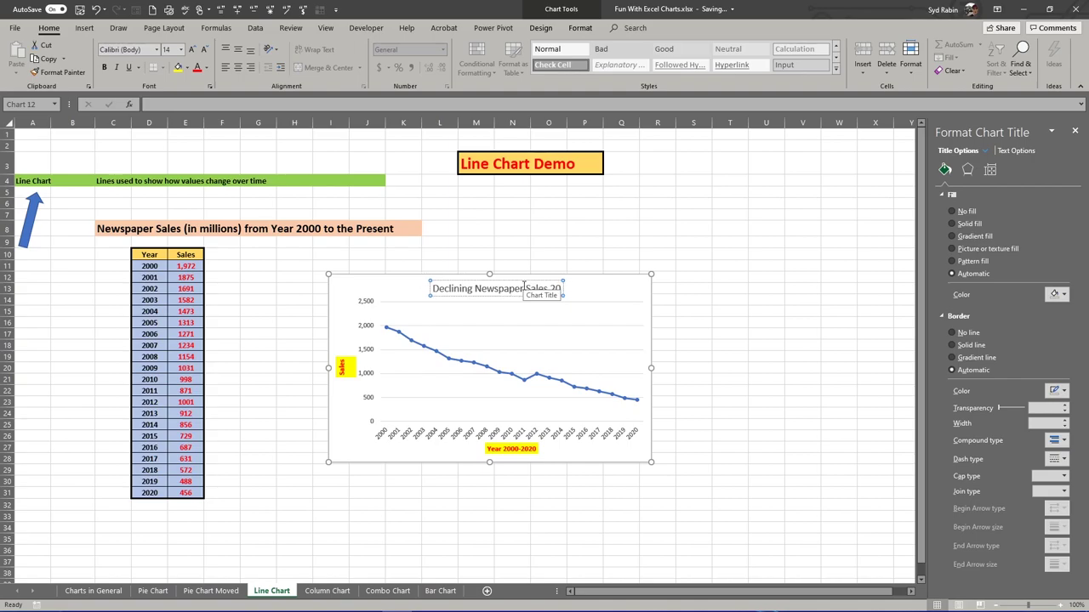
{"action": "type", "text": "00-"}
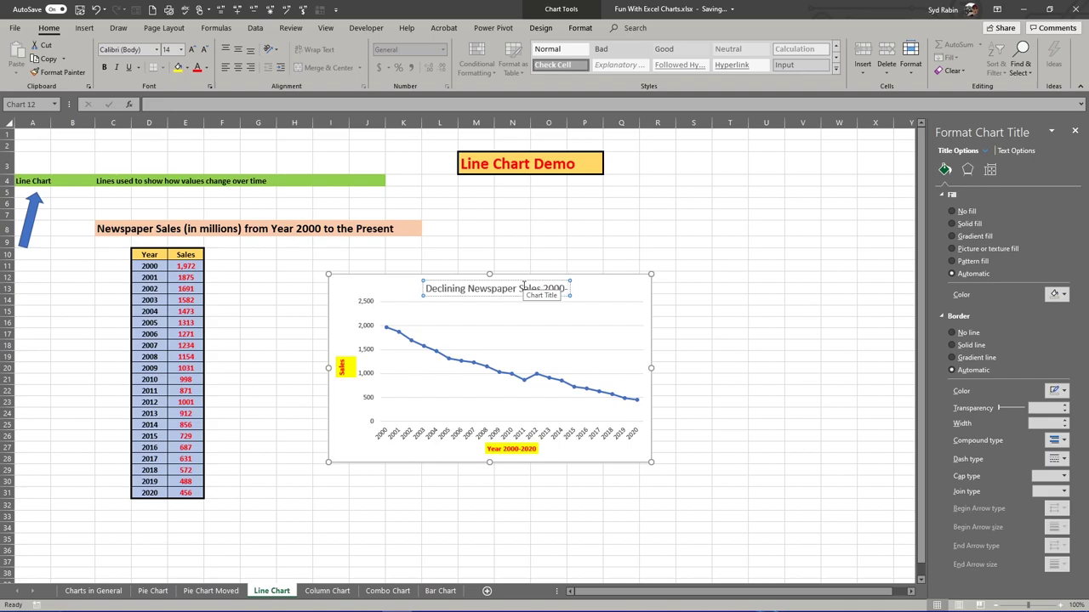
{"action": "type", "text": "2020"}
{"action": "left_click", "coordinate": [540, 348]}
Format the line chart's title with bold purple text and a light blue fill.
{"action": "left_click", "coordinate": [503, 291]}
{"action": "left_click_drag", "start_coordinate": [527, 284], "coordinate": [579, 291]}
{"action": "left_click", "coordinate": [403, 288]}
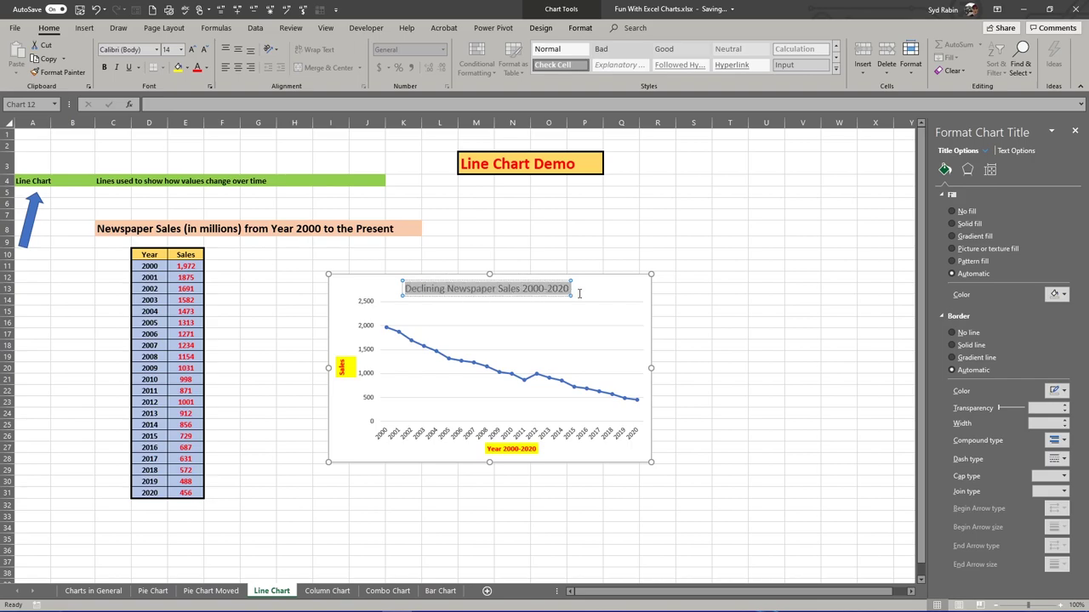
{"action": "left_click", "coordinate": [105, 69]}
{"action": "left_click", "coordinate": [209, 68]}
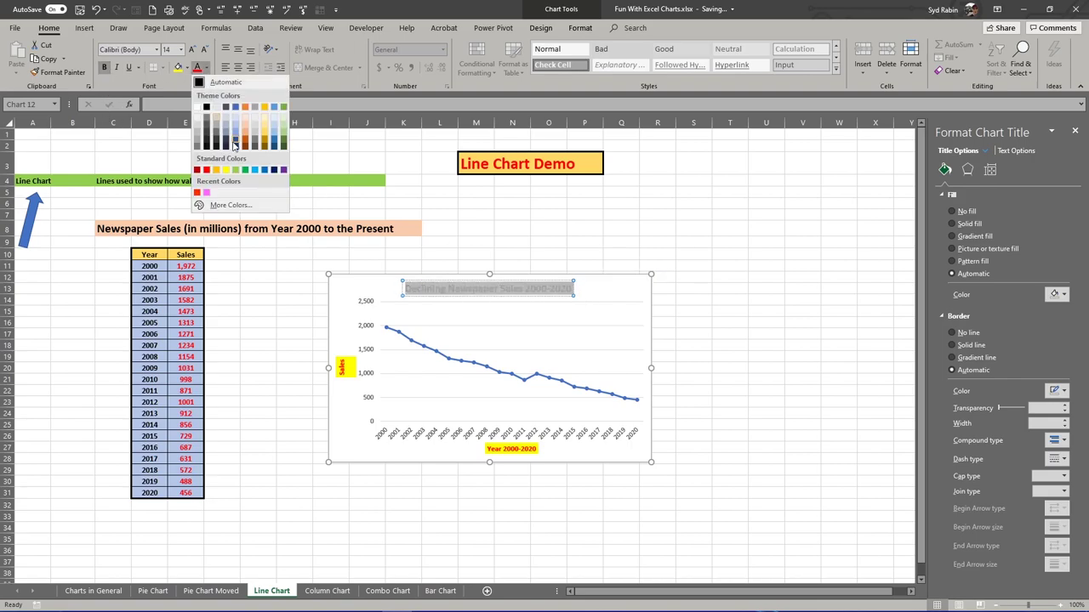
{"action": "left_click", "coordinate": [284, 171]}
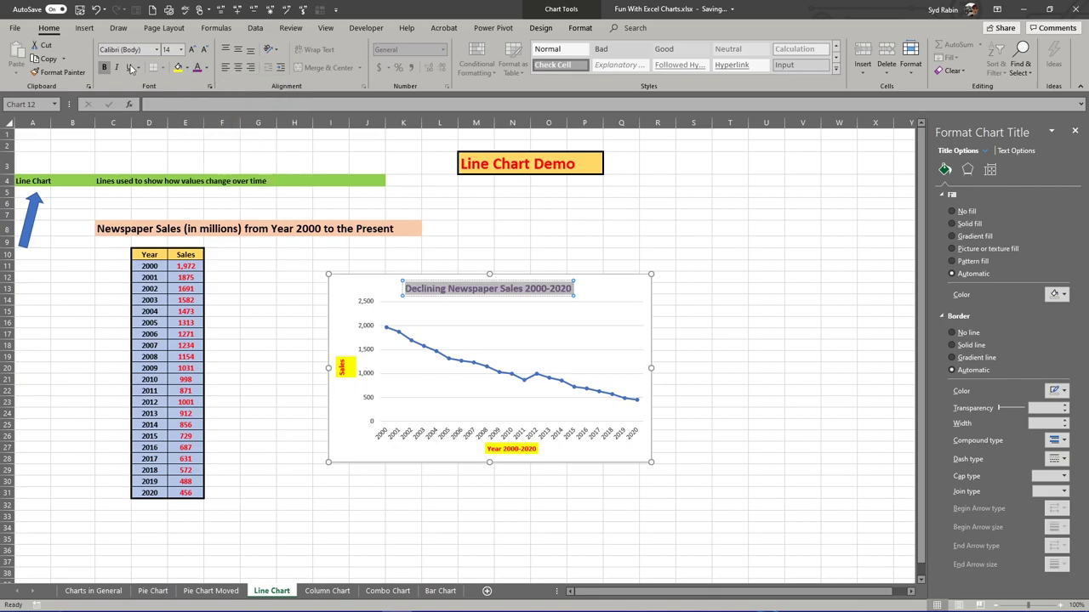
{"action": "left_click", "coordinate": [184, 68]}
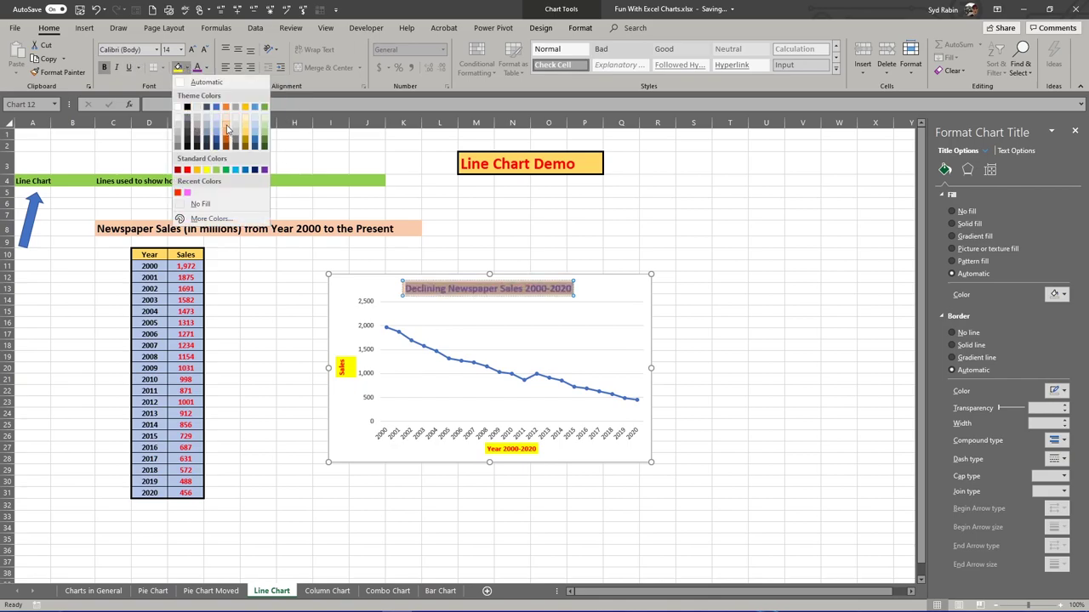
{"action": "left_click", "coordinate": [458, 324]}
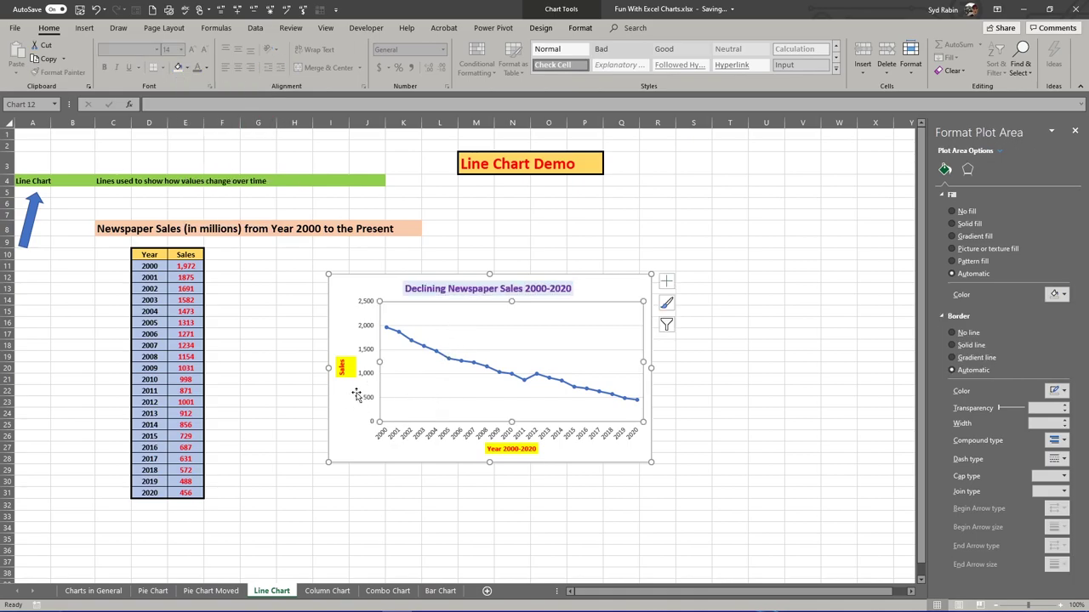
{"action": "left_click", "coordinate": [357, 293]}
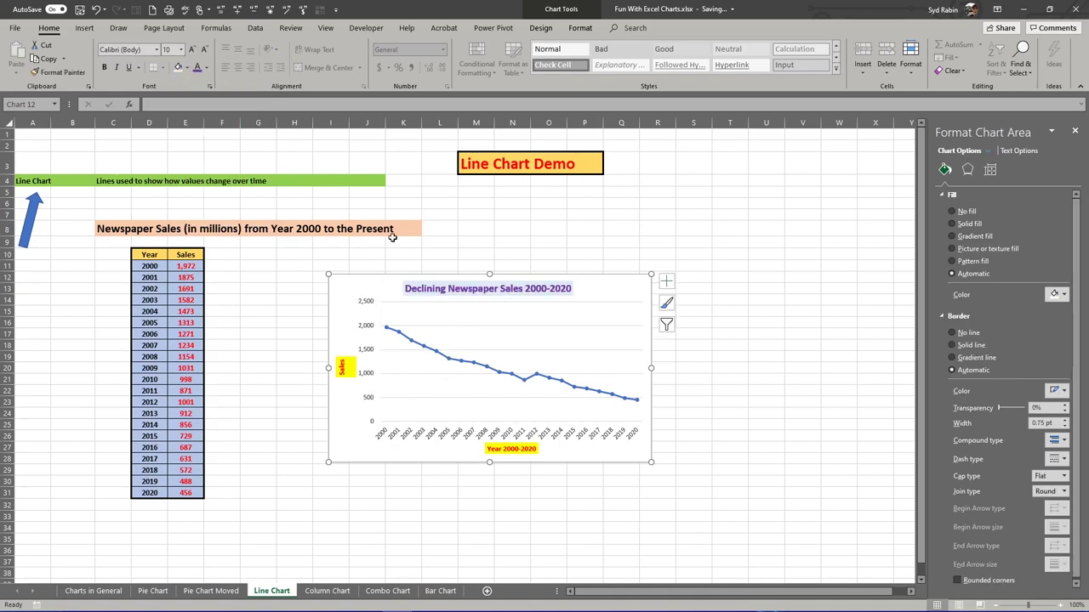
Recolor the line chart's sales series orange using the third Colorful palette.
{"action": "left_click", "coordinate": [580, 31]}
{"action": "left_click", "coordinate": [537, 31]}
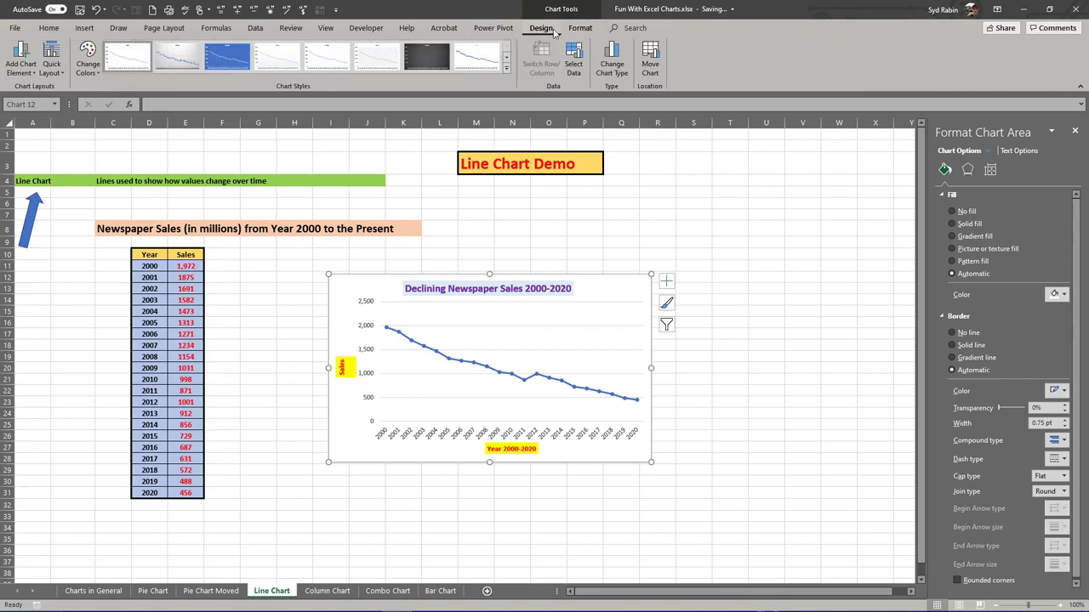
{"action": "left_click", "coordinate": [582, 29]}
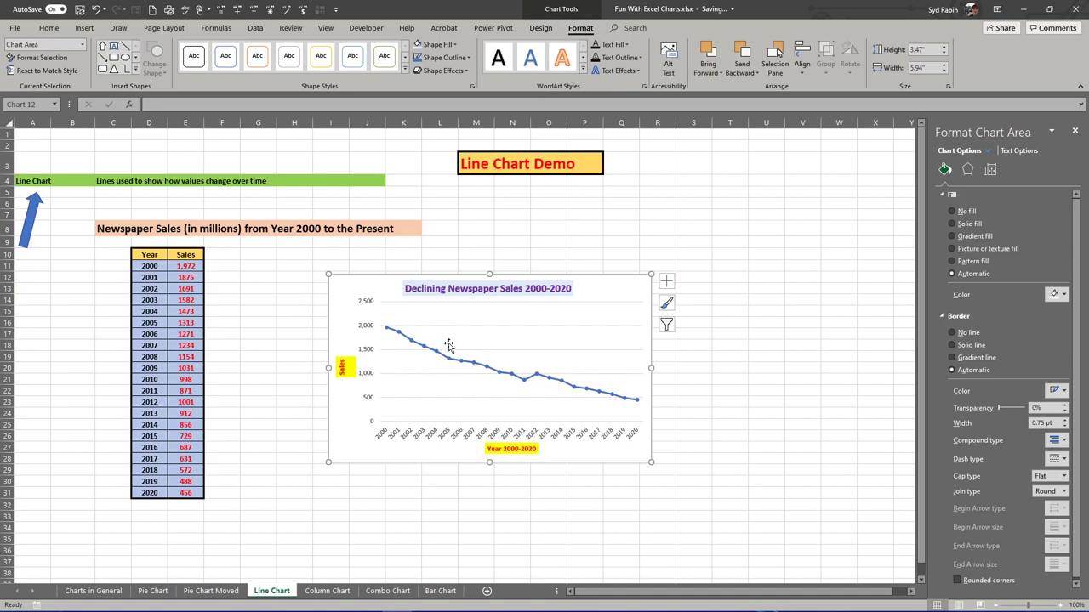
{"action": "left_click", "coordinate": [455, 362]}
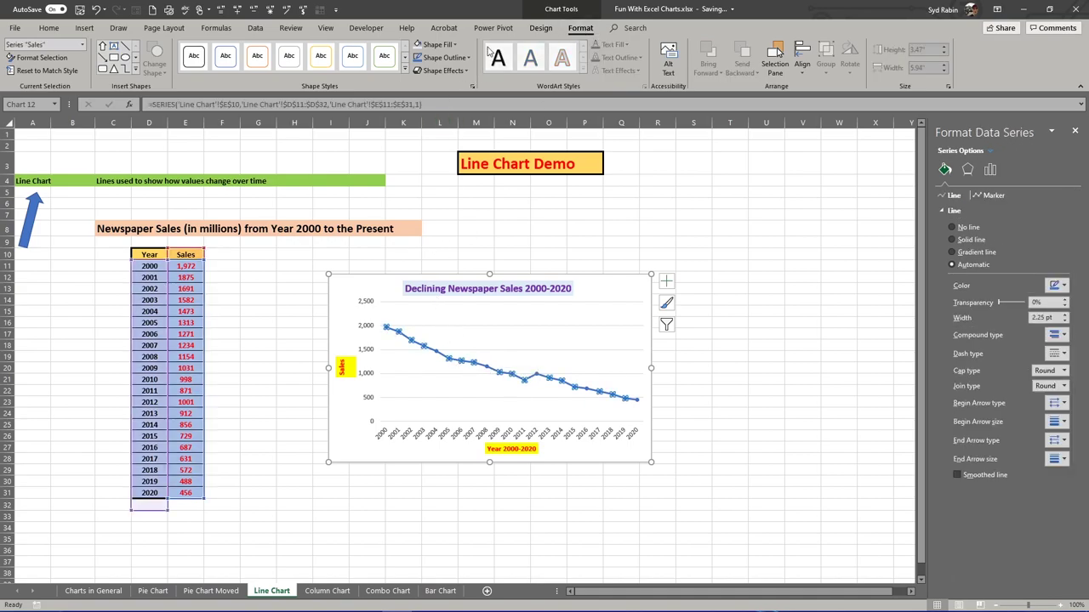
{"action": "left_click", "coordinate": [541, 27]}
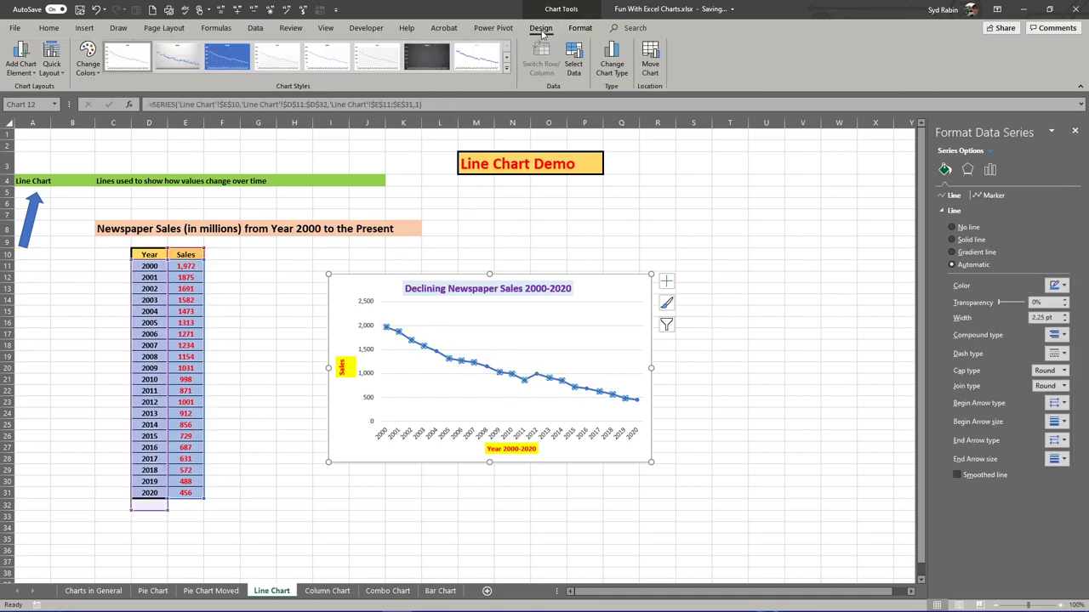
{"action": "left_click", "coordinate": [88, 58]}
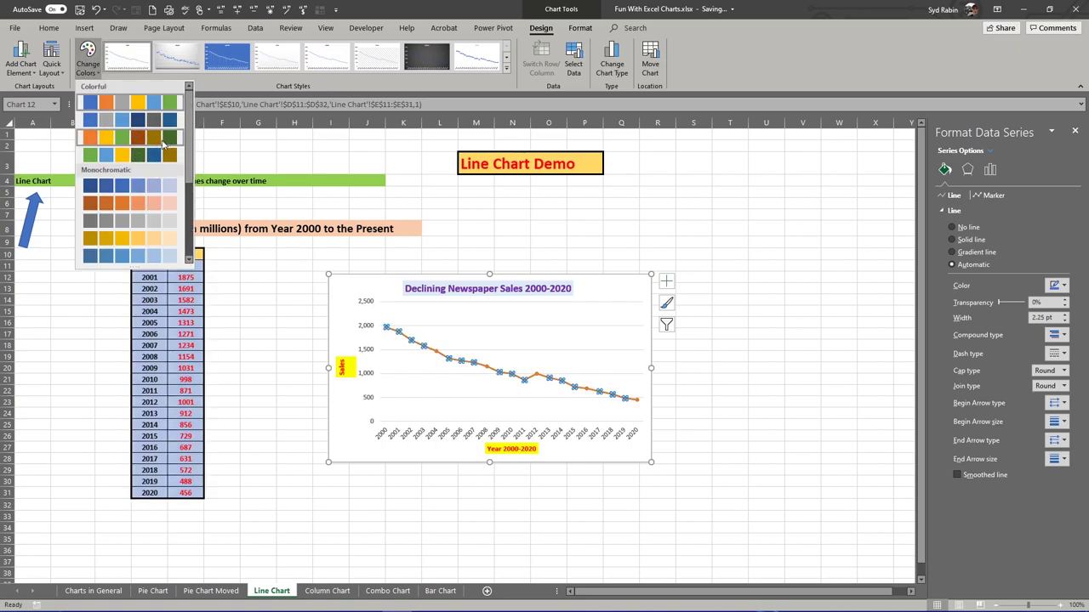
{"action": "left_click", "coordinate": [165, 138]}
{"action": "left_click", "coordinate": [351, 423]}
{"action": "left_click", "coordinate": [429, 352]}
{"action": "left_click", "coordinate": [424, 338]}
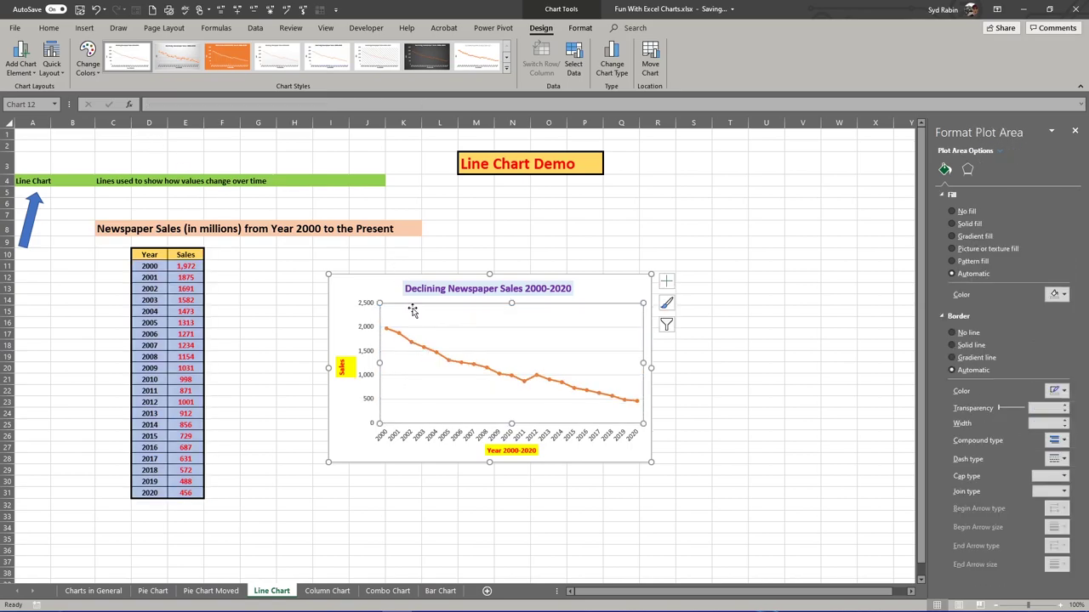
Recolor the line chart's sales series blue using the second Colorful palette.
{"action": "left_click", "coordinate": [440, 358]}
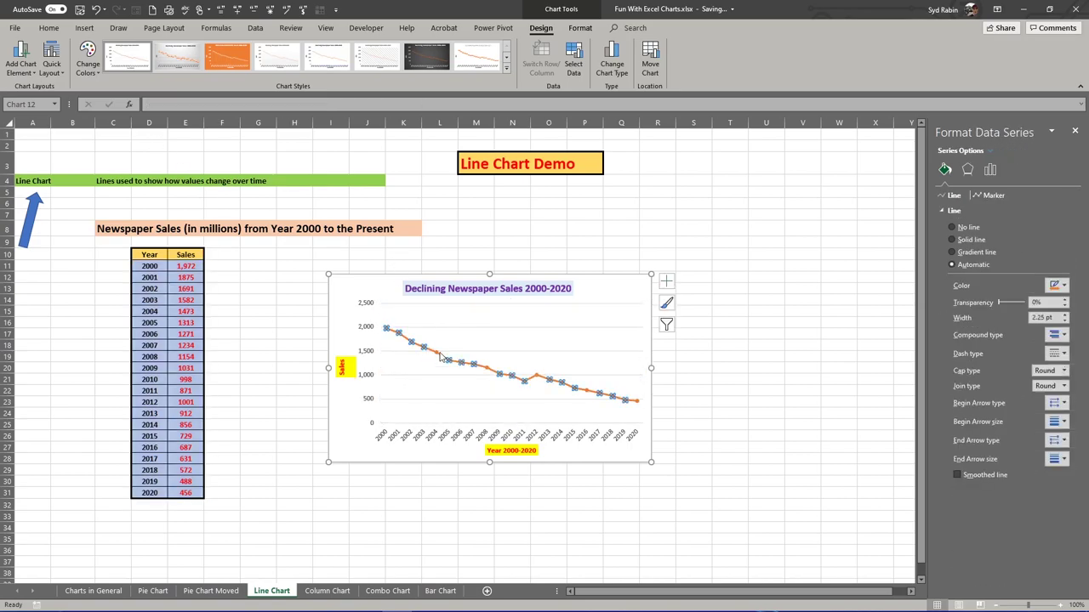
{"action": "left_click", "coordinate": [87, 63]}
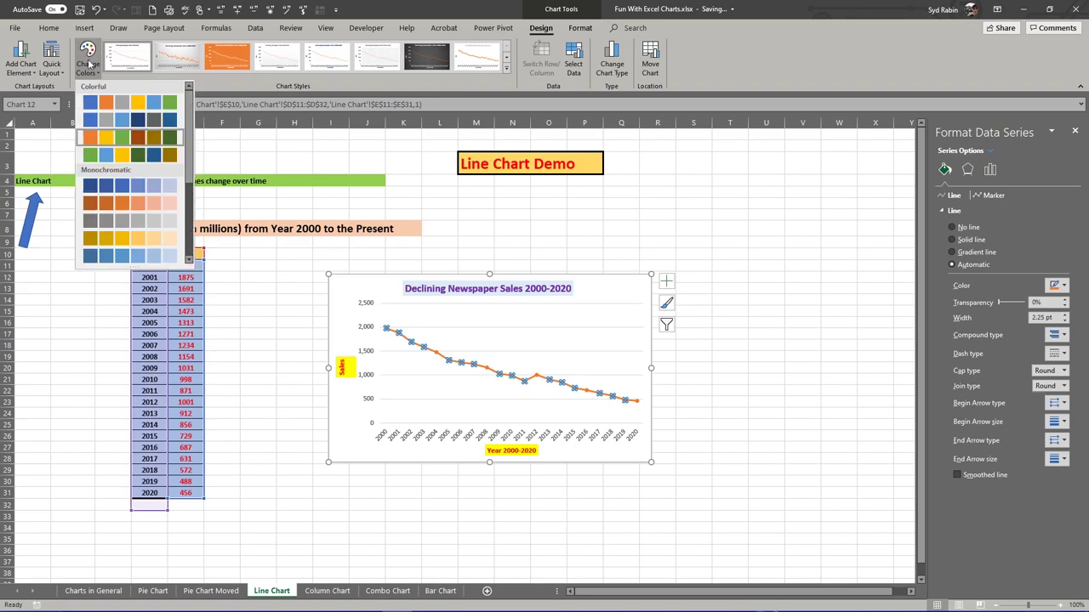
{"action": "left_click", "coordinate": [140, 124]}
Give the line chart's chart area a light orange solid fill and deselect the chart.
{"action": "left_click", "coordinate": [357, 412]}
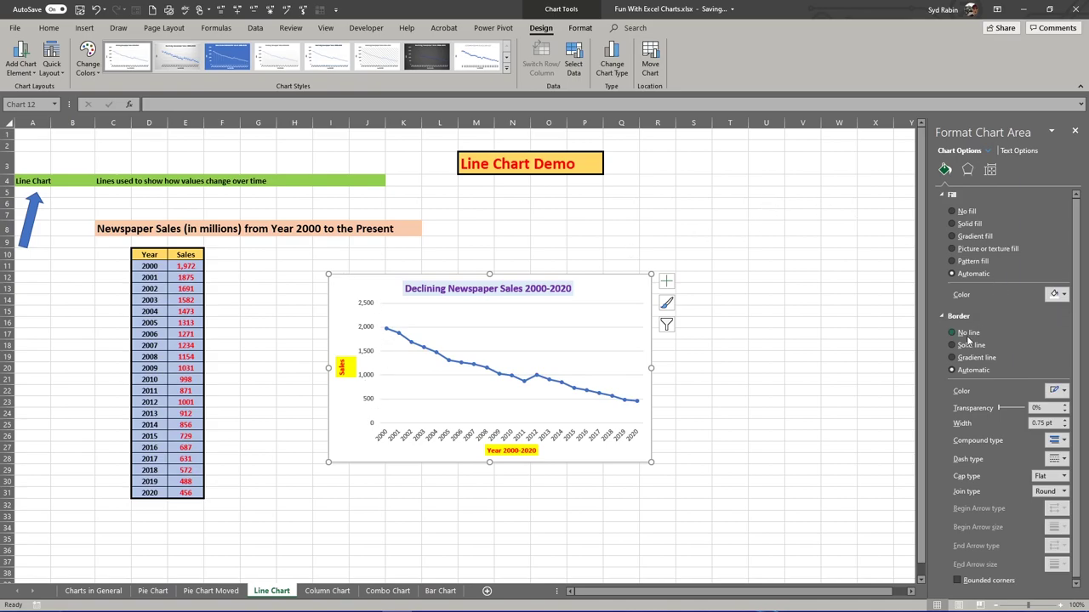
{"action": "left_click", "coordinate": [968, 170]}
{"action": "left_click", "coordinate": [993, 170]}
{"action": "left_click", "coordinate": [968, 170]}
{"action": "left_click", "coordinate": [944, 170]}
{"action": "left_click", "coordinate": [953, 224]}
{"action": "left_click", "coordinate": [1063, 295]}
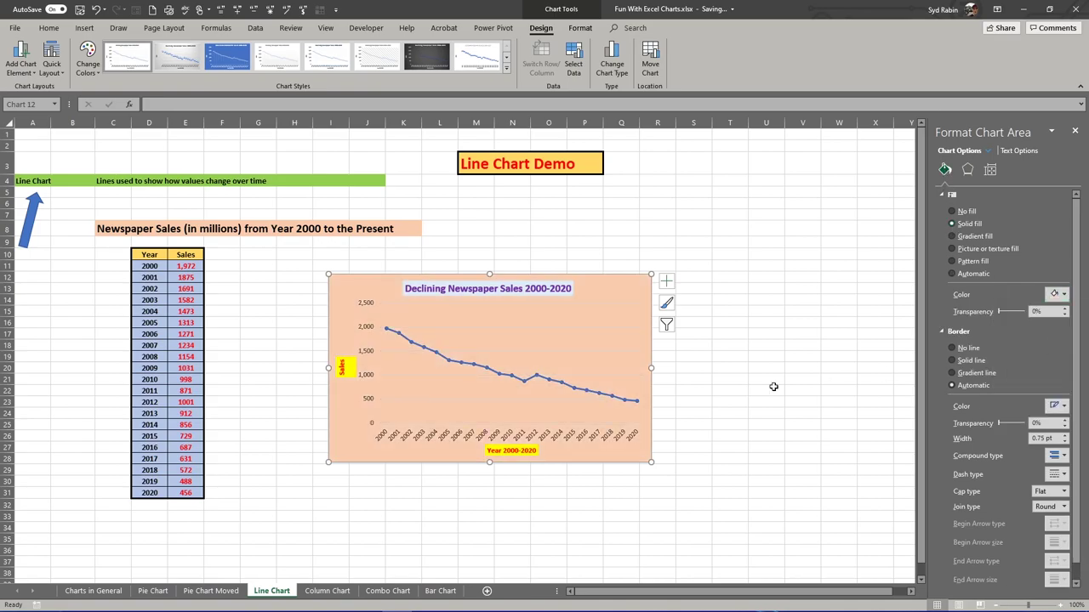
{"action": "left_click", "coordinate": [542, 399]}
{"action": "left_click", "coordinate": [254, 336]}
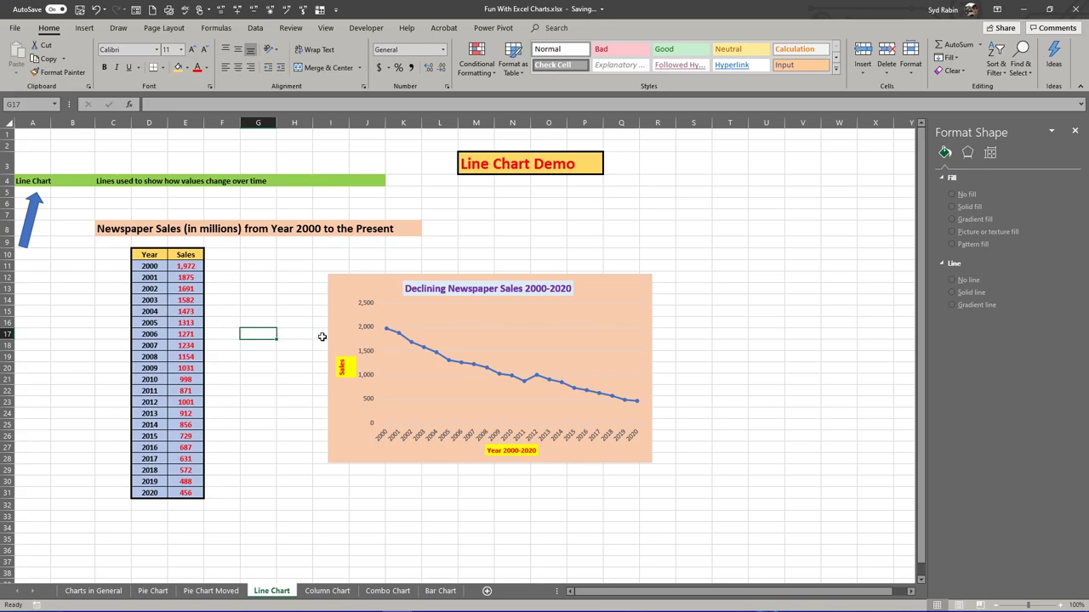
{"action": "left_click", "coordinate": [259, 377]}
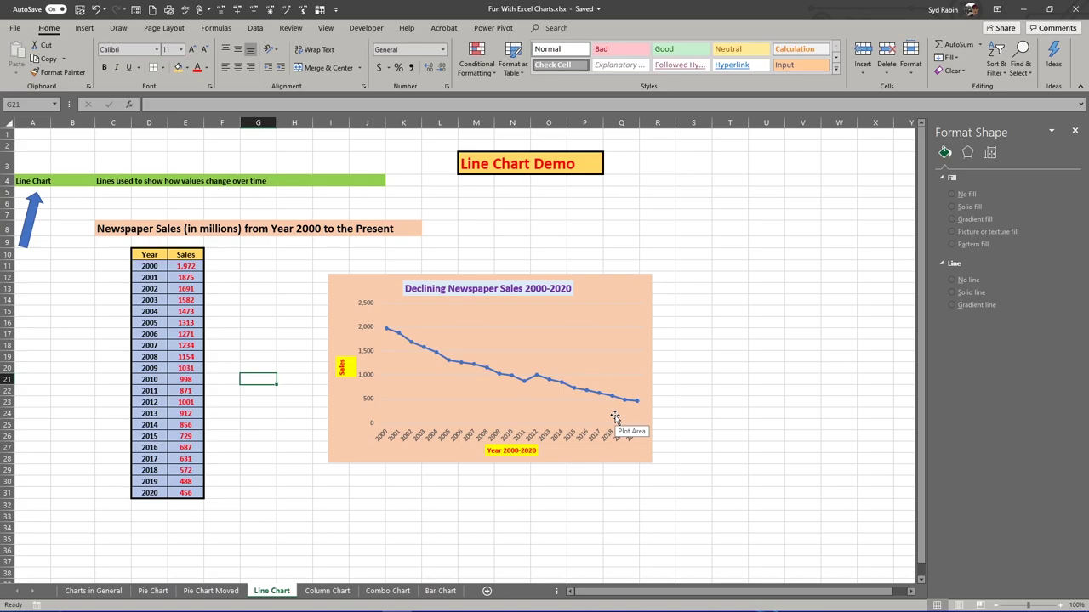
Examine the line chart's data source and the blank definition for adding a series, then dismiss both without changes.
{"action": "right_click", "coordinate": [503, 325]}
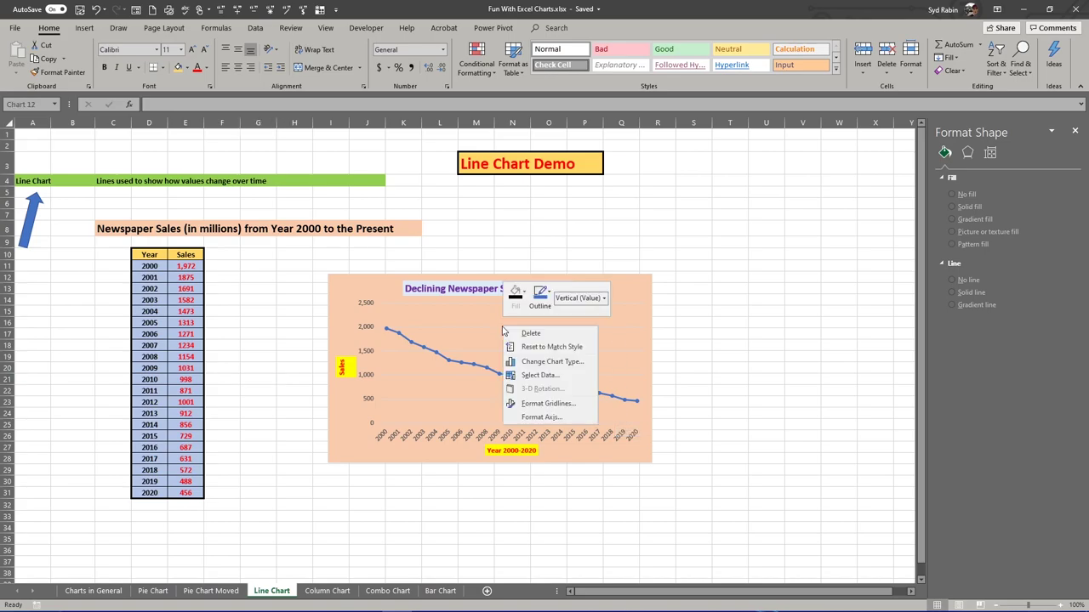
{"action": "key", "text": "Escape"}
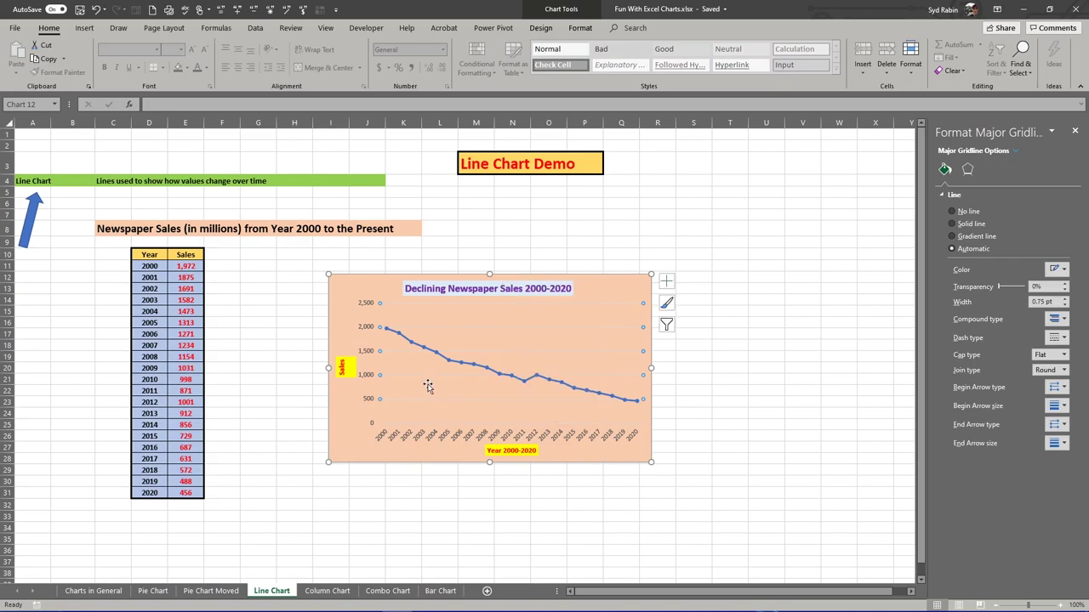
{"action": "right_click", "coordinate": [341, 294]}
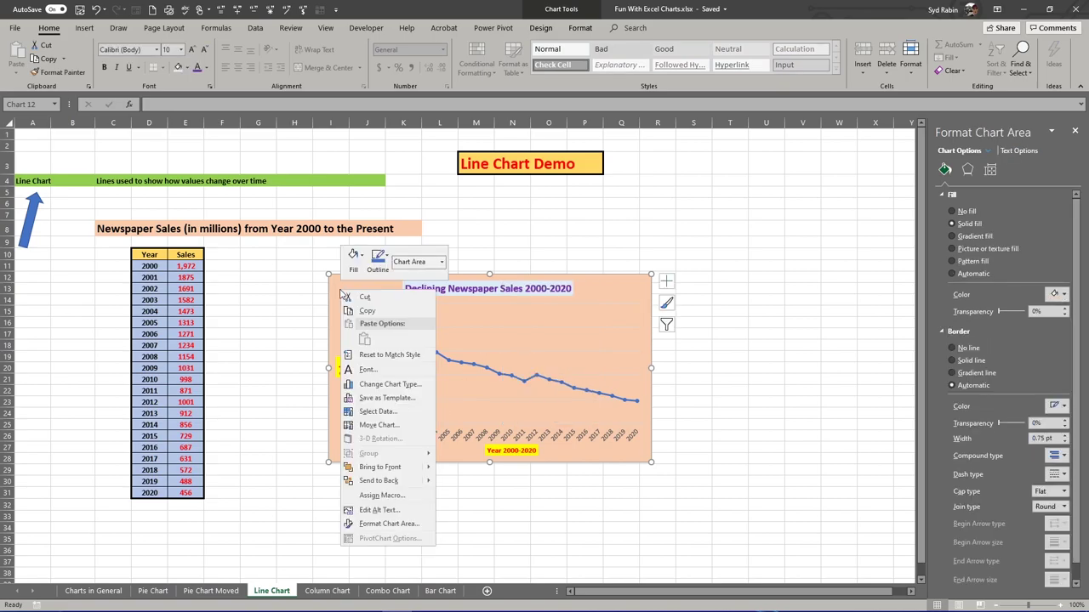
{"action": "left_click", "coordinate": [375, 412]}
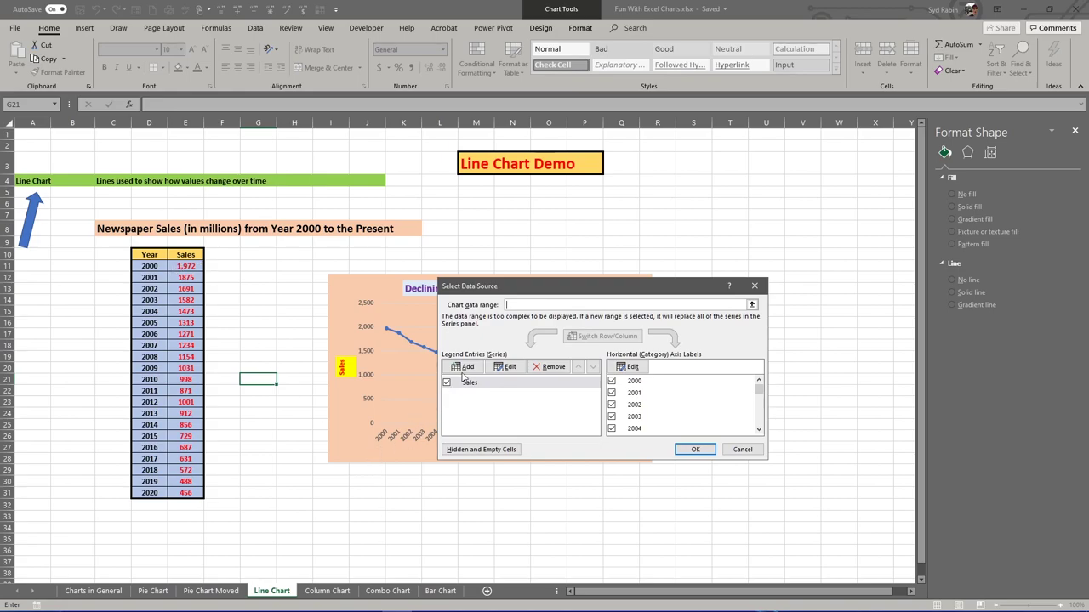
{"action": "left_click", "coordinate": [467, 372]}
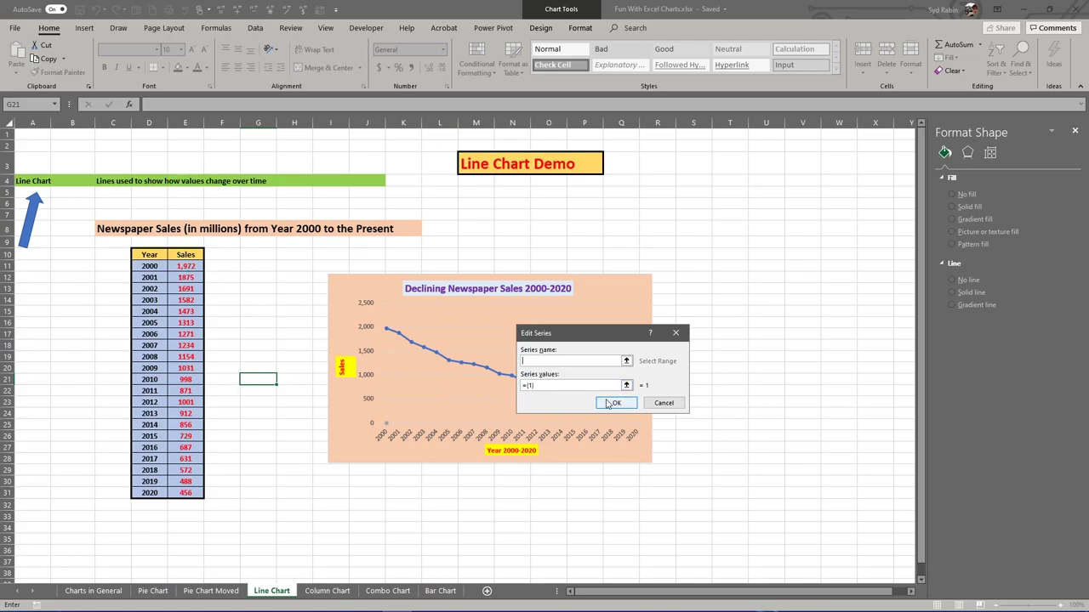
{"action": "left_click", "coordinate": [662, 403]}
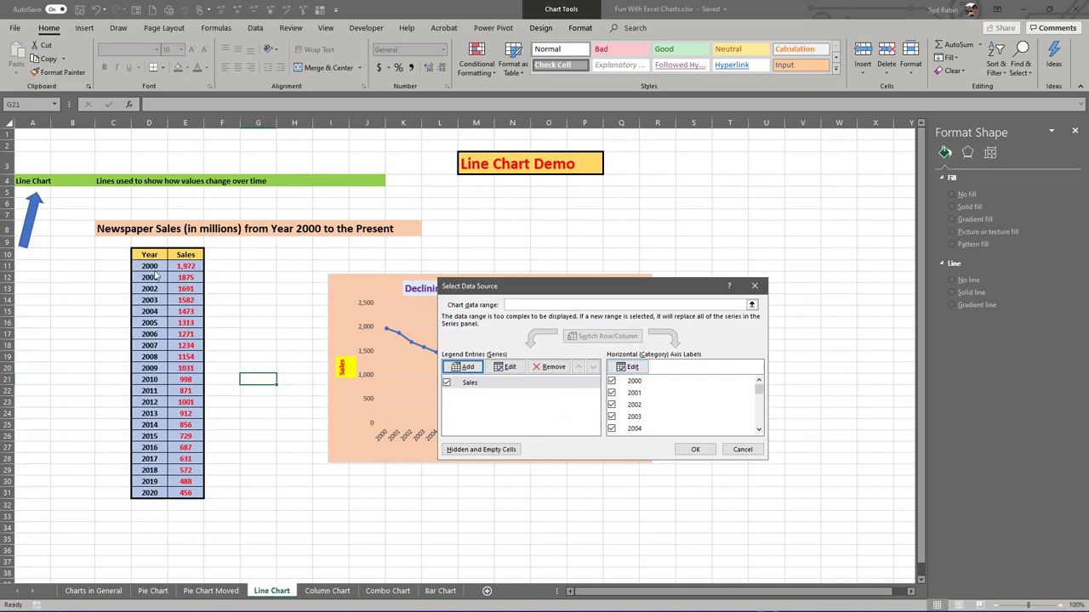
{"action": "left_click", "coordinate": [749, 451]}
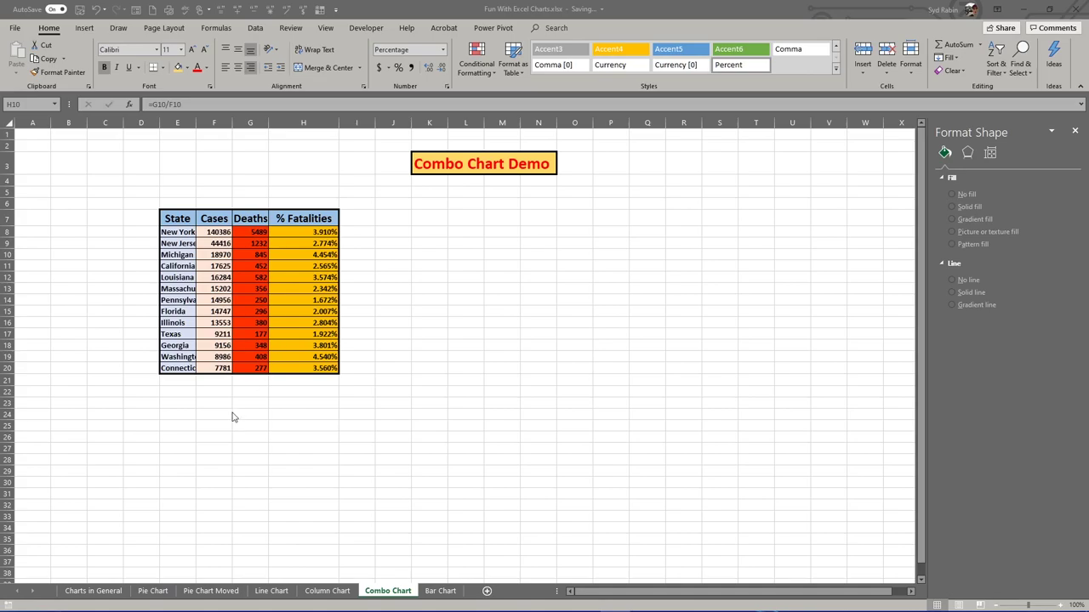
Review the Pie Chart sheet and the Column Chart sheet's quarter and region labels, then return to the Combo Chart sheet.
{"action": "left_click", "coordinate": [151, 592]}
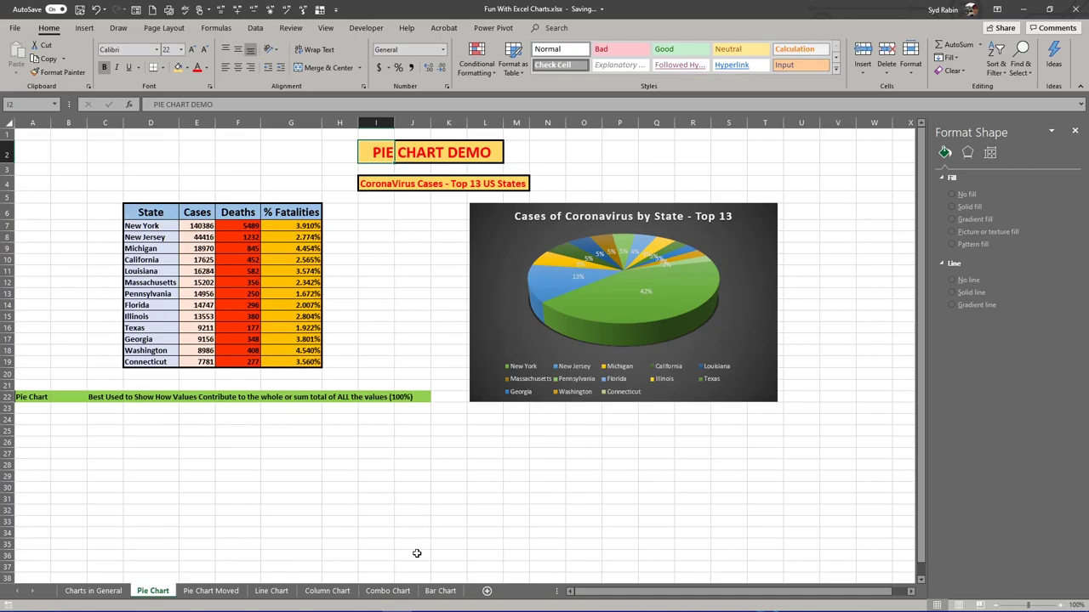
{"action": "left_click", "coordinate": [389, 591]}
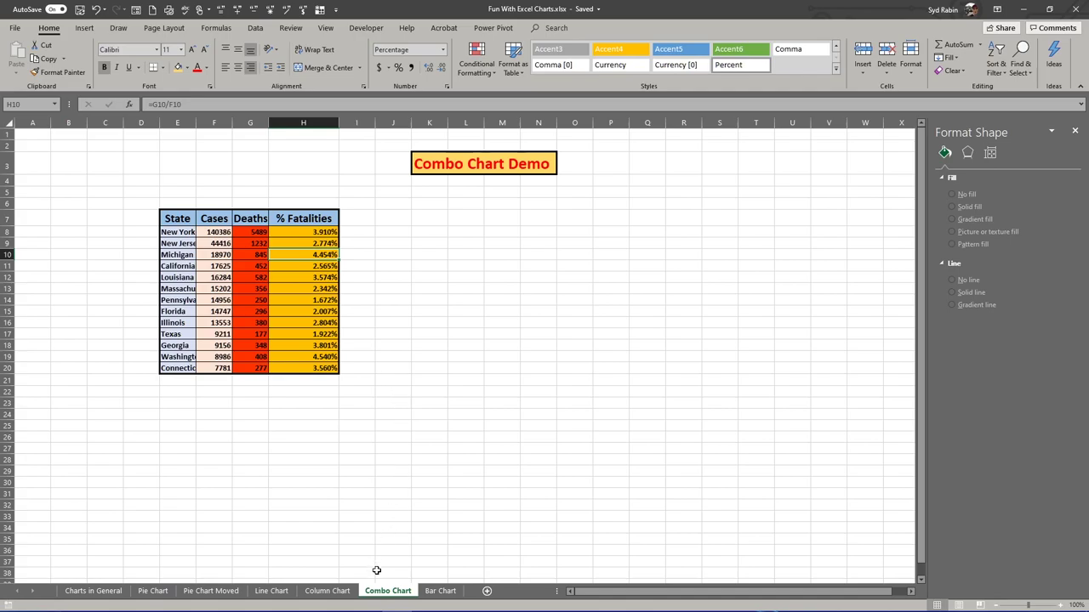
{"action": "left_click", "coordinate": [313, 594]}
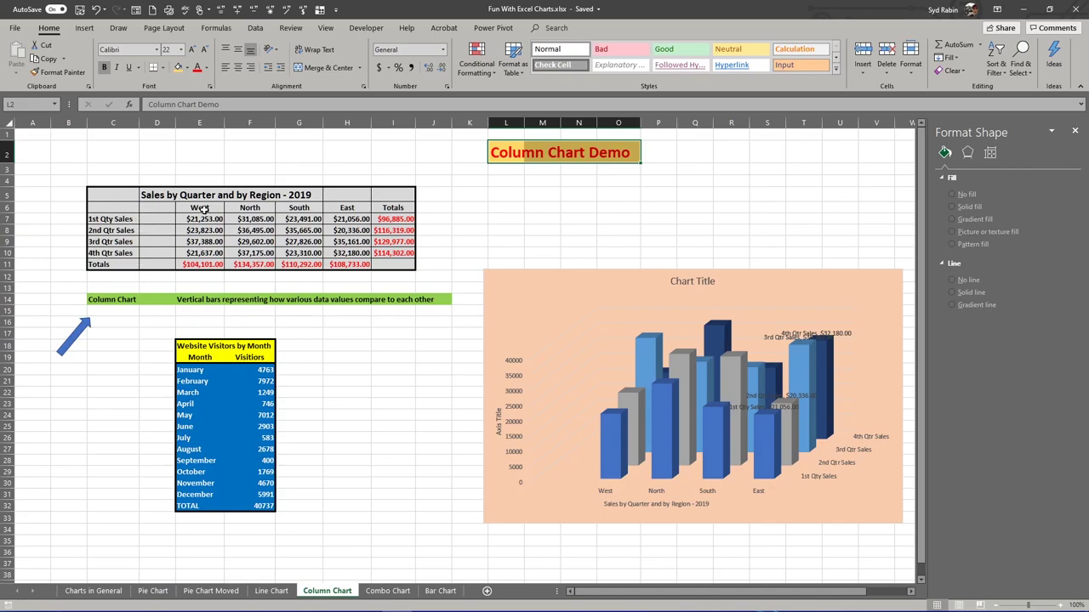
{"action": "left_click_drag", "start_coordinate": [105, 219], "coordinate": [105, 249]}
{"action": "left_click_drag", "start_coordinate": [189, 208], "coordinate": [362, 211]}
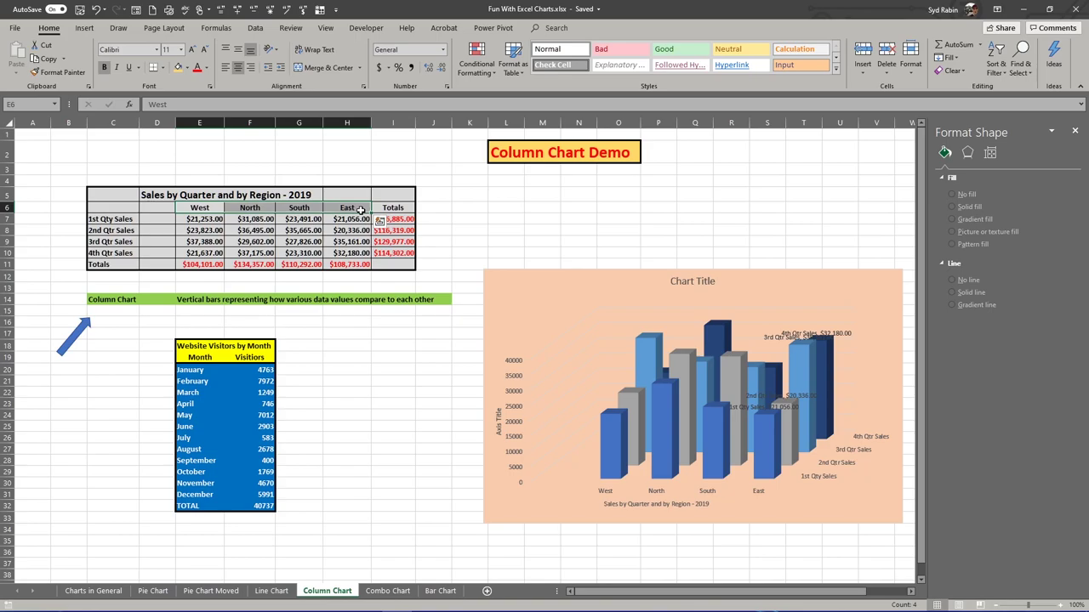
{"action": "left_click", "coordinate": [388, 591]}
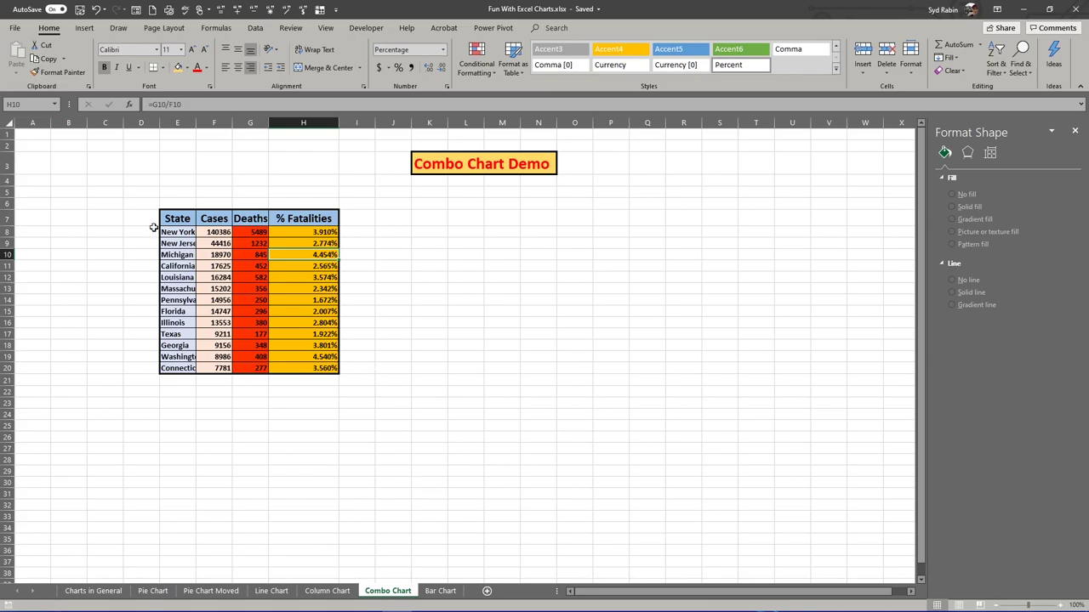
Insert a Clustered Column - Line on Secondary Axis combo chart from the State, Cases and % Fatalities columns, and enlarge it beside the table.
{"action": "left_click_drag", "start_coordinate": [179, 219], "coordinate": [215, 367]}
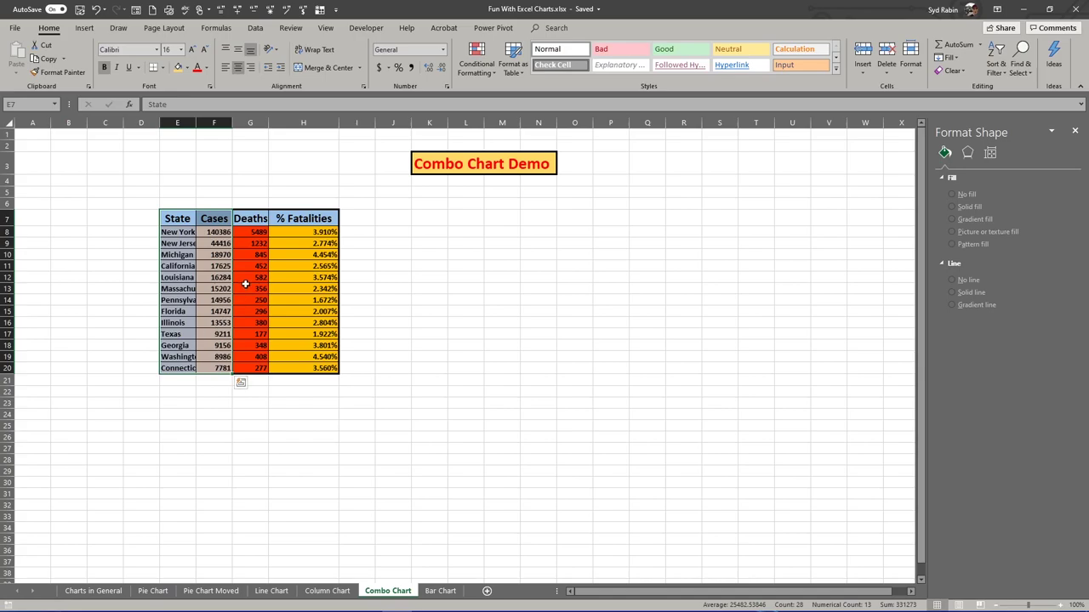
{"action": "left_click_drag", "start_coordinate": [302, 219], "coordinate": [310, 368], "text": "ctrl"}
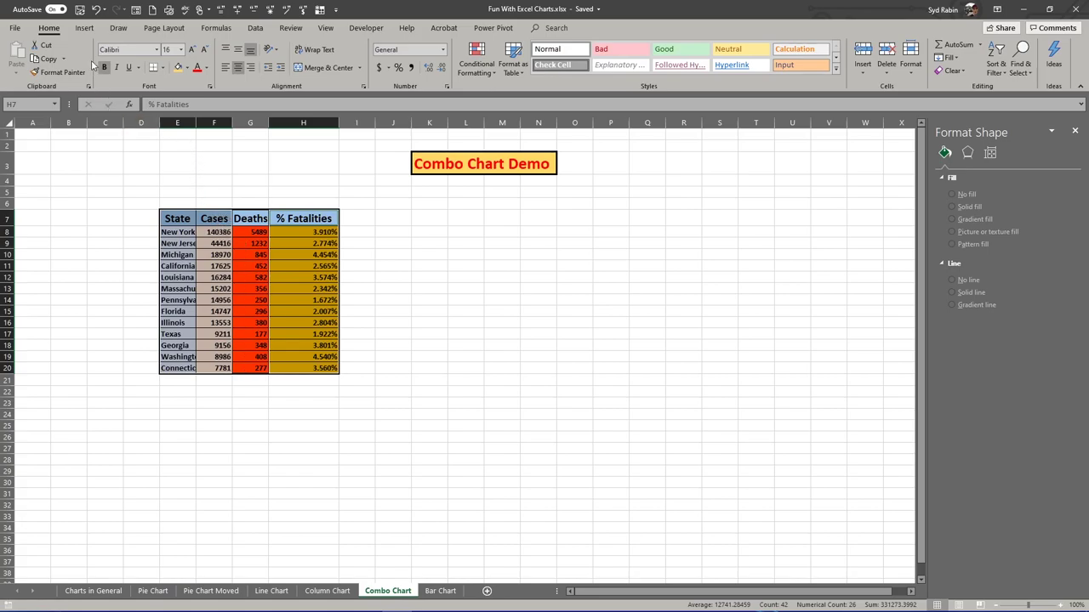
{"action": "left_click", "coordinate": [84, 28]}
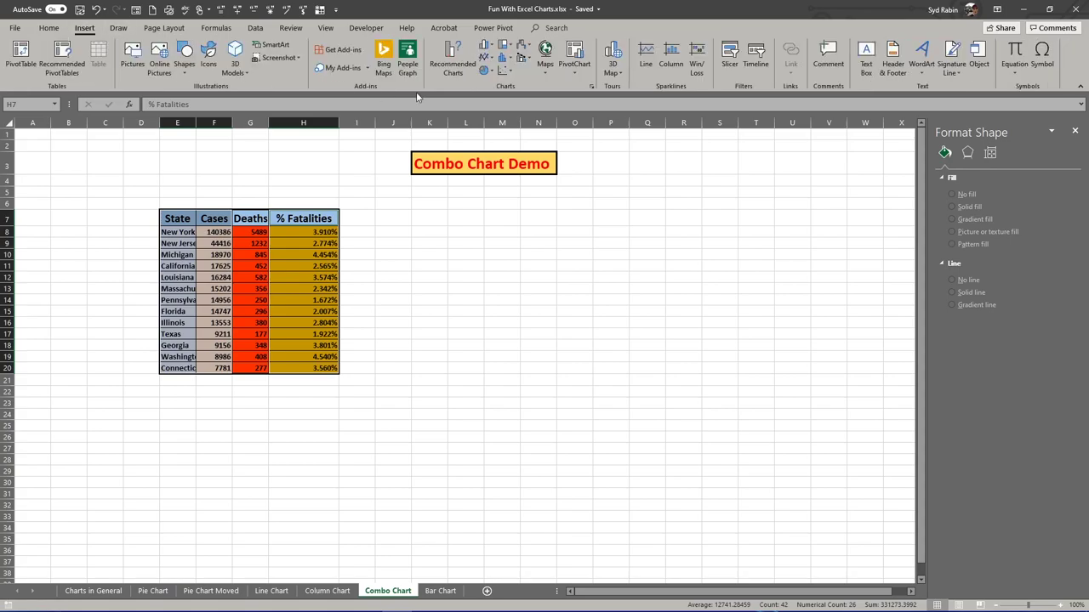
{"action": "left_click", "coordinate": [453, 61]}
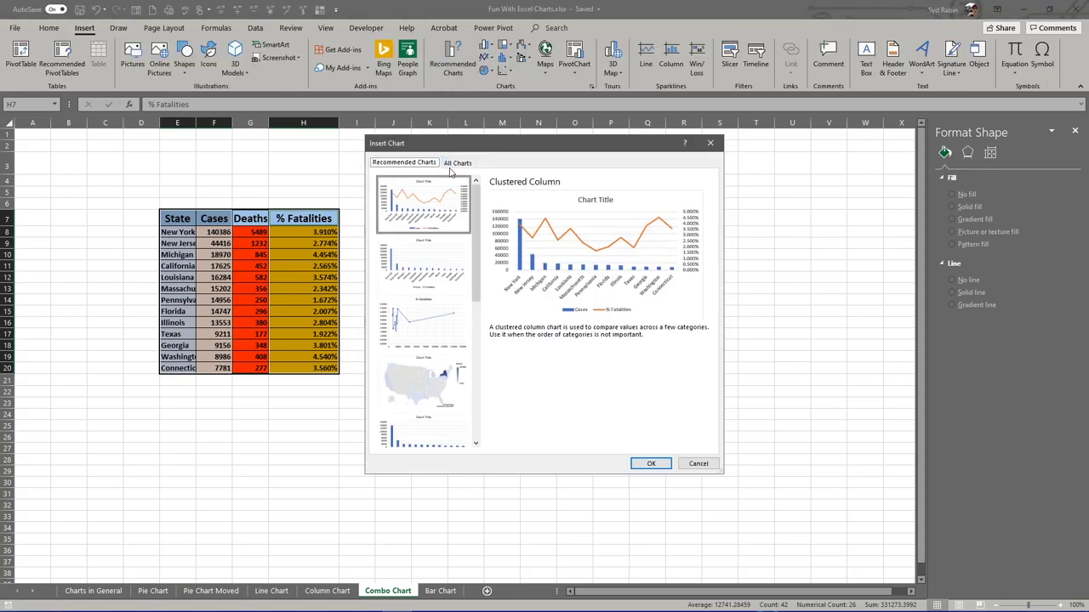
{"action": "left_click", "coordinate": [458, 163]}
{"action": "left_click", "coordinate": [394, 427]}
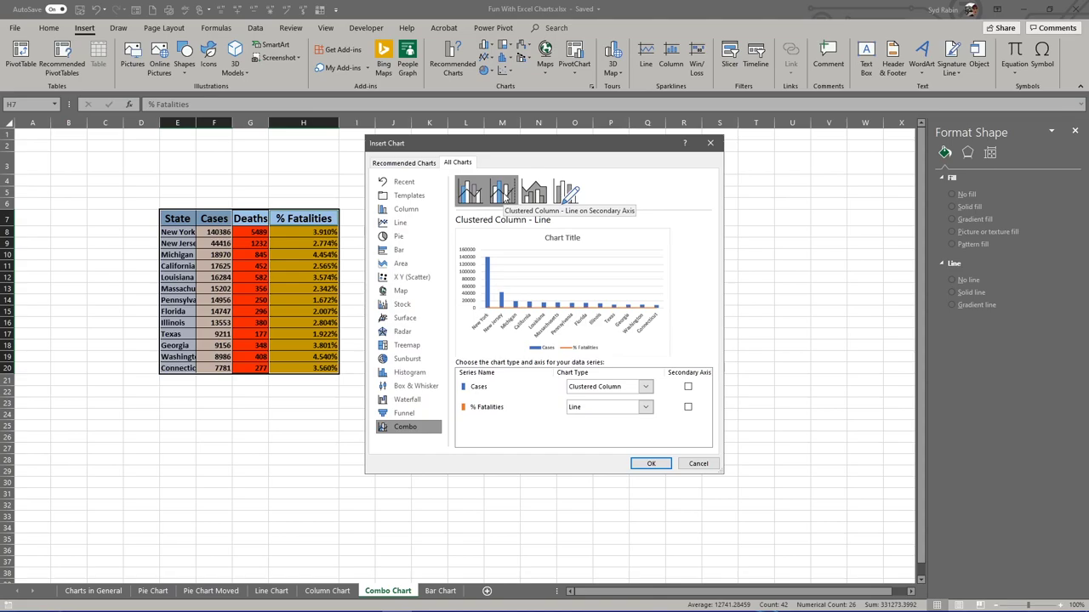
{"action": "left_click", "coordinate": [502, 193]}
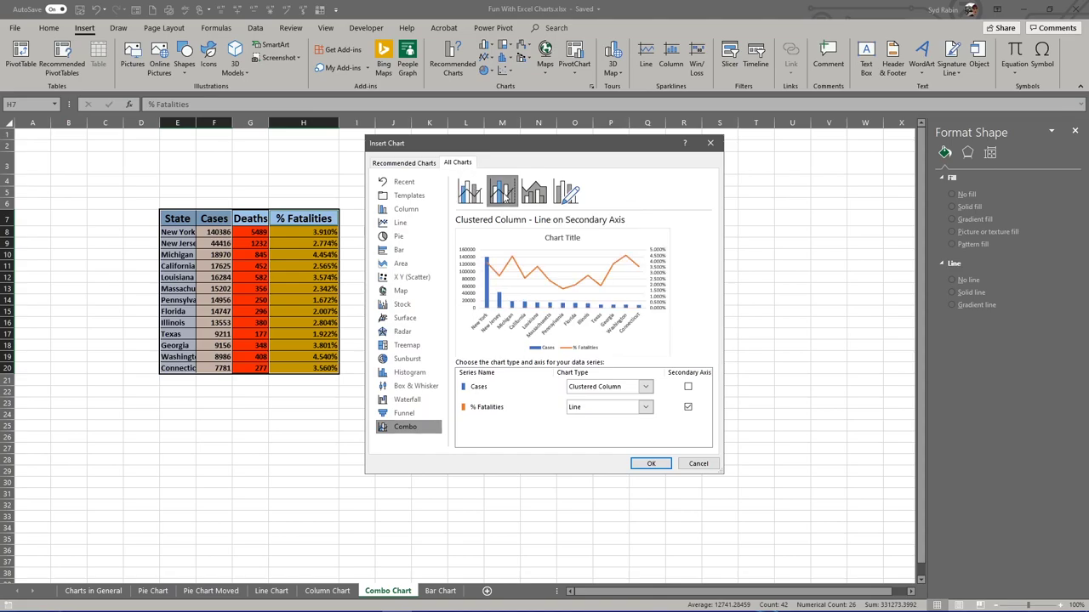
{"action": "left_click", "coordinate": [649, 464]}
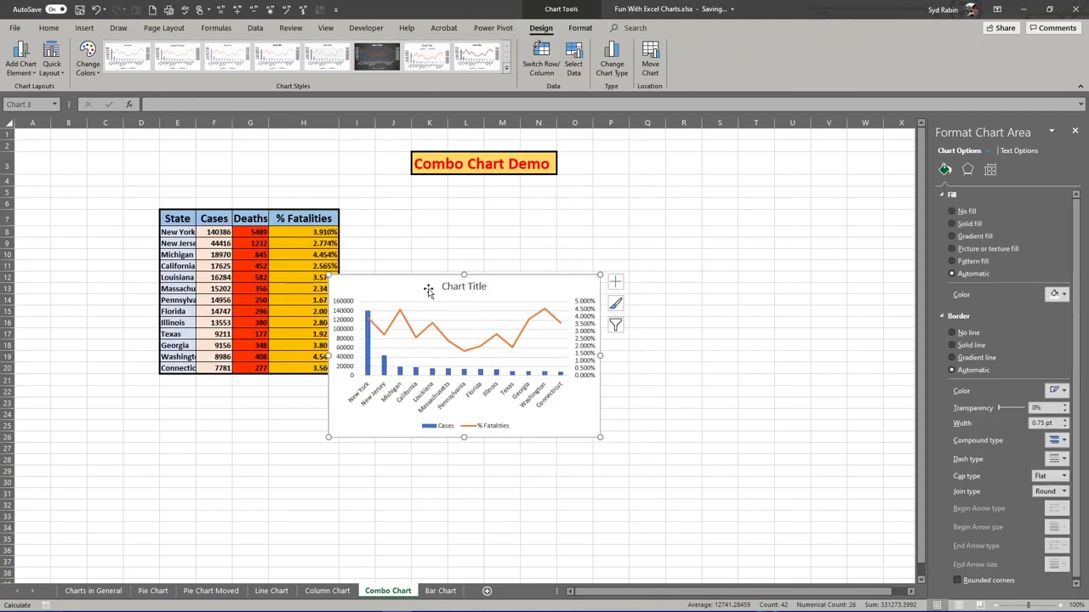
{"action": "left_click_drag", "start_coordinate": [427, 284], "coordinate": [545, 237]}
{"action": "left_click_drag", "start_coordinate": [719, 392], "coordinate": [825, 466]}
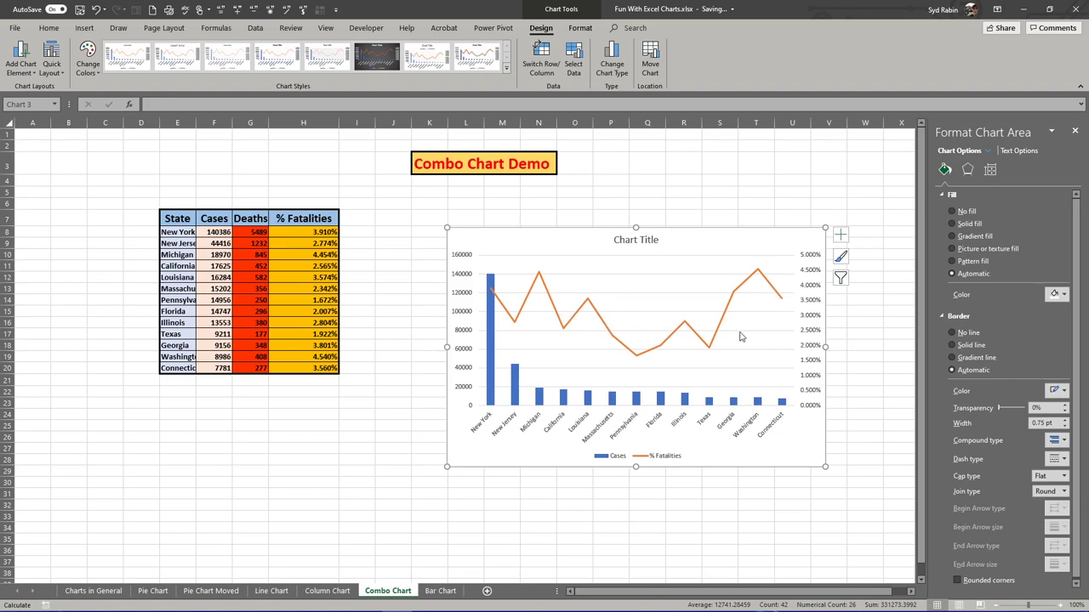
Replace the combo chart's placeholder title with "States Cases and % Fatalities".
{"action": "left_click", "coordinate": [625, 240]}
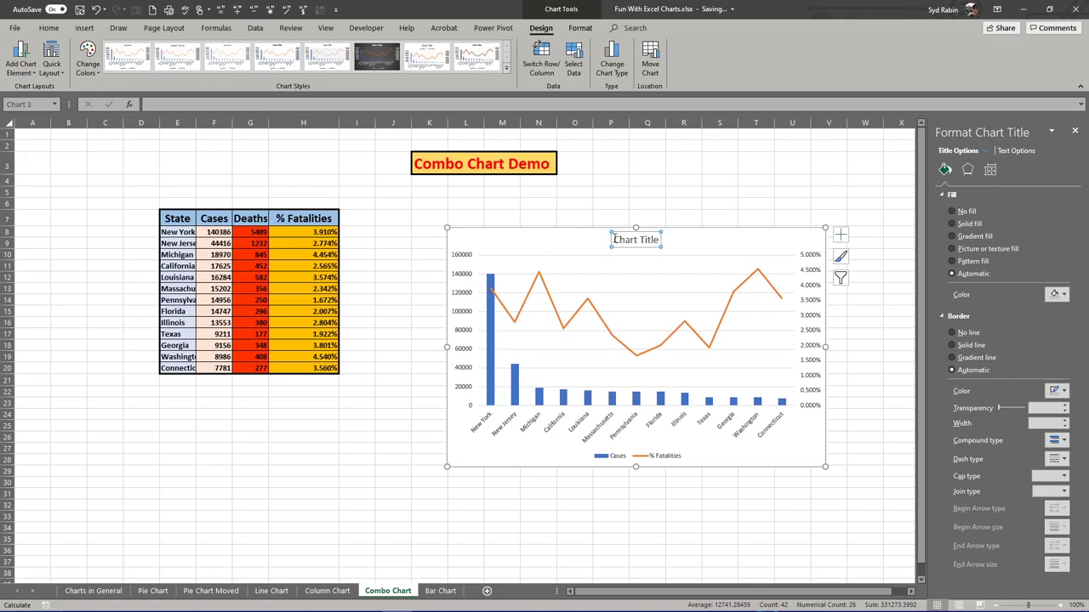
{"action": "left_click_drag", "start_coordinate": [614, 239], "coordinate": [696, 242]}
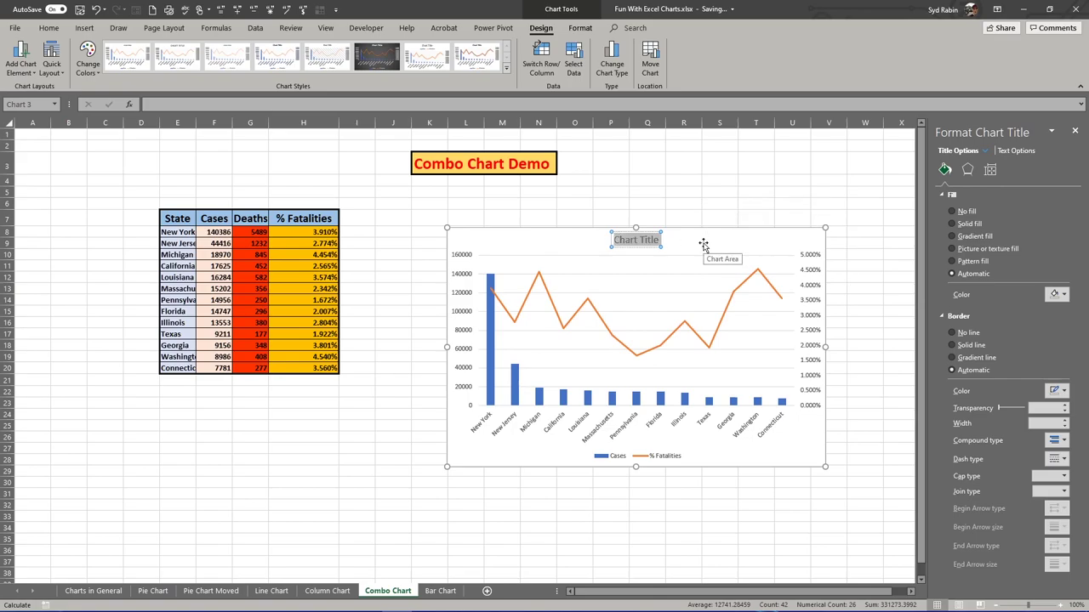
{"action": "type", "text": "SD"}
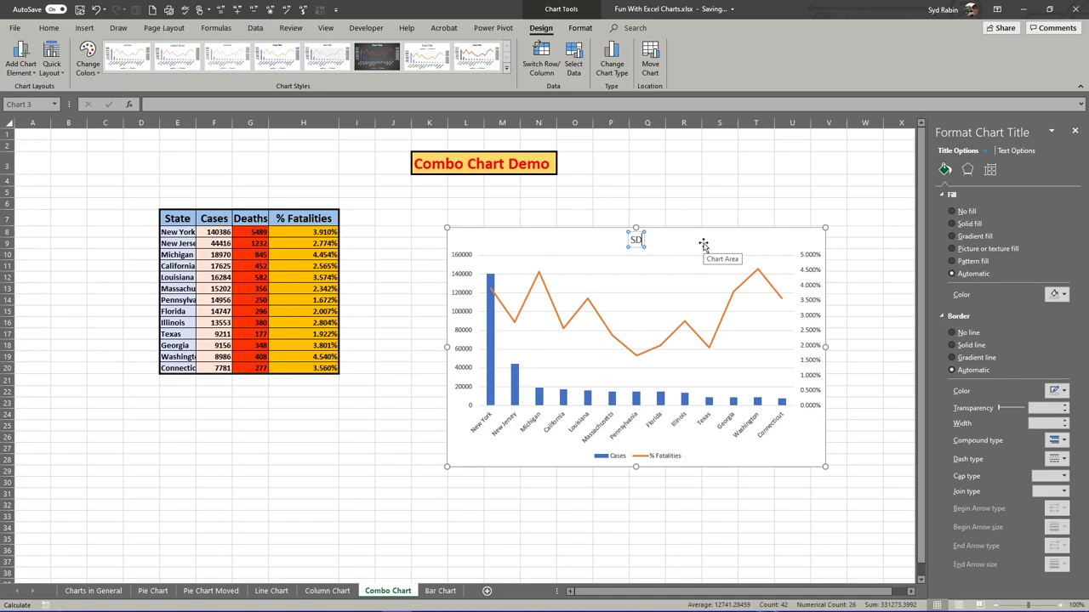
{"action": "key", "text": "BackSpace"}
{"action": "key", "text": "BackSpace"}
{"action": "key", "text": "BackSpace"}
{"action": "type", "text": "ates Cases and"}
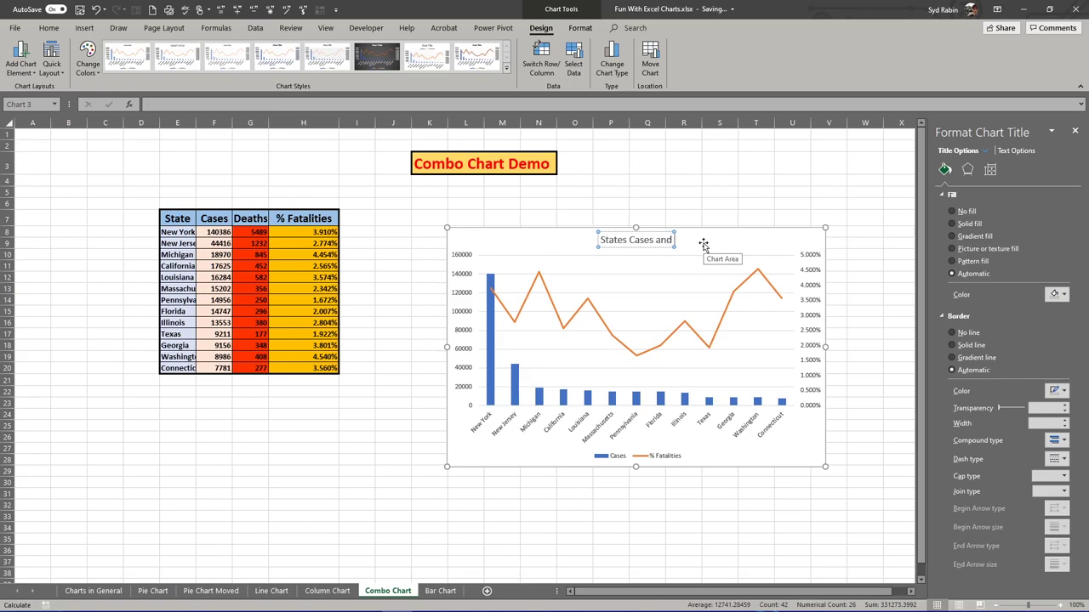
{"action": "type", "text": " % Fatalities"}
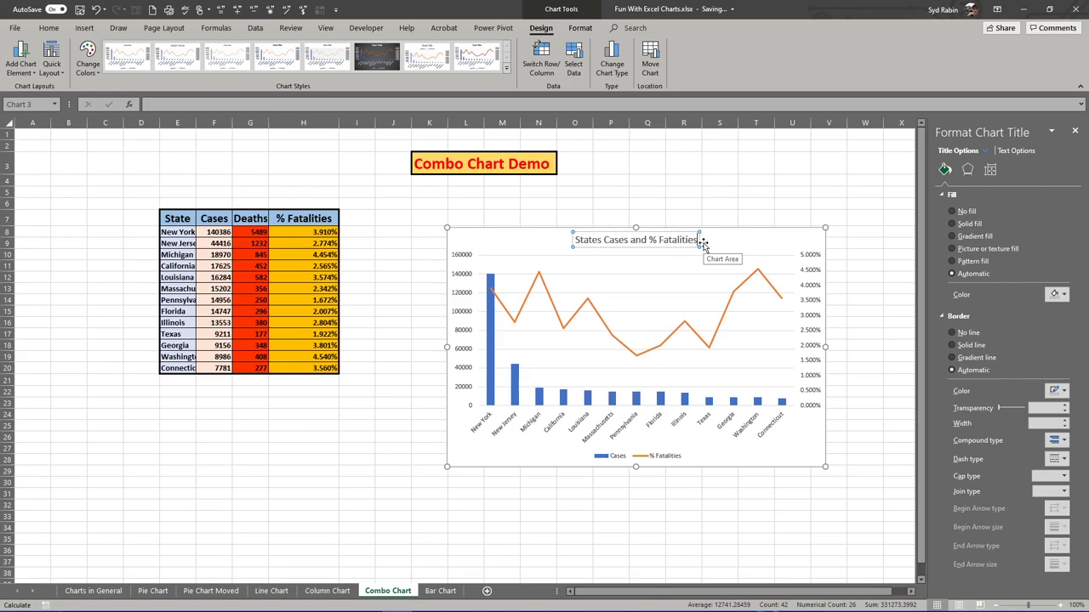
{"action": "left_click", "coordinate": [702, 243]}
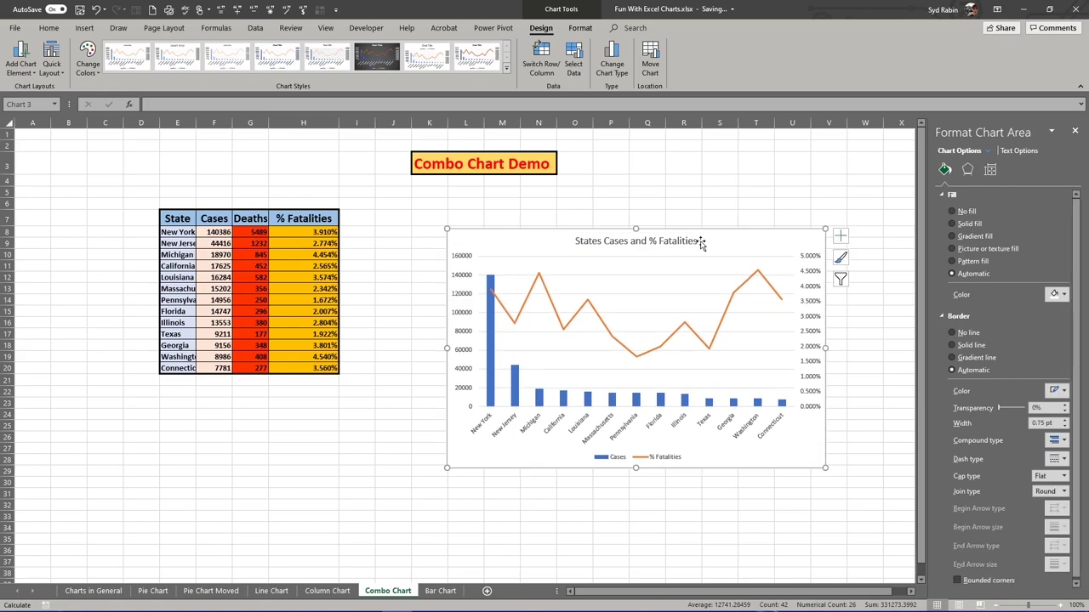
Make the combo chart's title text bold.
{"action": "left_click", "coordinate": [698, 243]}
{"action": "left_click_drag", "start_coordinate": [698, 243], "coordinate": [557, 243]}
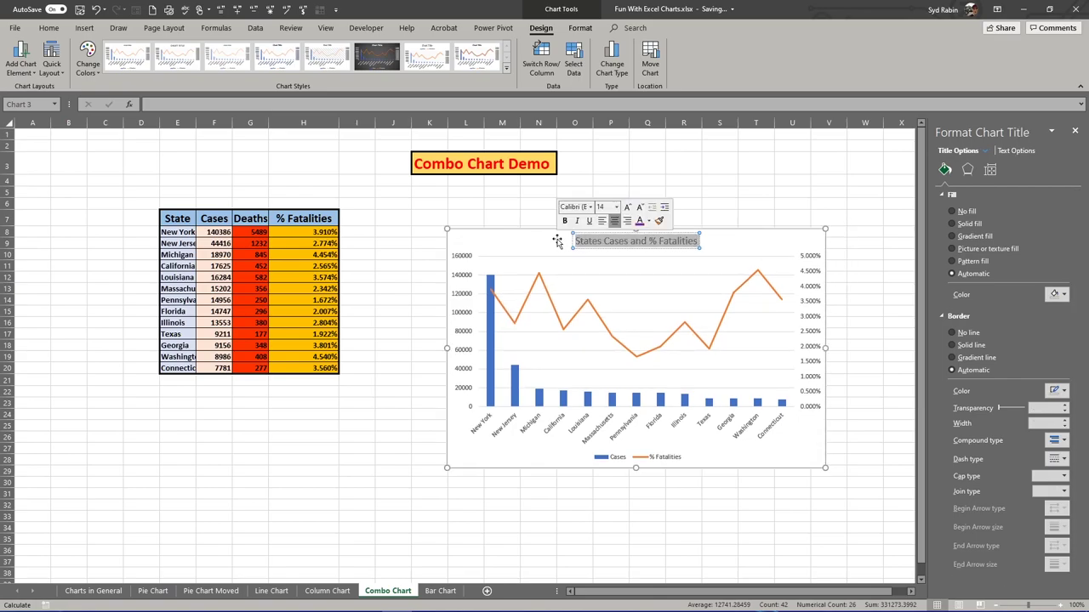
{"action": "left_click", "coordinate": [49, 28]}
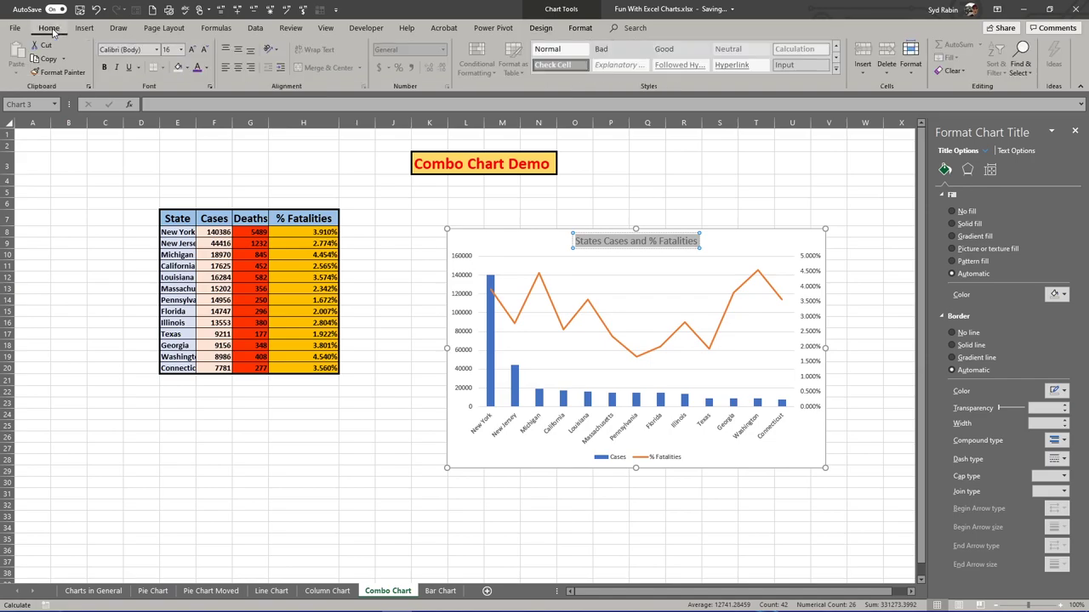
{"action": "left_click", "coordinate": [104, 67]}
{"action": "left_click", "coordinate": [501, 234]}
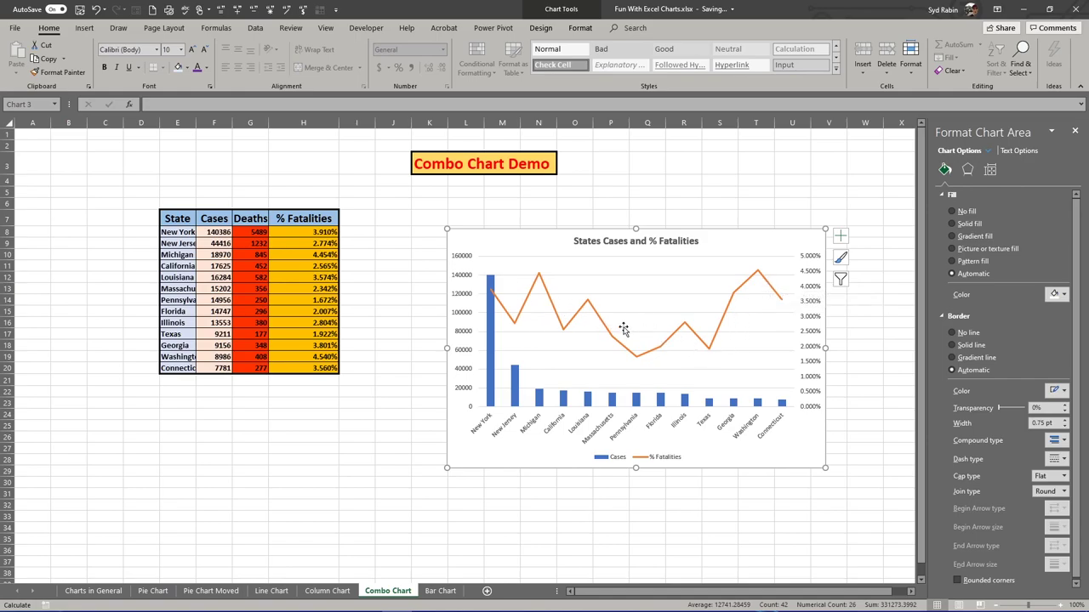
Add Outside End data labels to the combo chart.
{"action": "left_click", "coordinate": [541, 27]}
{"action": "left_click", "coordinate": [24, 71]}
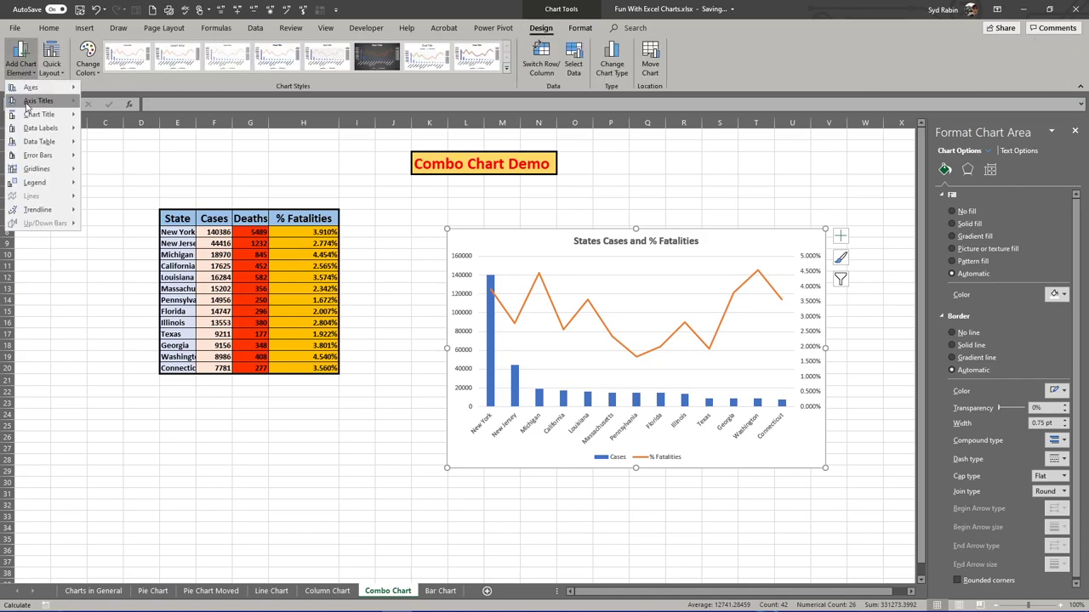
{"action": "mouse_move", "coordinate": [35, 127]}
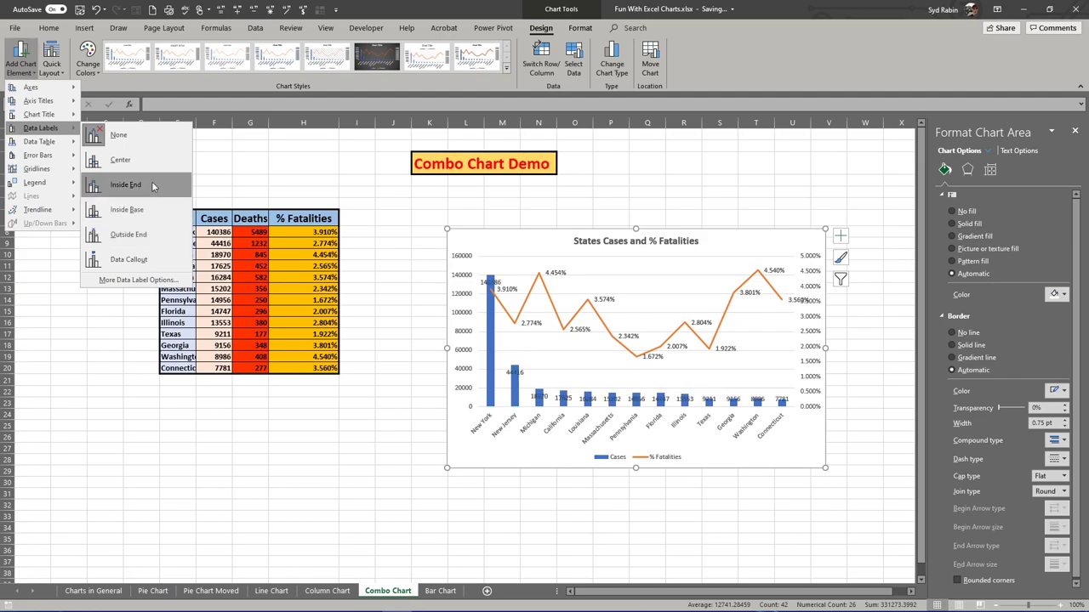
{"action": "left_click", "coordinate": [159, 238]}
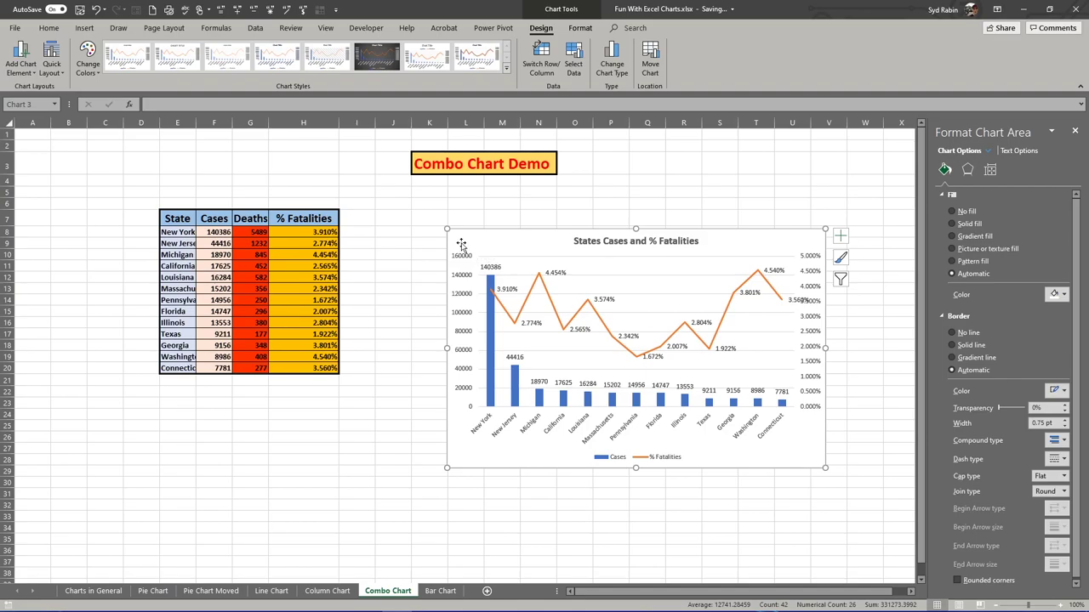
Give the combo chart's chart area a light blue solid fill.
{"action": "left_click", "coordinate": [954, 224]}
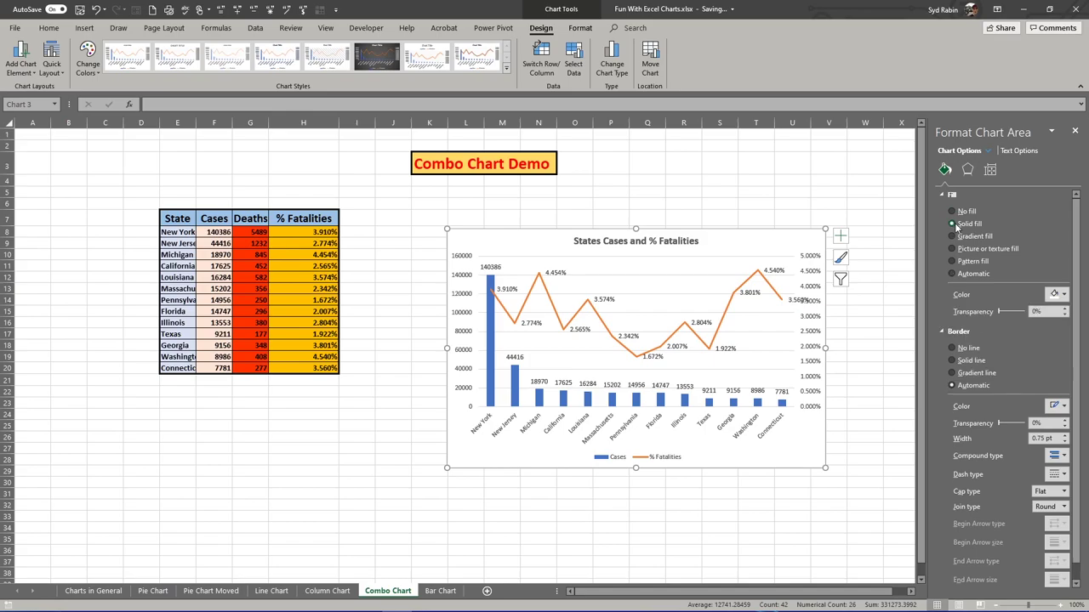
{"action": "left_click", "coordinate": [1058, 294]}
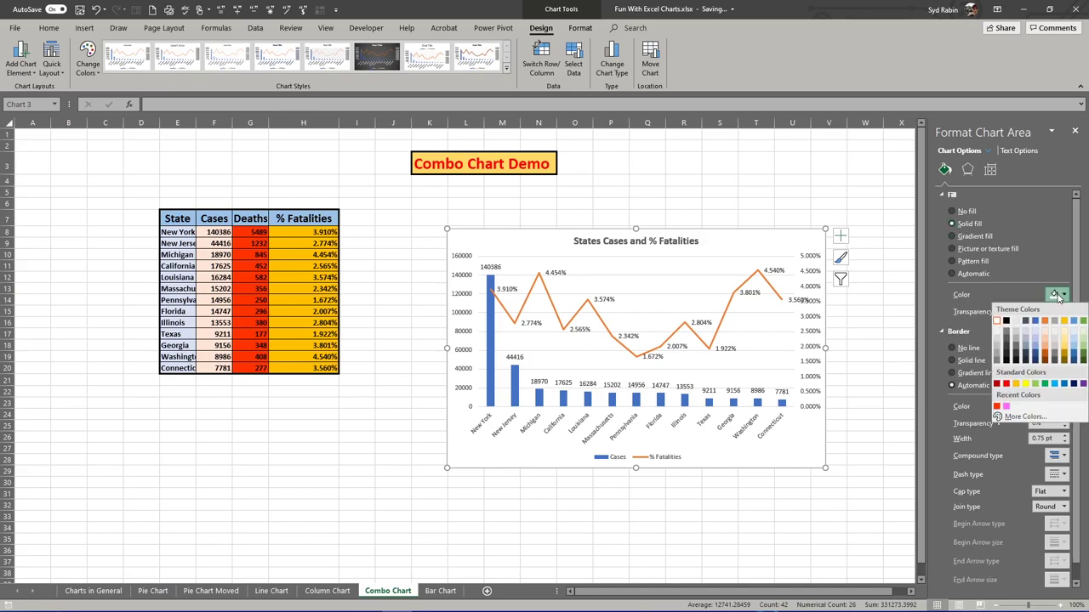
{"action": "left_click", "coordinate": [1037, 334]}
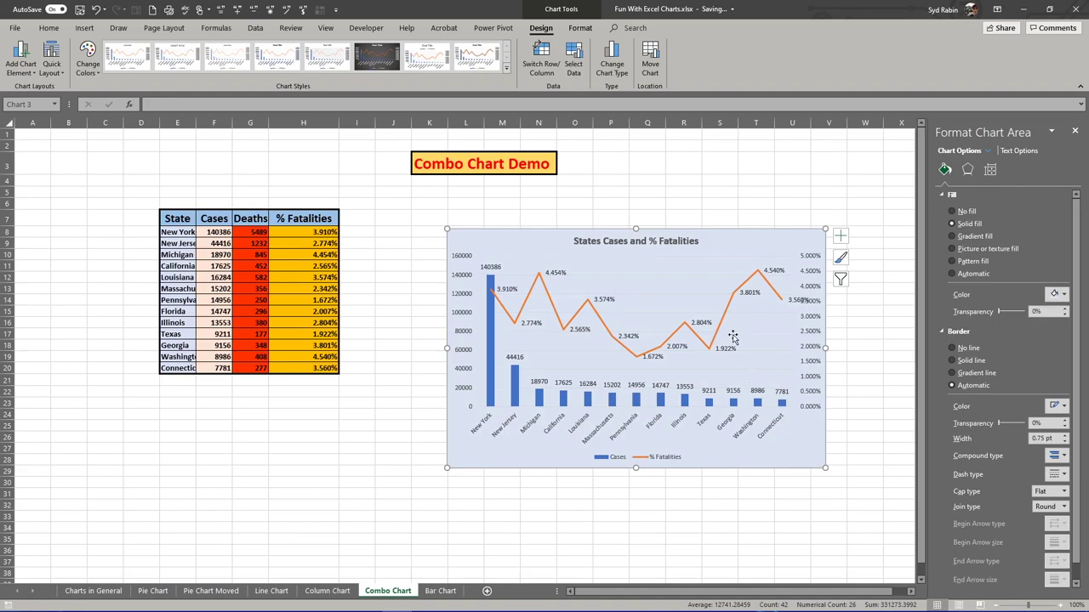
Give the combo chart's chart area a solid red border 3.25 pt wide.
{"action": "left_click", "coordinate": [953, 362]}
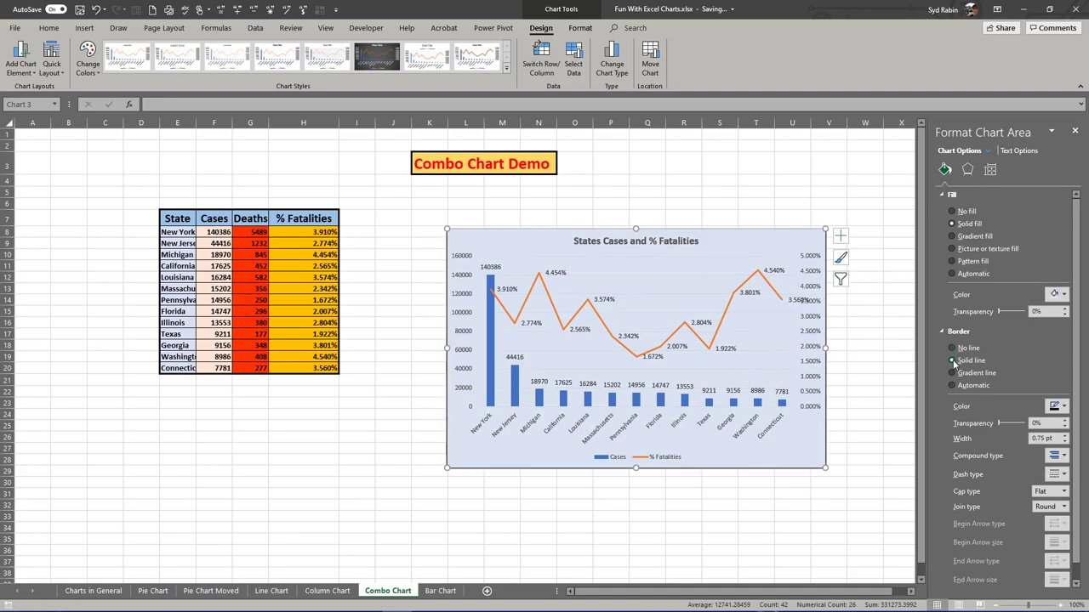
{"action": "double_click", "coordinate": [1065, 436]}
{"action": "double_click", "coordinate": [1065, 436]}
{"action": "left_click", "coordinate": [1065, 436]}
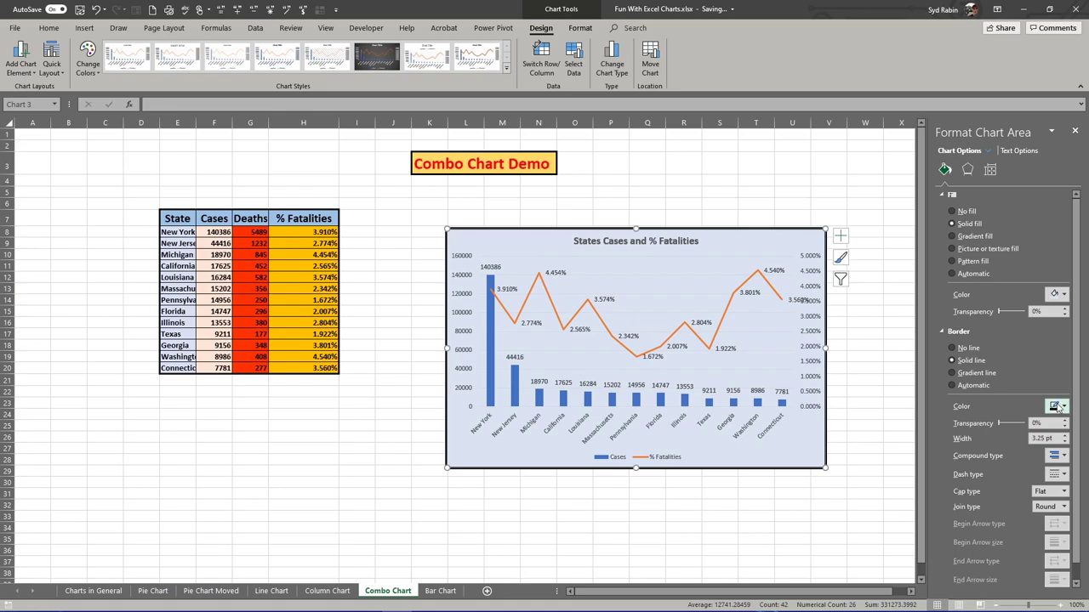
{"action": "left_click", "coordinate": [1062, 407]}
{"action": "left_click", "coordinate": [1005, 496]}
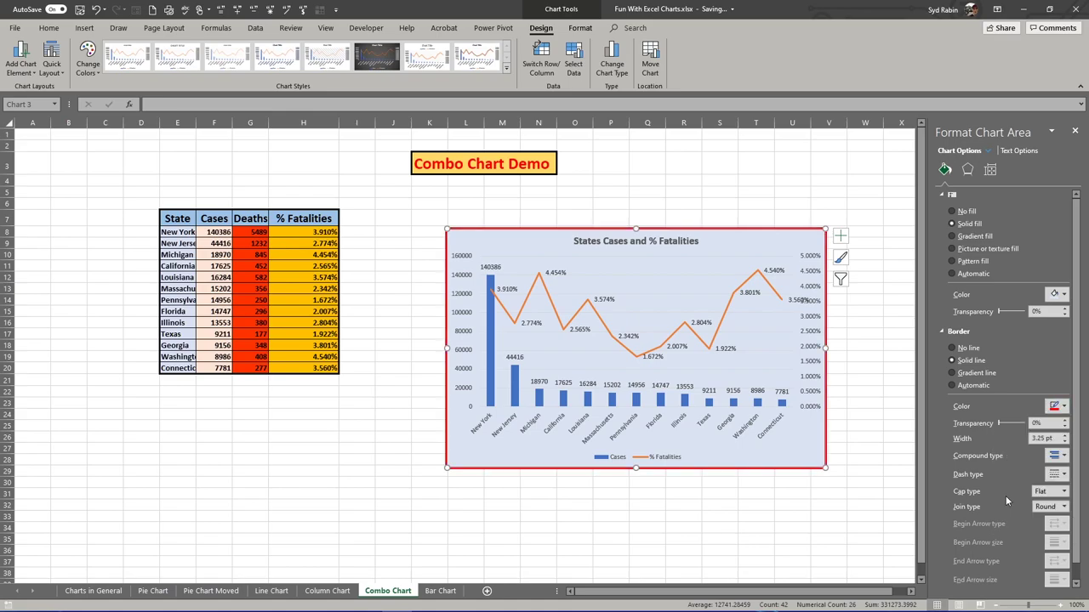
{"action": "left_click", "coordinate": [605, 506]}
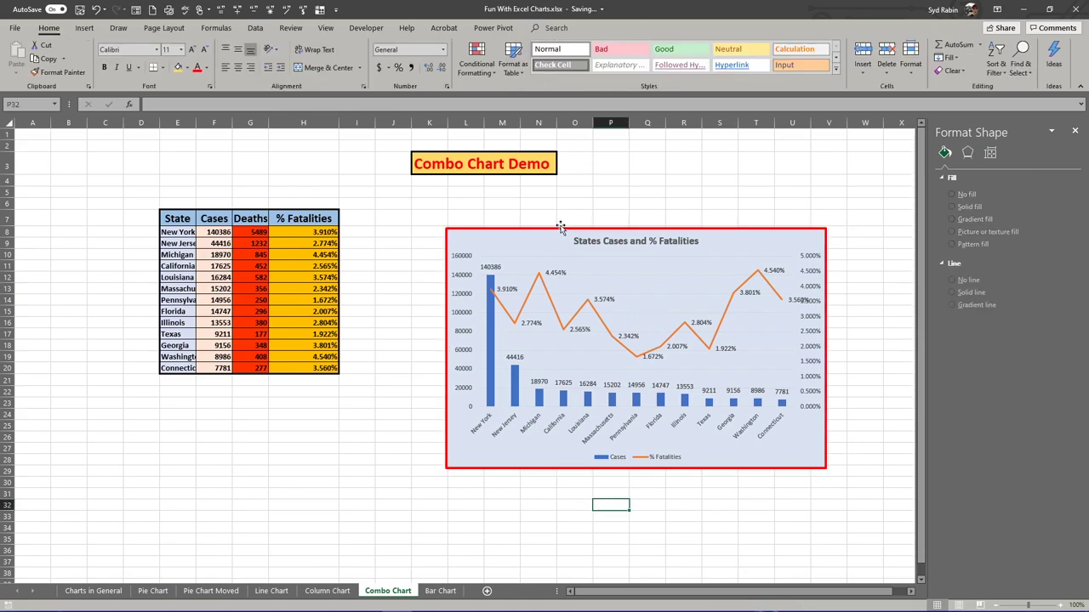
Apply a gradient fill to the combo chart's plot area and spread out its gradient stops, placing the last two at 68% and 97%.
{"action": "left_click", "coordinate": [551, 279]}
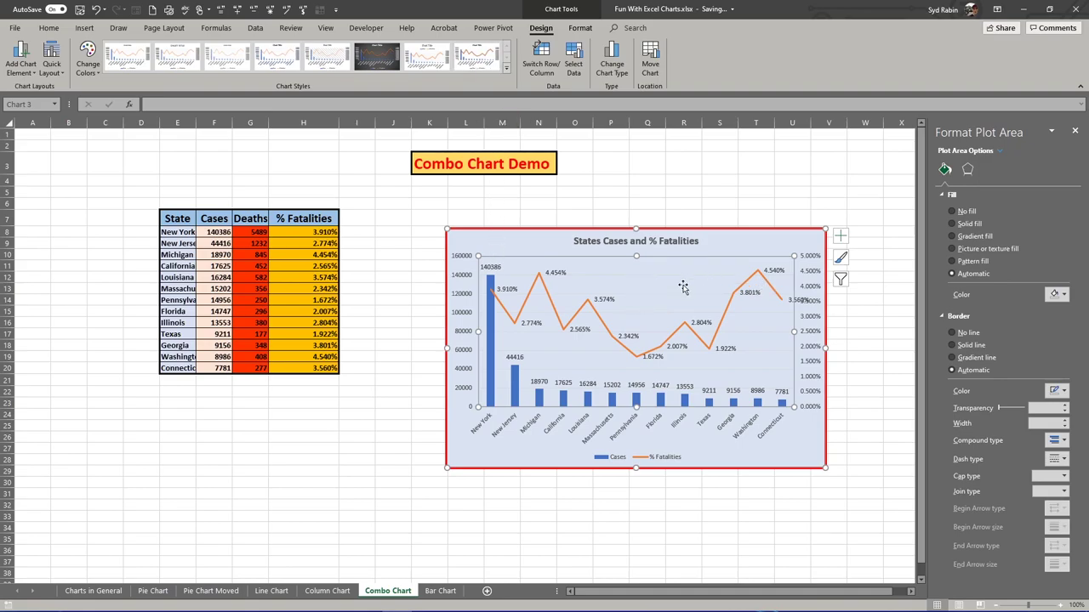
{"action": "left_click", "coordinate": [952, 224]}
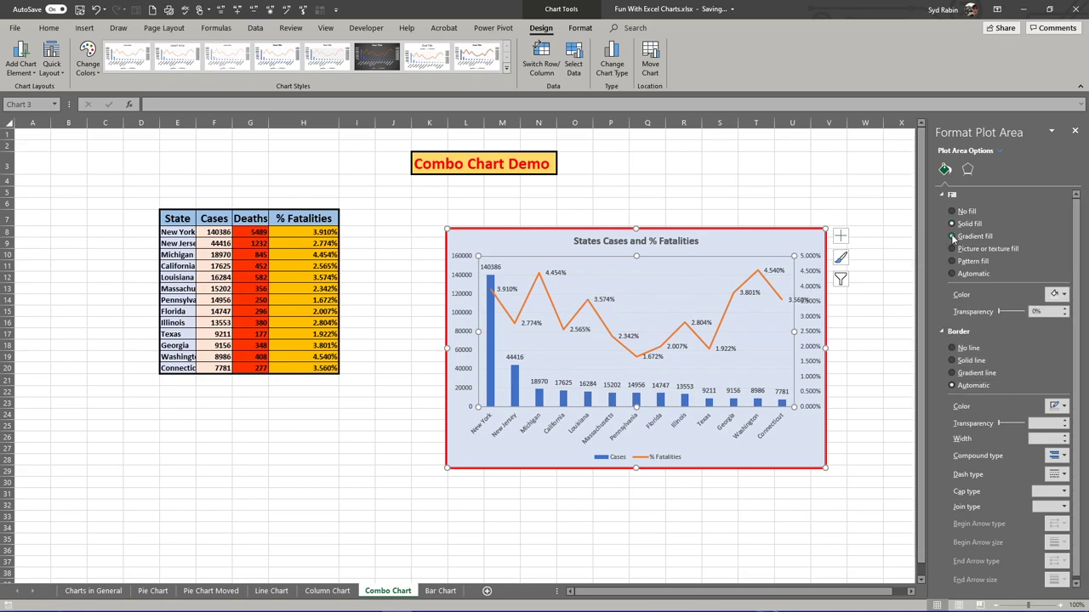
{"action": "left_click", "coordinate": [952, 236]}
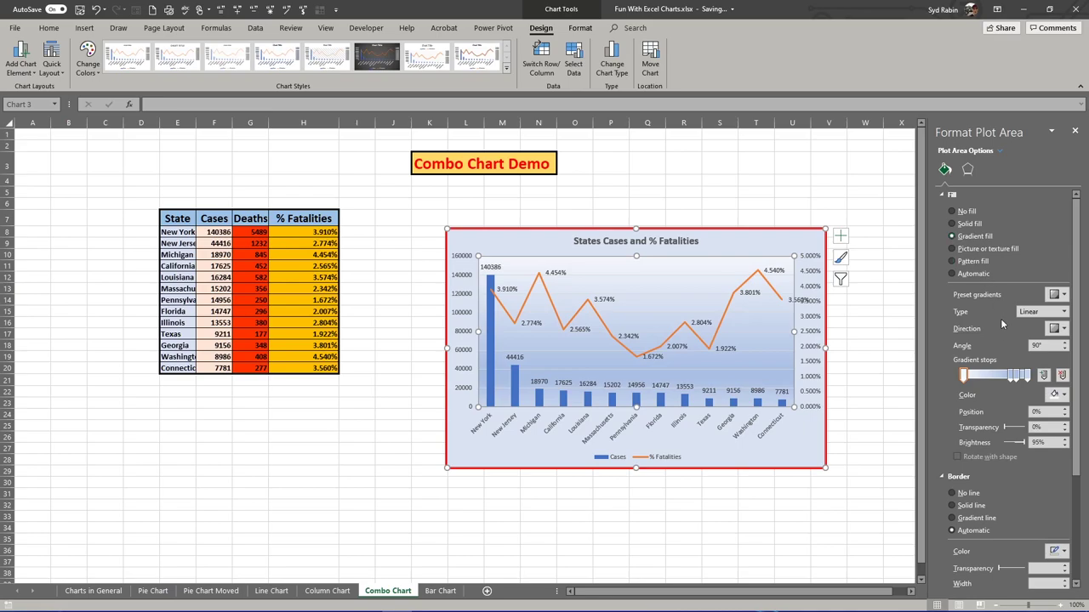
{"action": "left_click_drag", "start_coordinate": [1012, 375], "coordinate": [987, 377]}
{"action": "left_click", "coordinate": [1012, 375]}
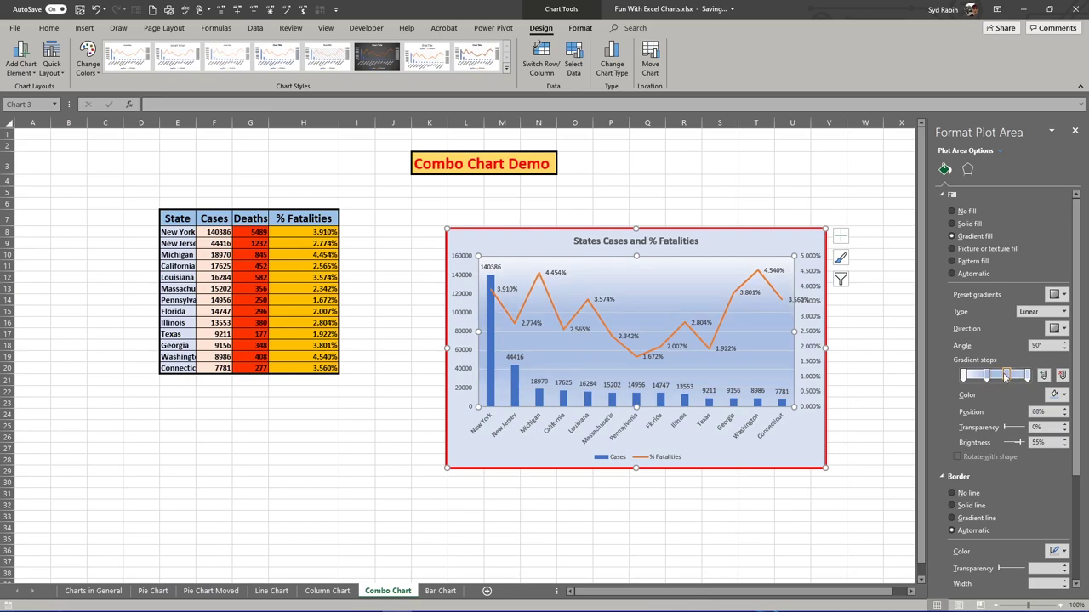
{"action": "left_click", "coordinate": [1026, 377]}
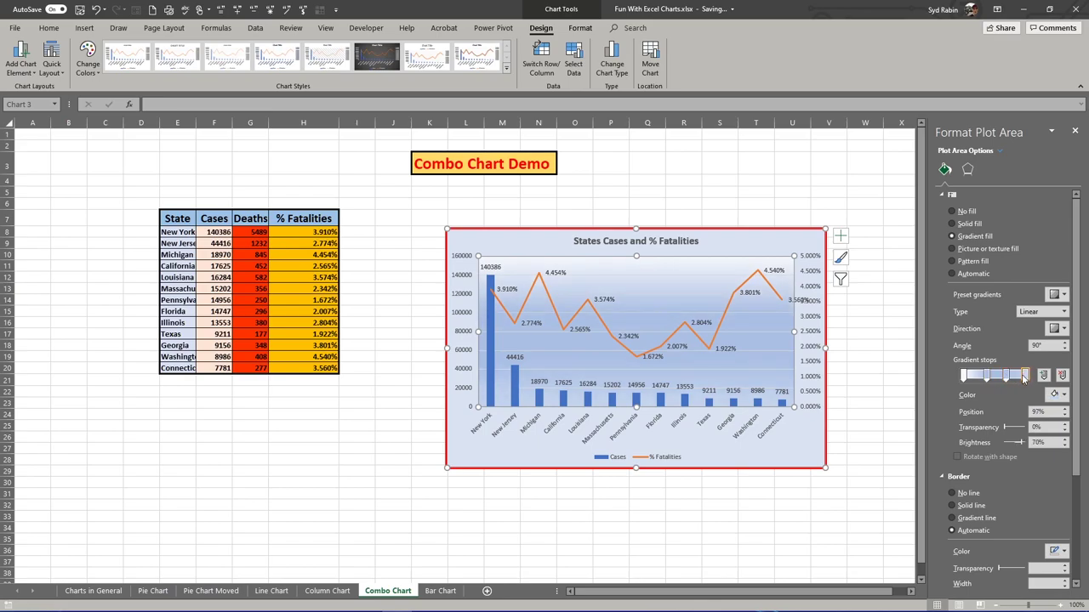